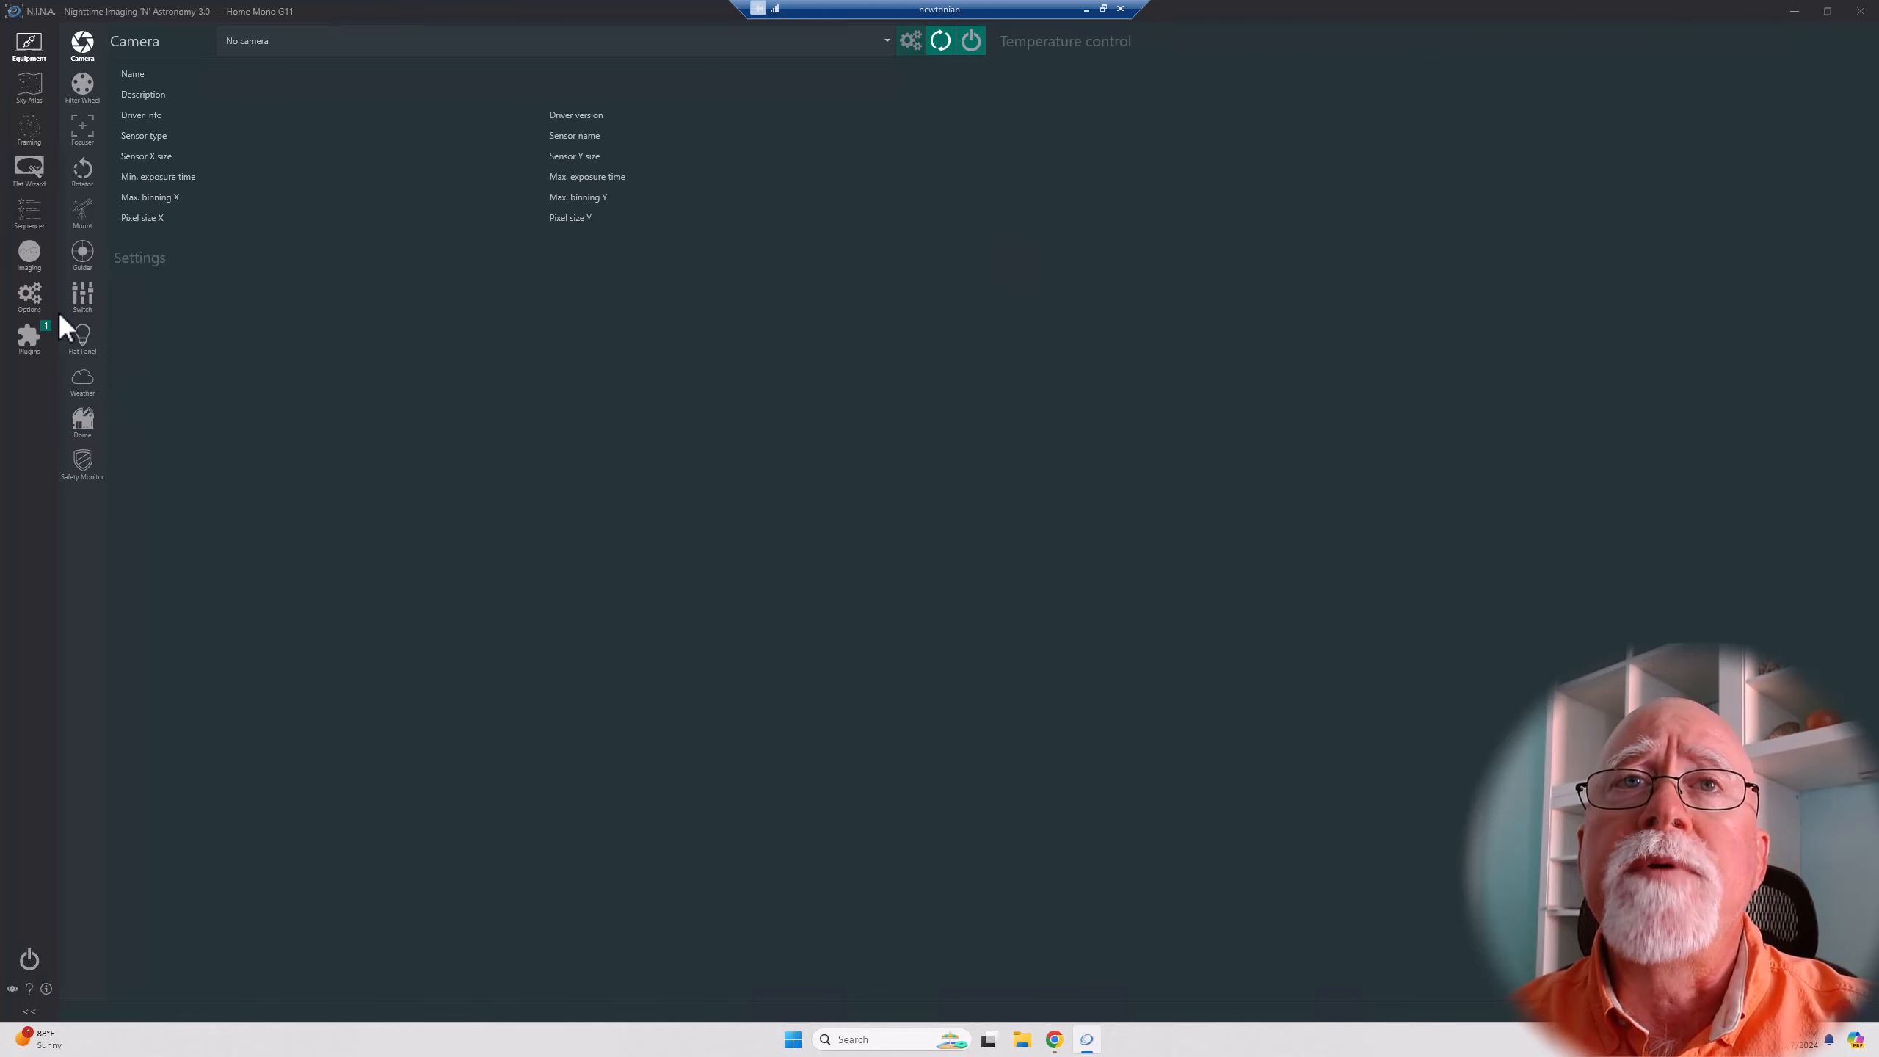
# Review the weather API key fields in the equipment options of the Home Mono G11 profile.
pyautogui.click(28, 296)
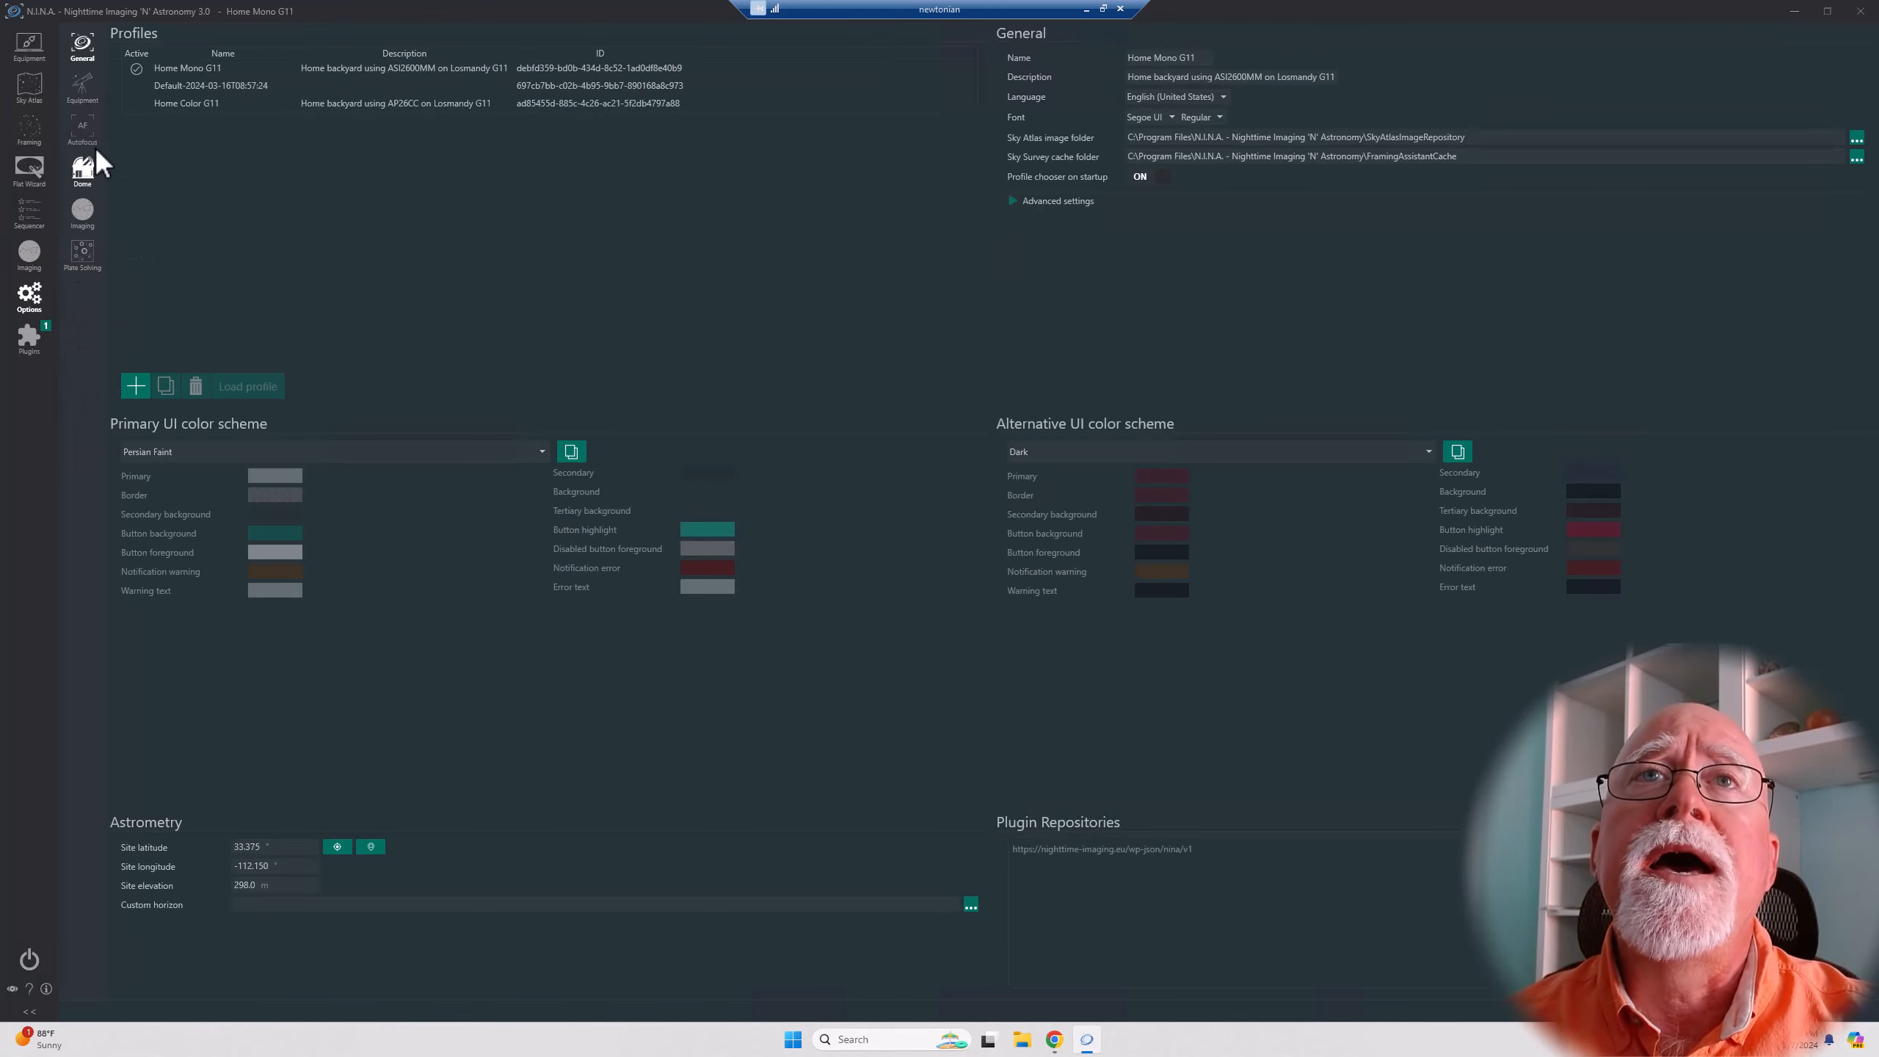
pyautogui.click(82, 90)
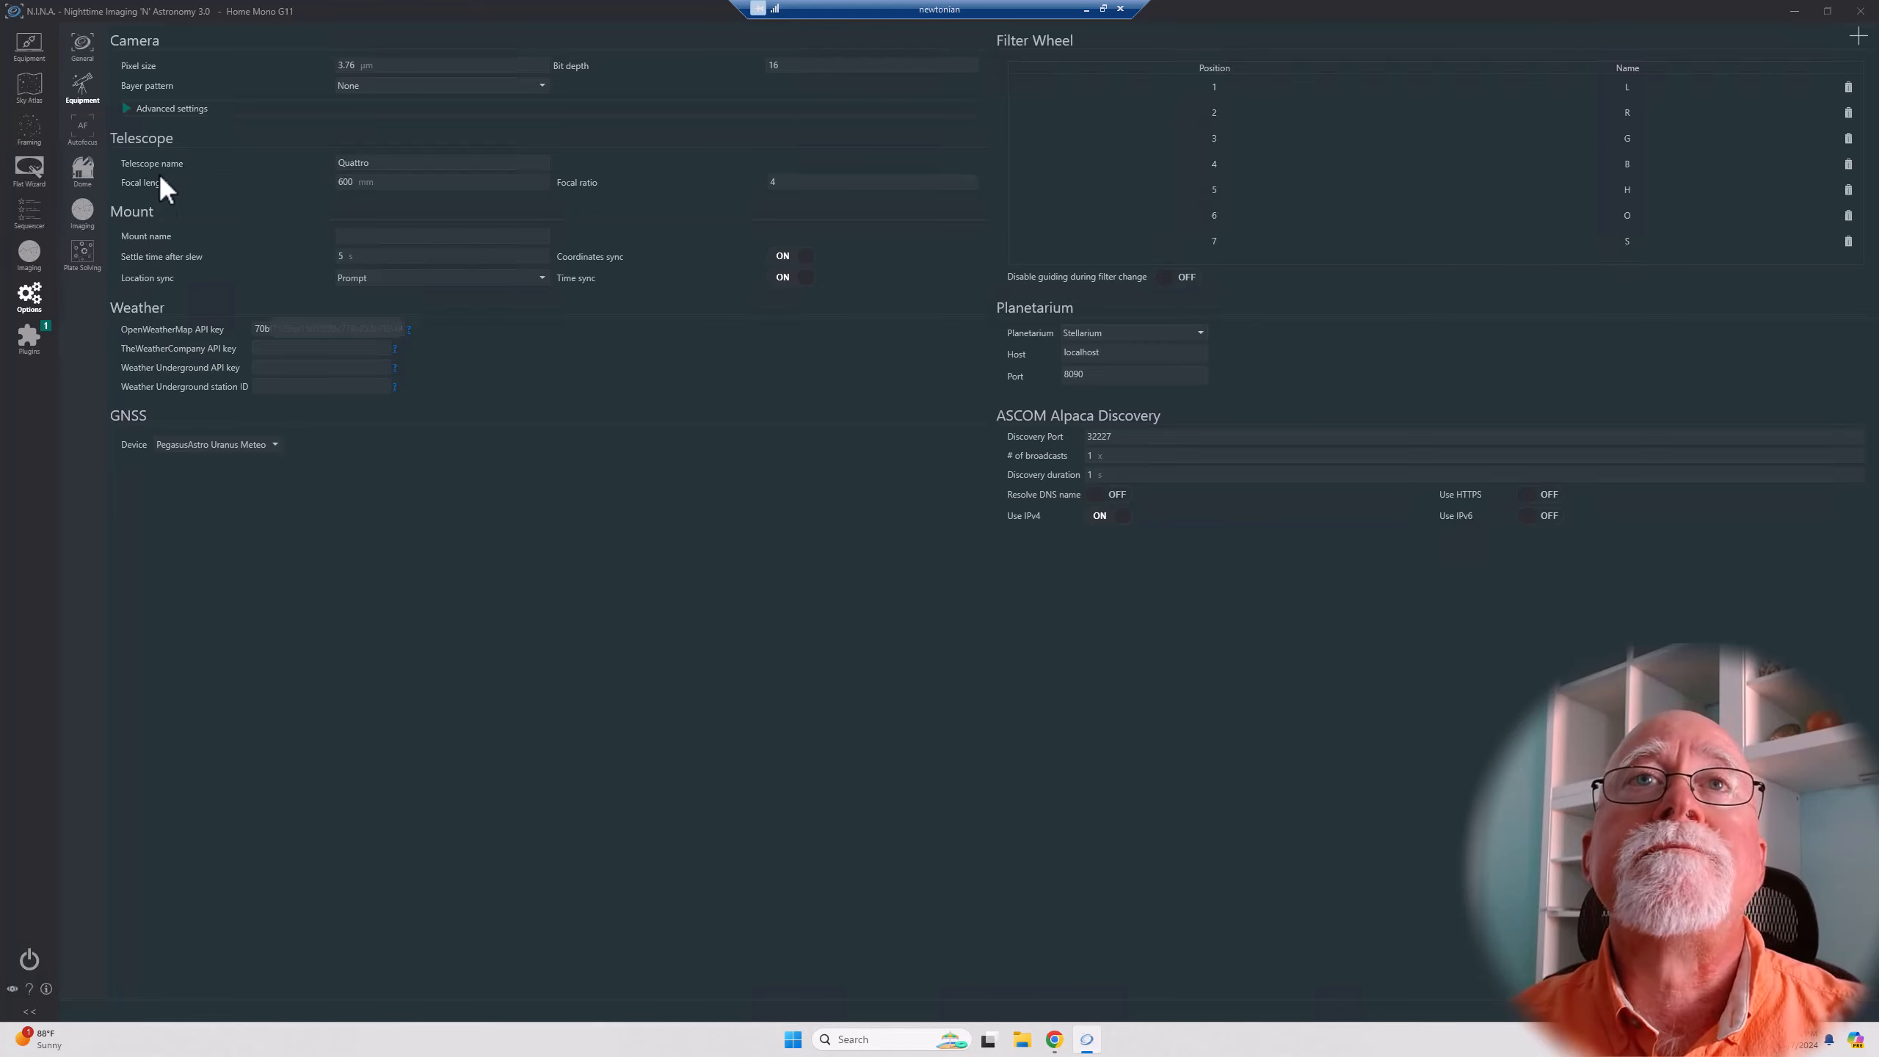
# Check which drivers are available for the safety monitor equipment, keeping Environment SafetyMonitor Driver selected.
pyautogui.click(29, 48)
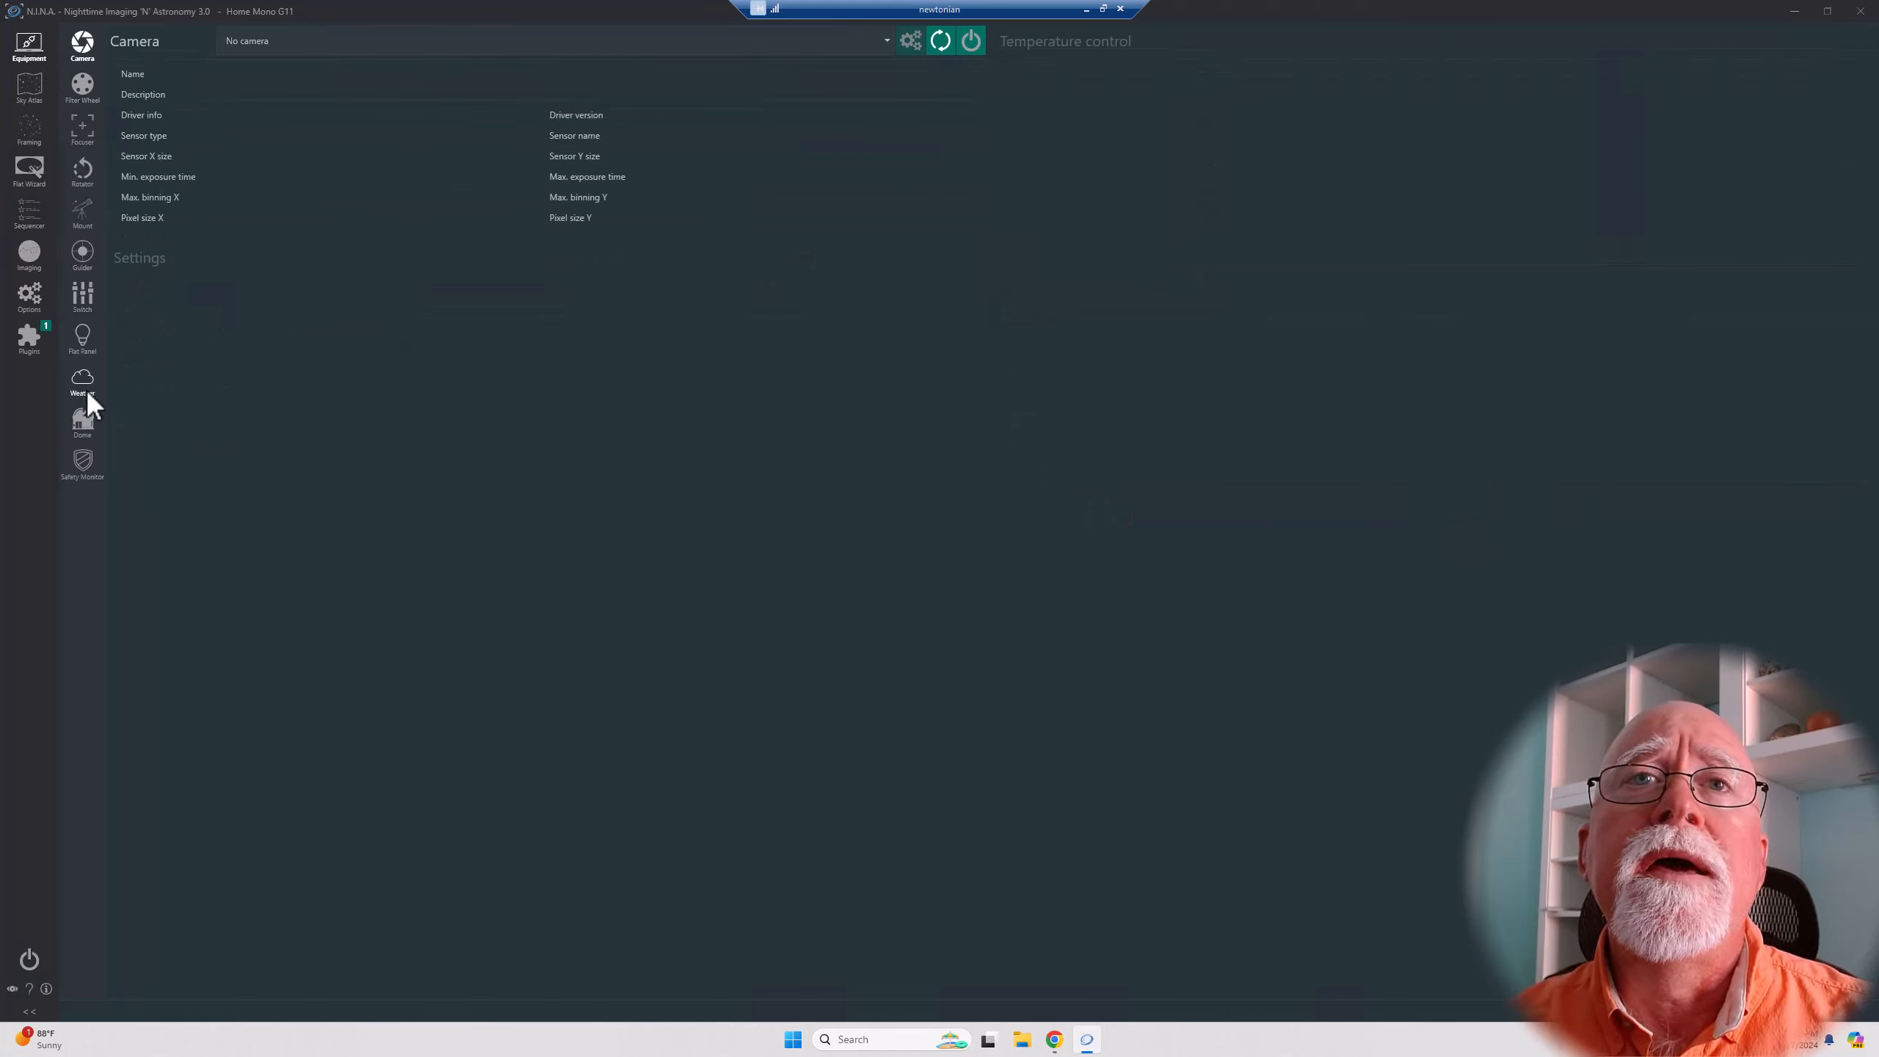
pyautogui.click(82, 461)
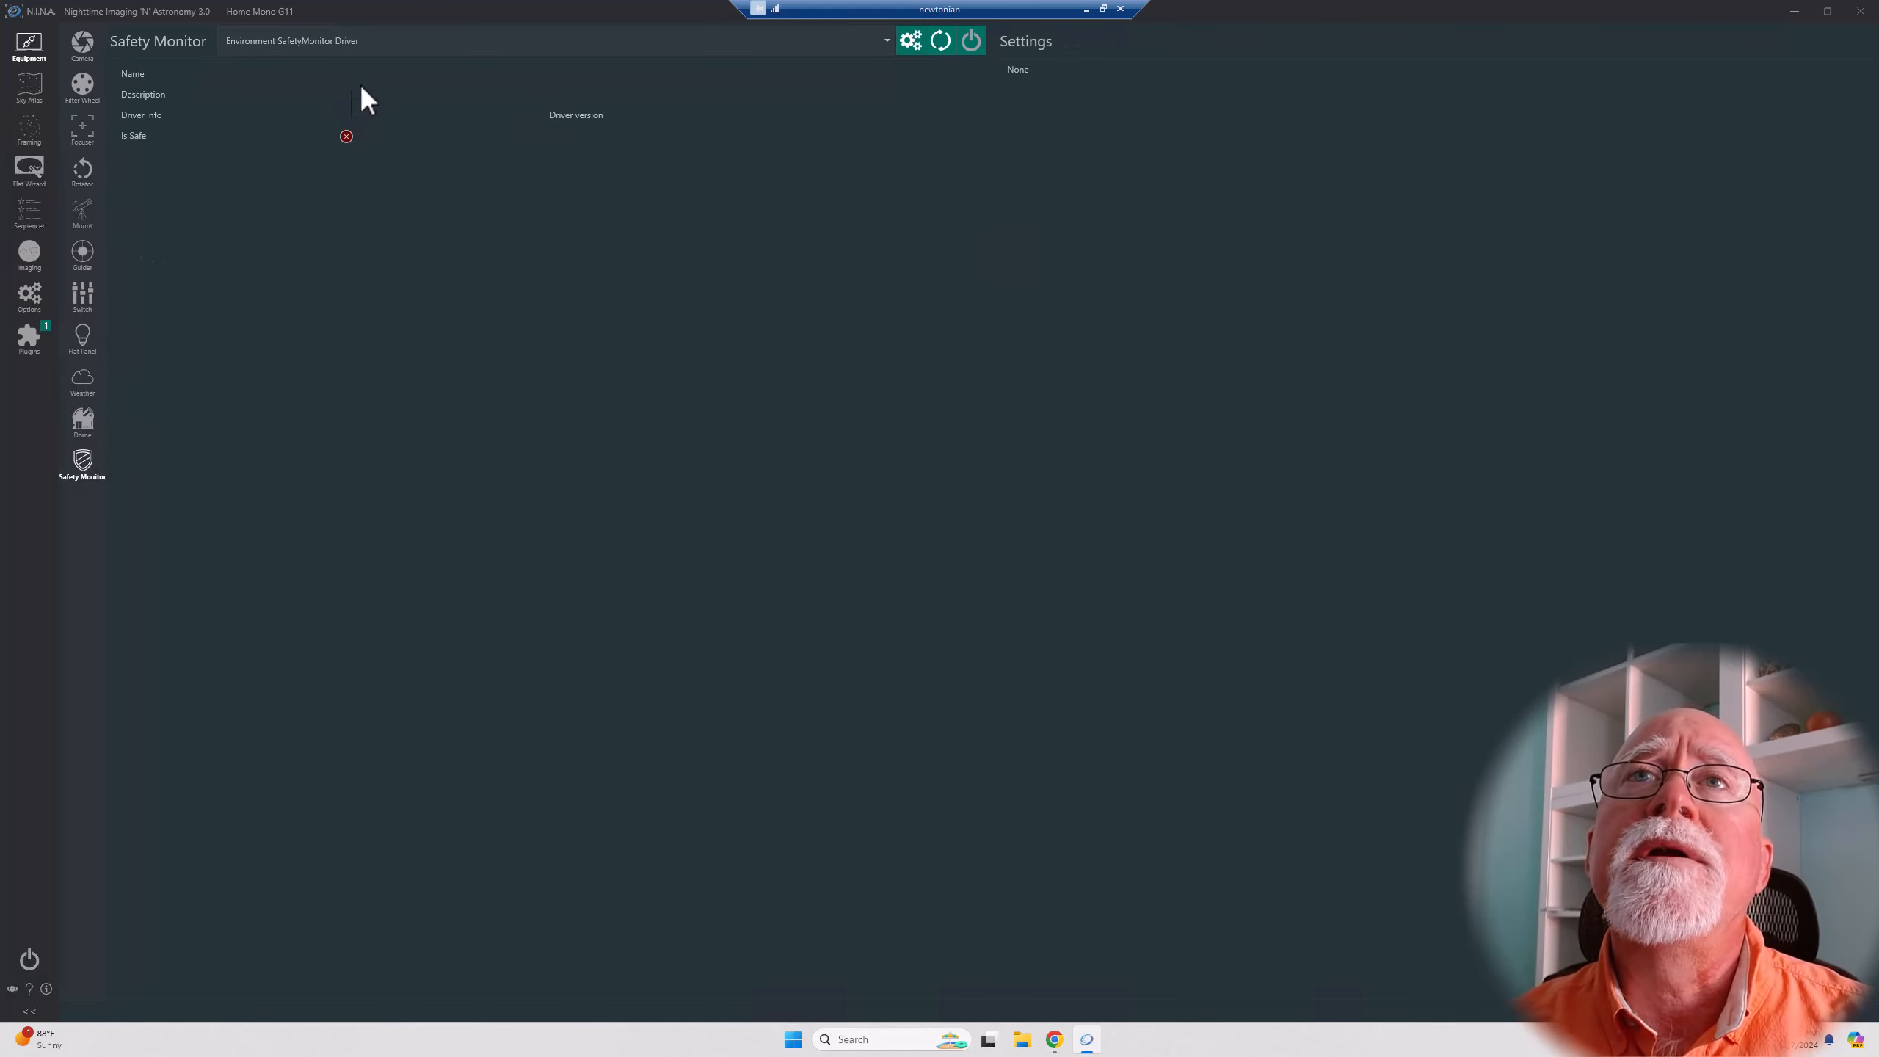
pyautogui.click(884, 41)
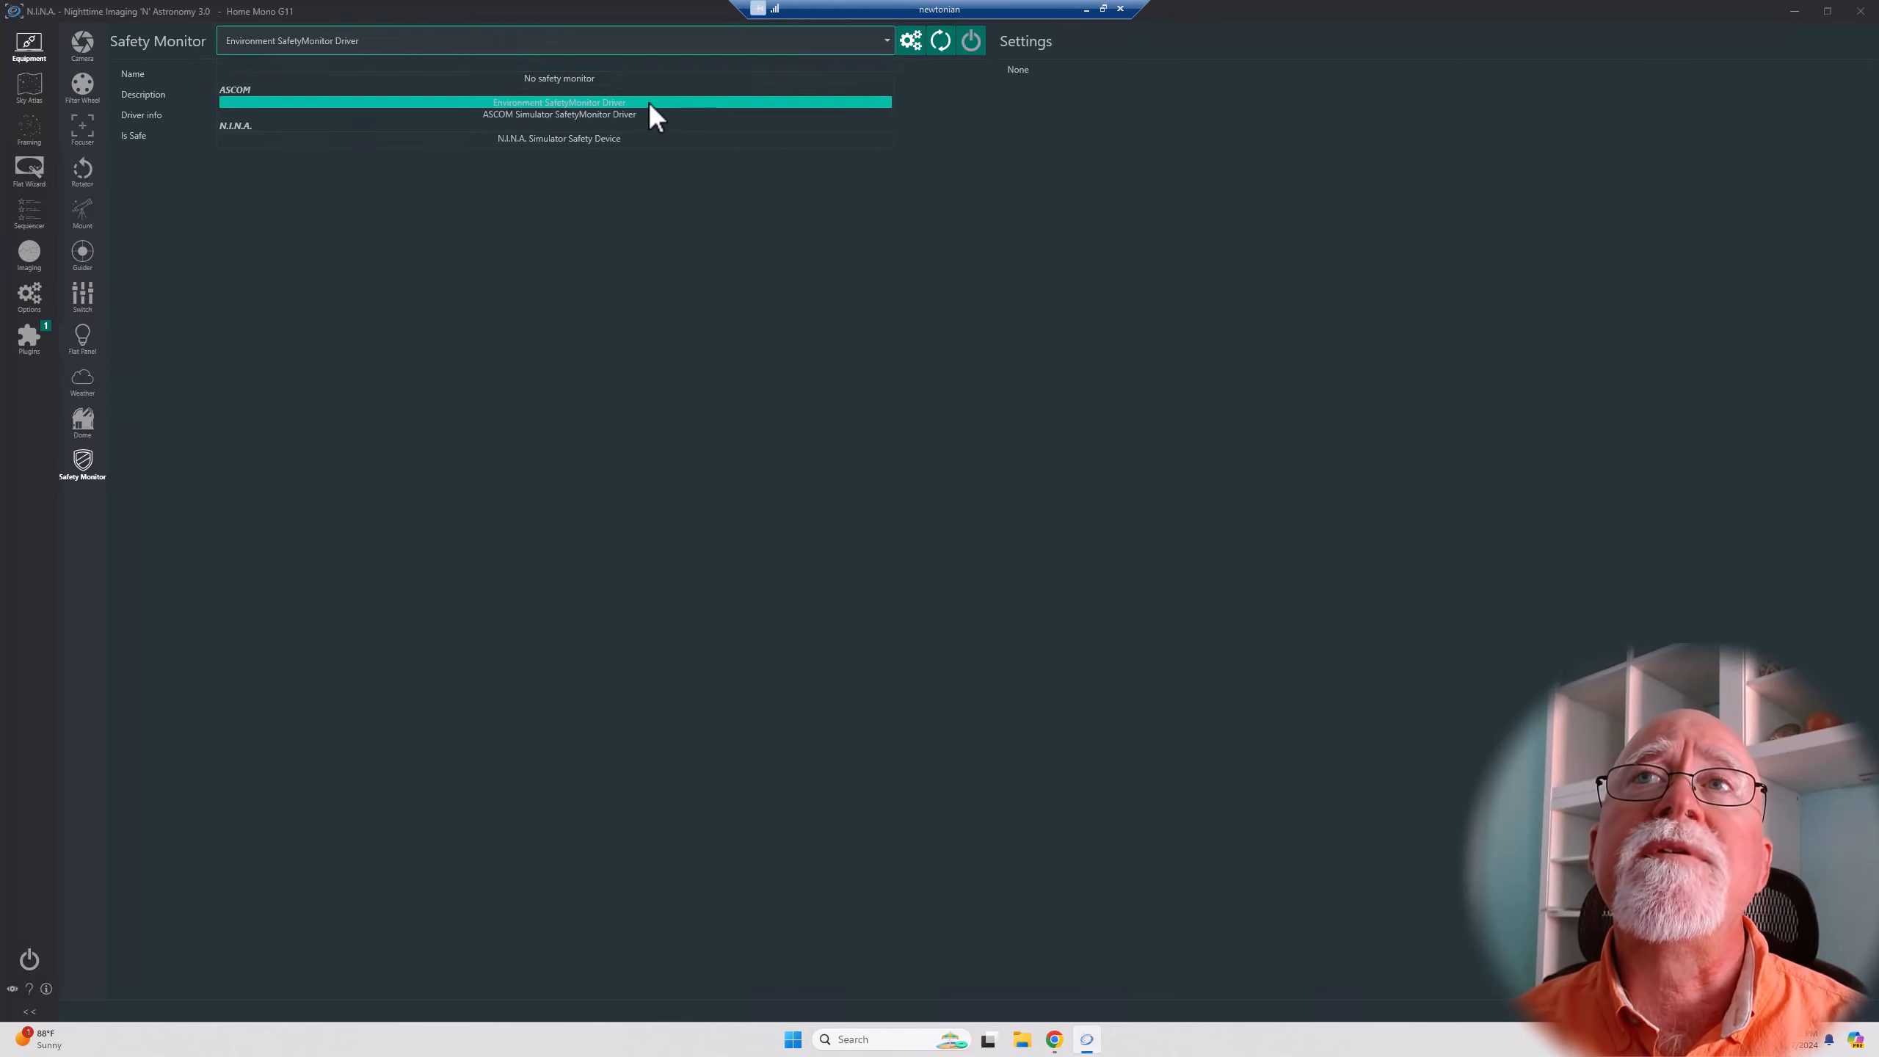
pyautogui.click(643, 237)
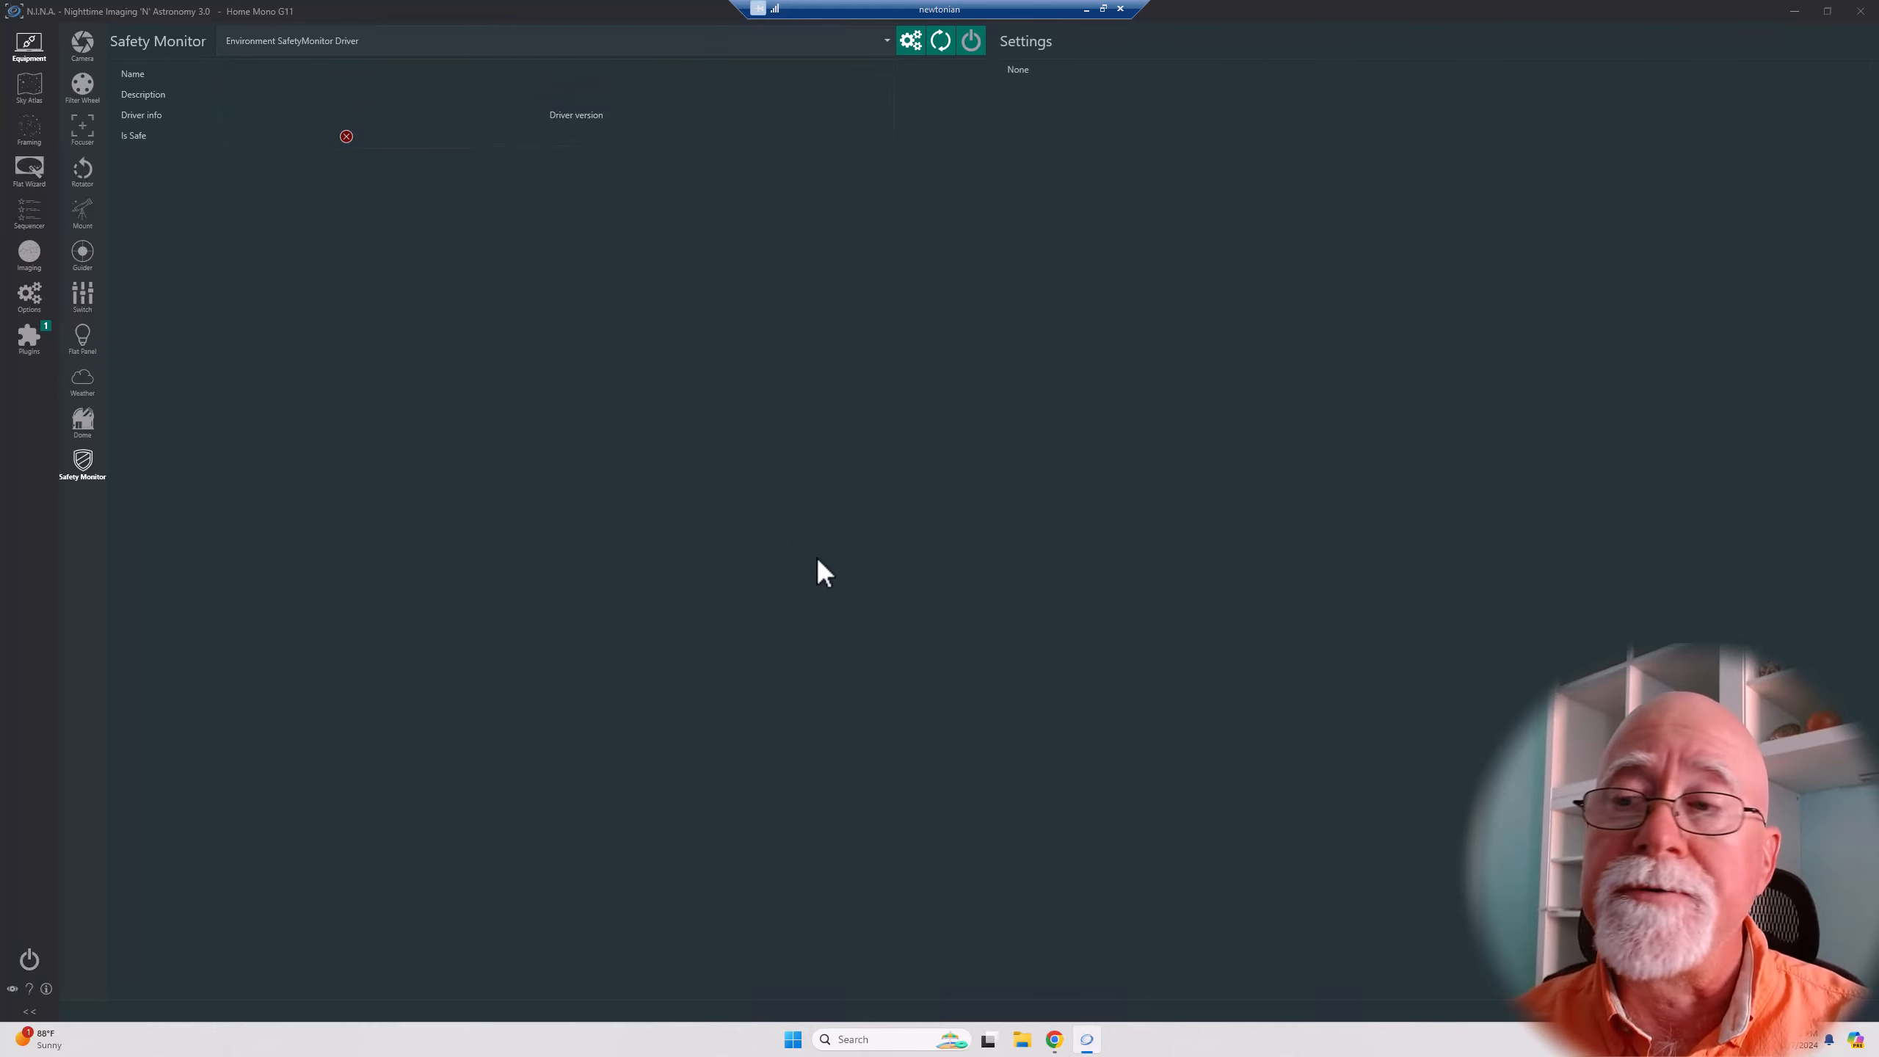
# Switch to Chrome and review the Environment Safety Monitor entry on the ASCOM Safety Monitor Drivers page.
pyautogui.click(1054, 1039)
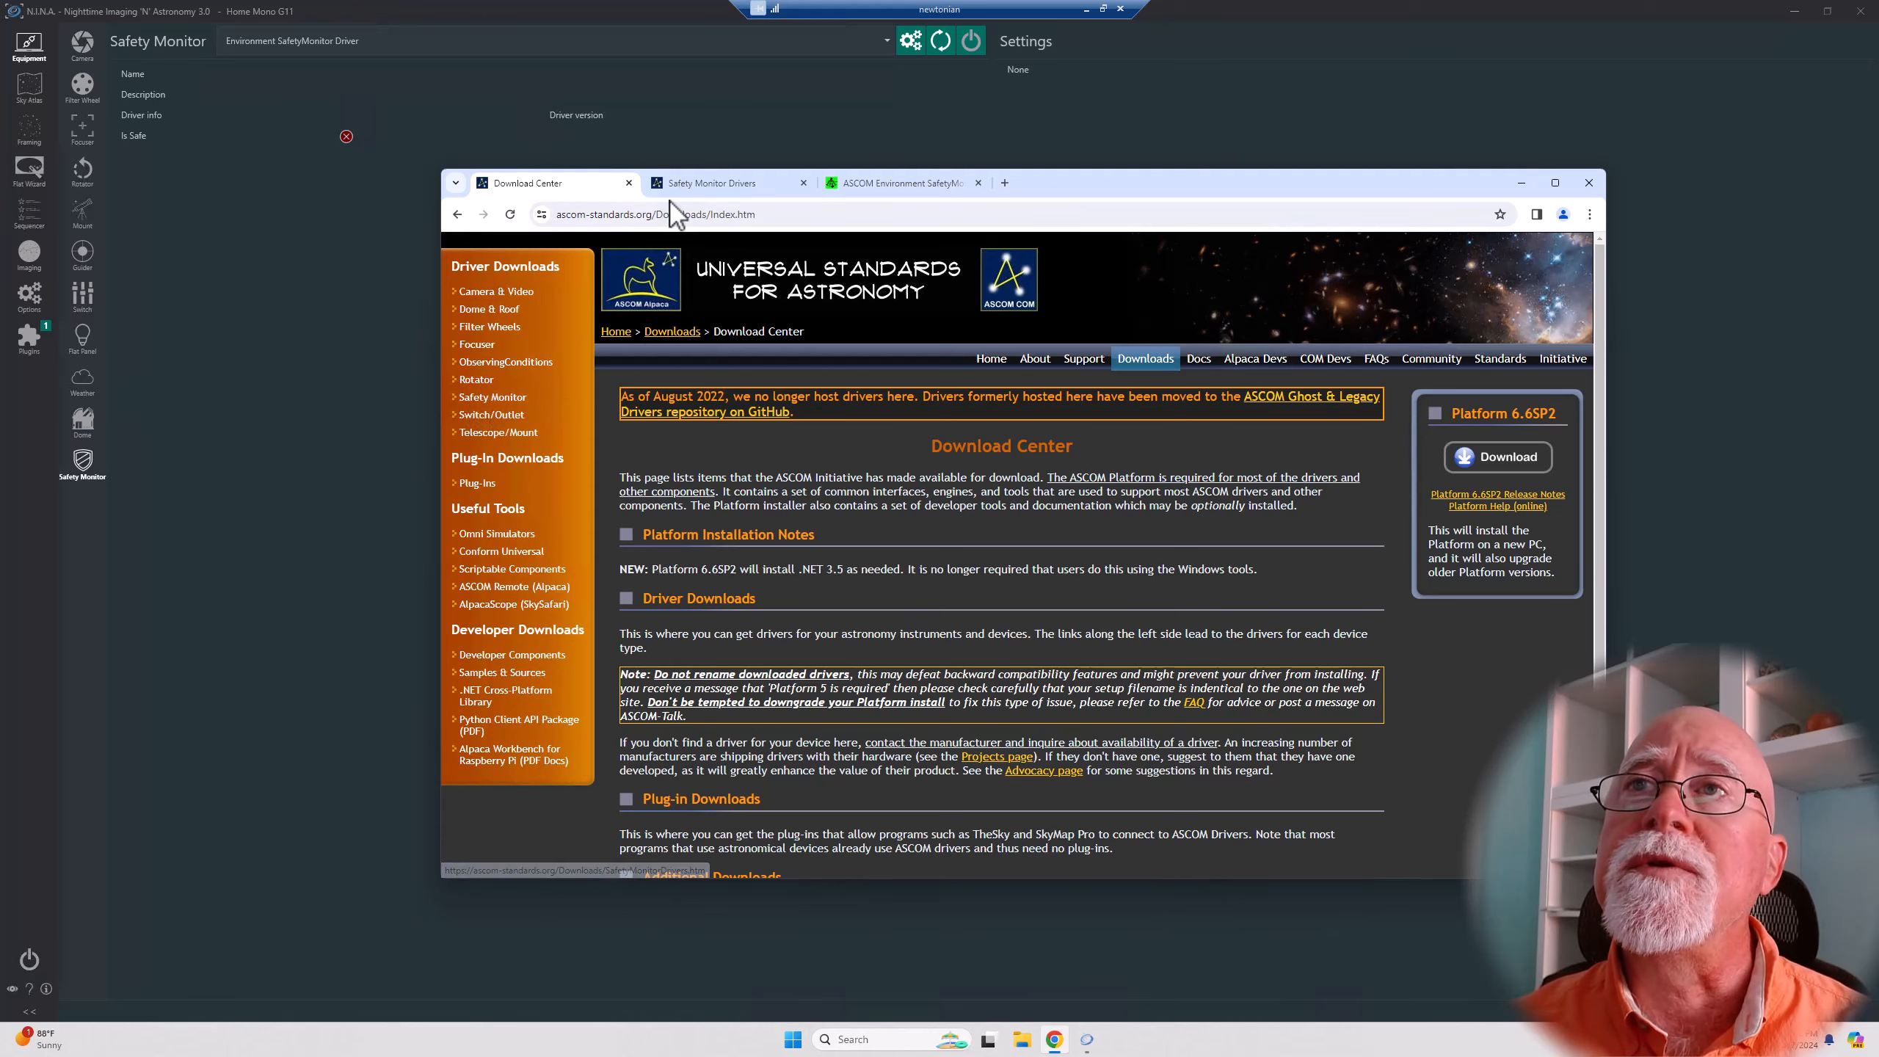
pyautogui.click(691, 184)
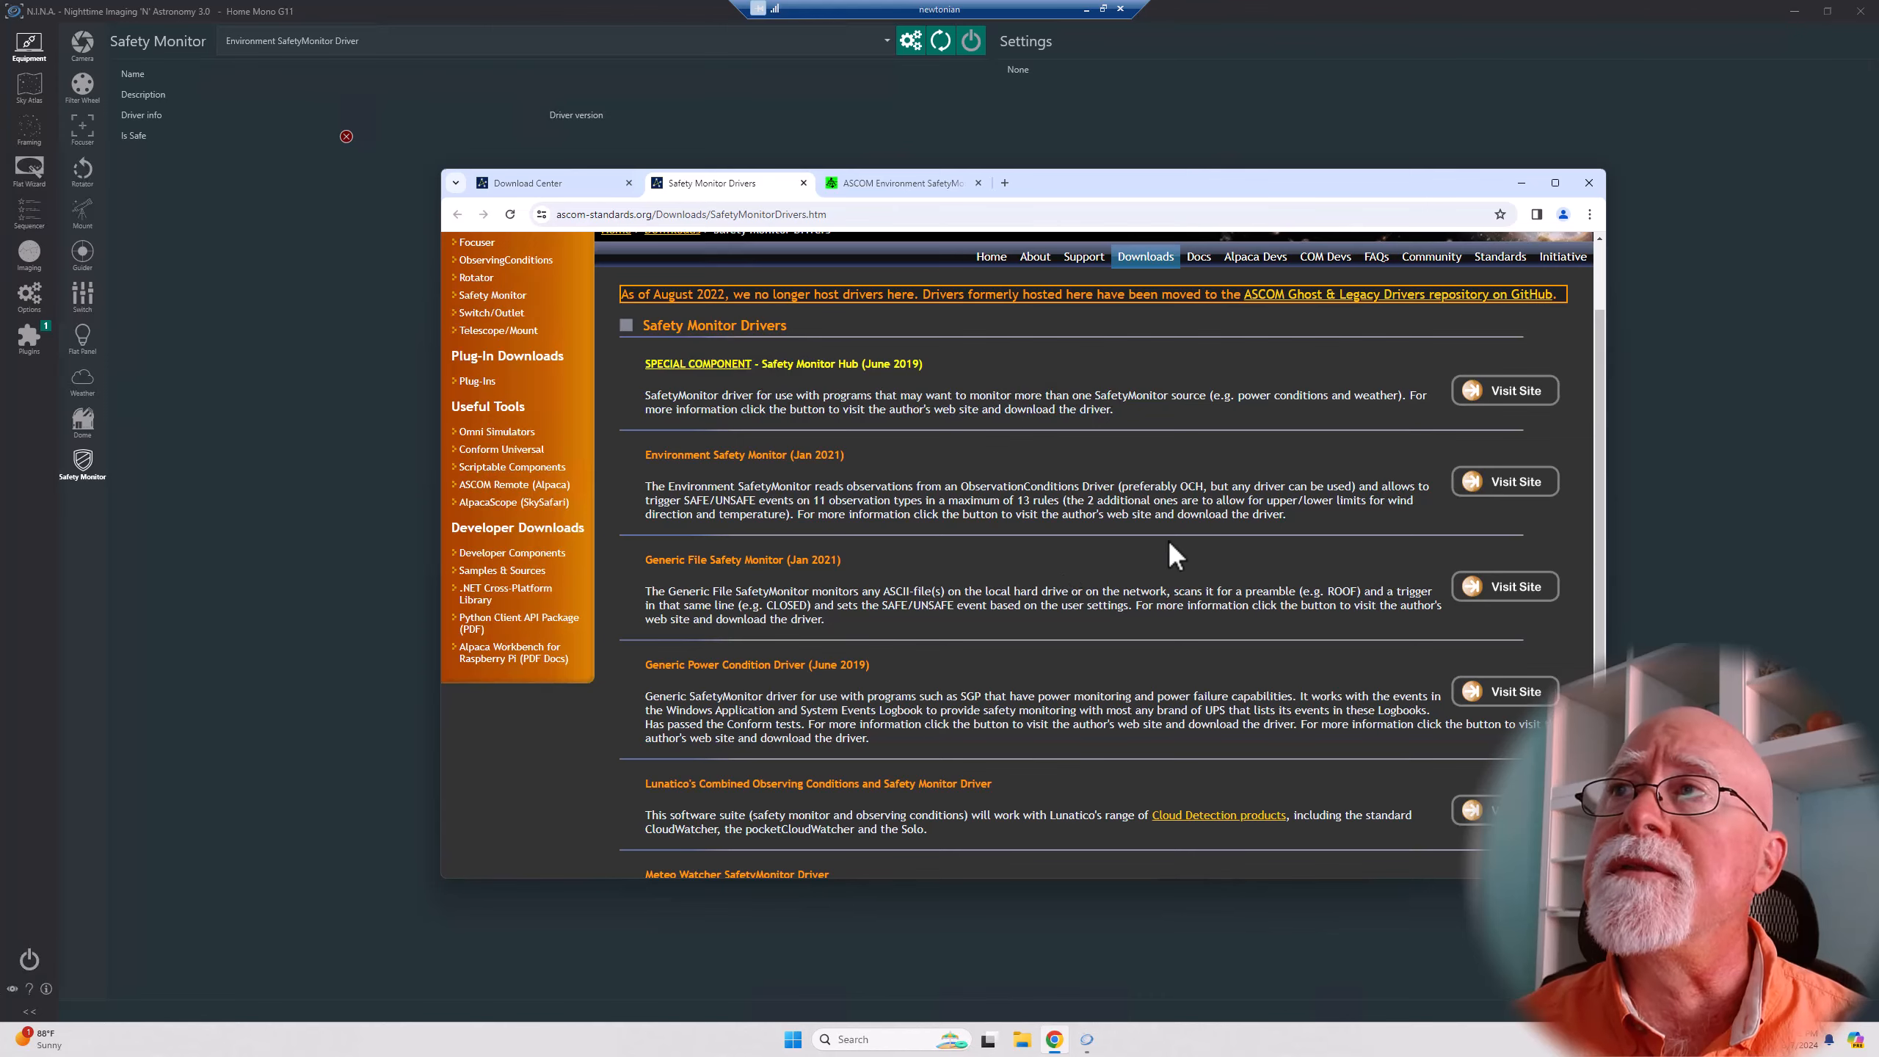
pyautogui.scroll(1, 1171, 545)
pyautogui.scroll(-2, 1155, 541)
pyautogui.scroll(3, 1155, 542)
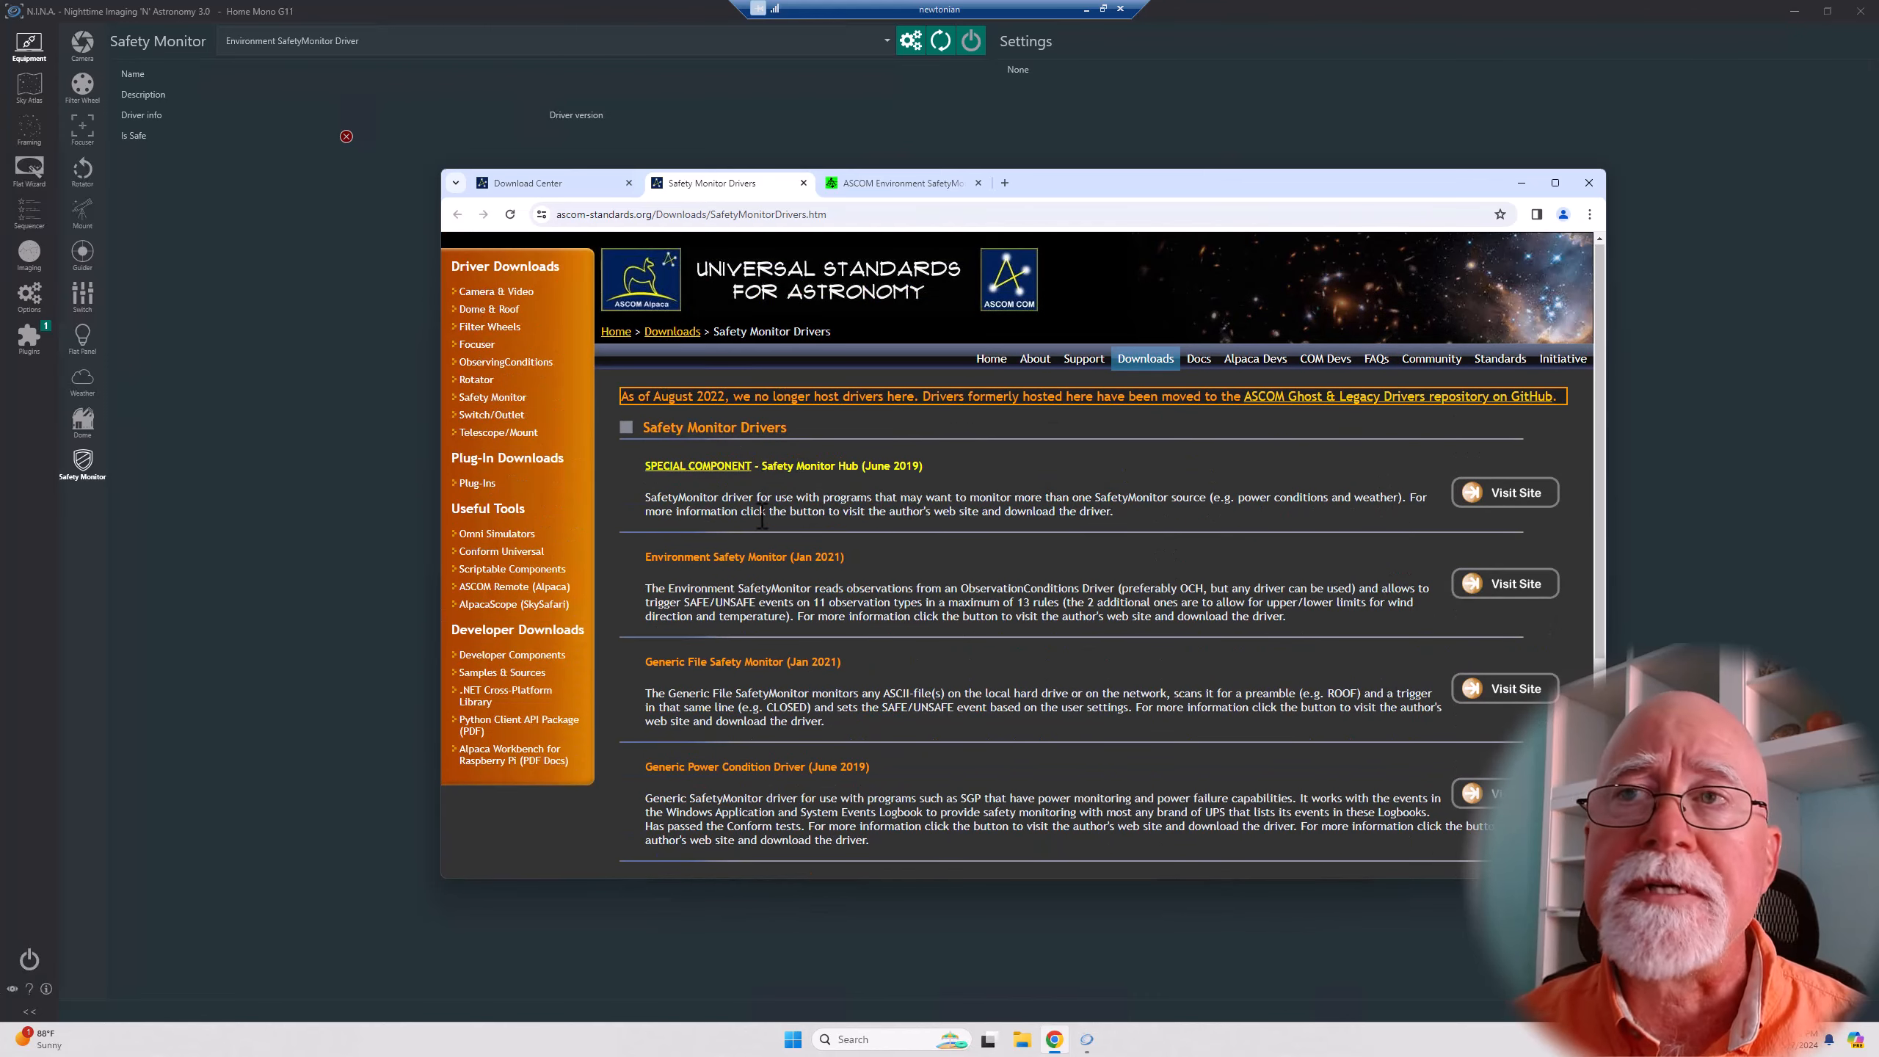
pyautogui.moveTo(649, 557); pyautogui.dragTo(859, 562)
pyautogui.click(950, 573)
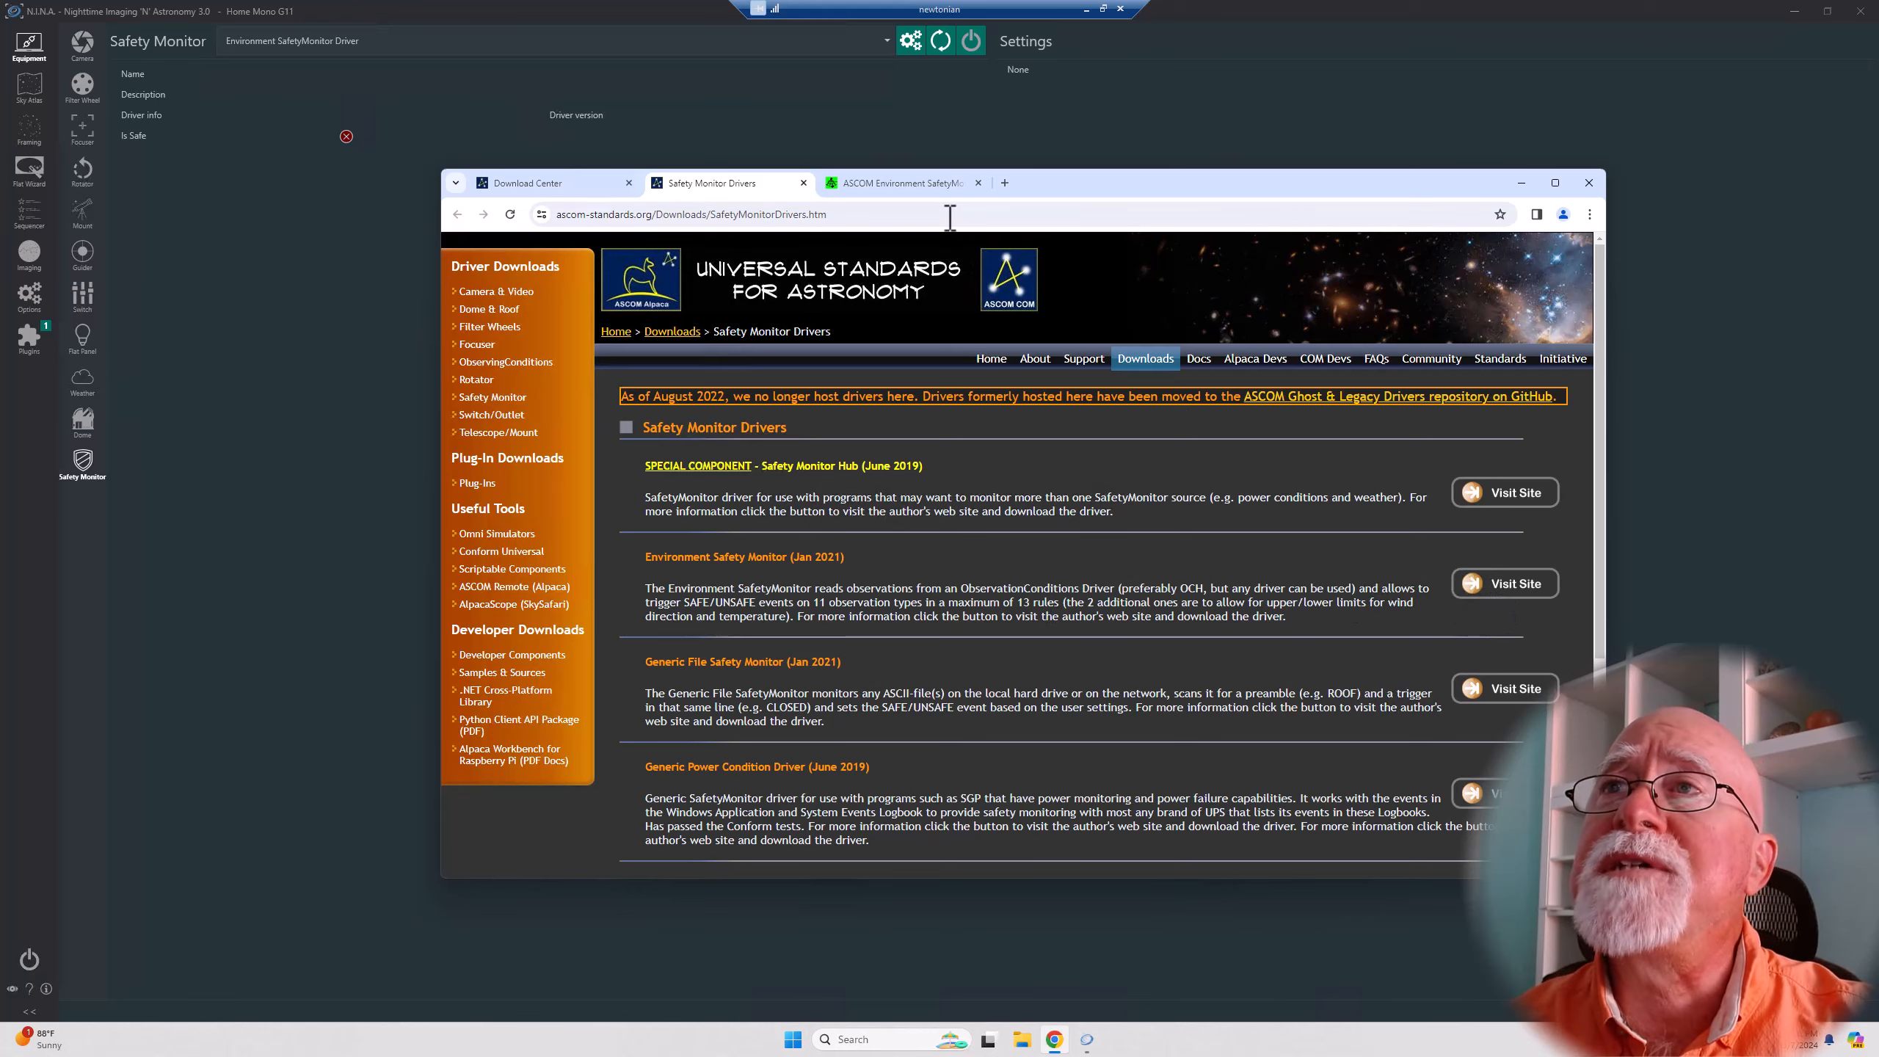
# Examine the download and set-up information on the ASCOM Environment SafetyMonitor Driver page, and minimize the browser.
pyautogui.click(938, 199)
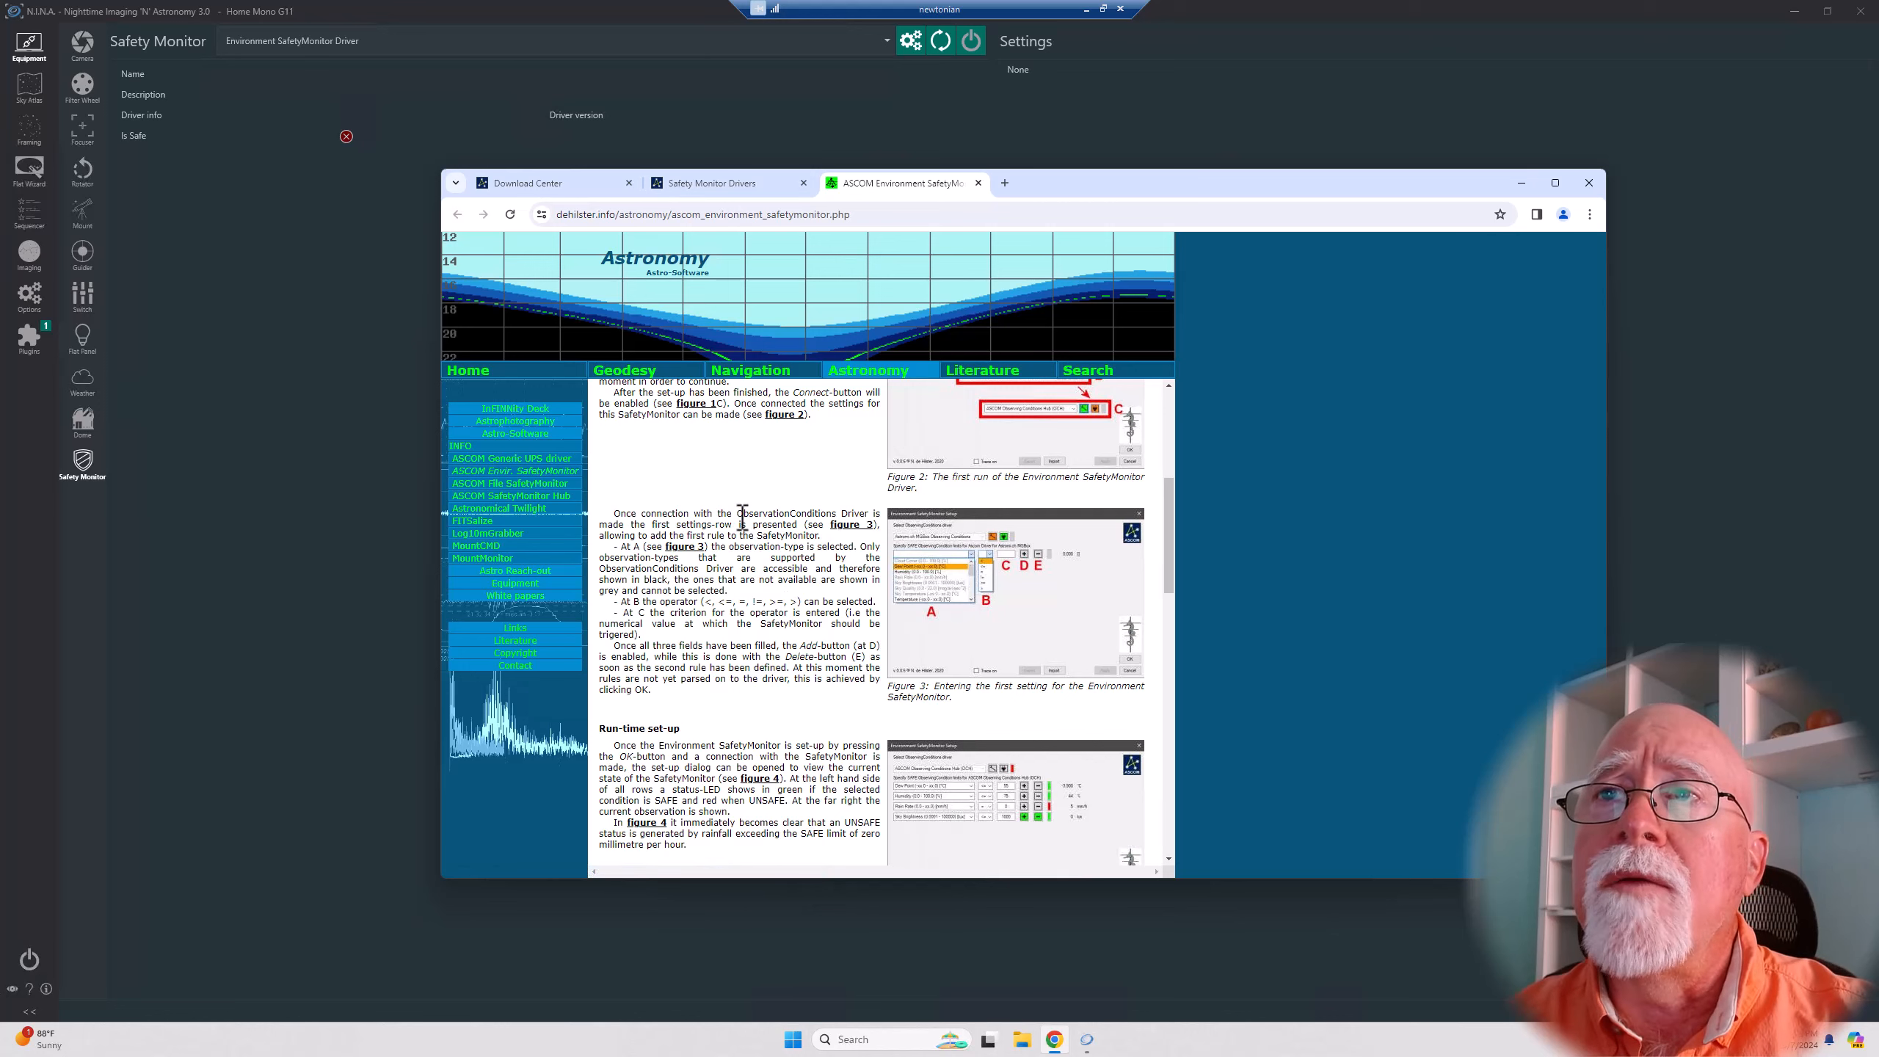
pyautogui.click(476, 470)
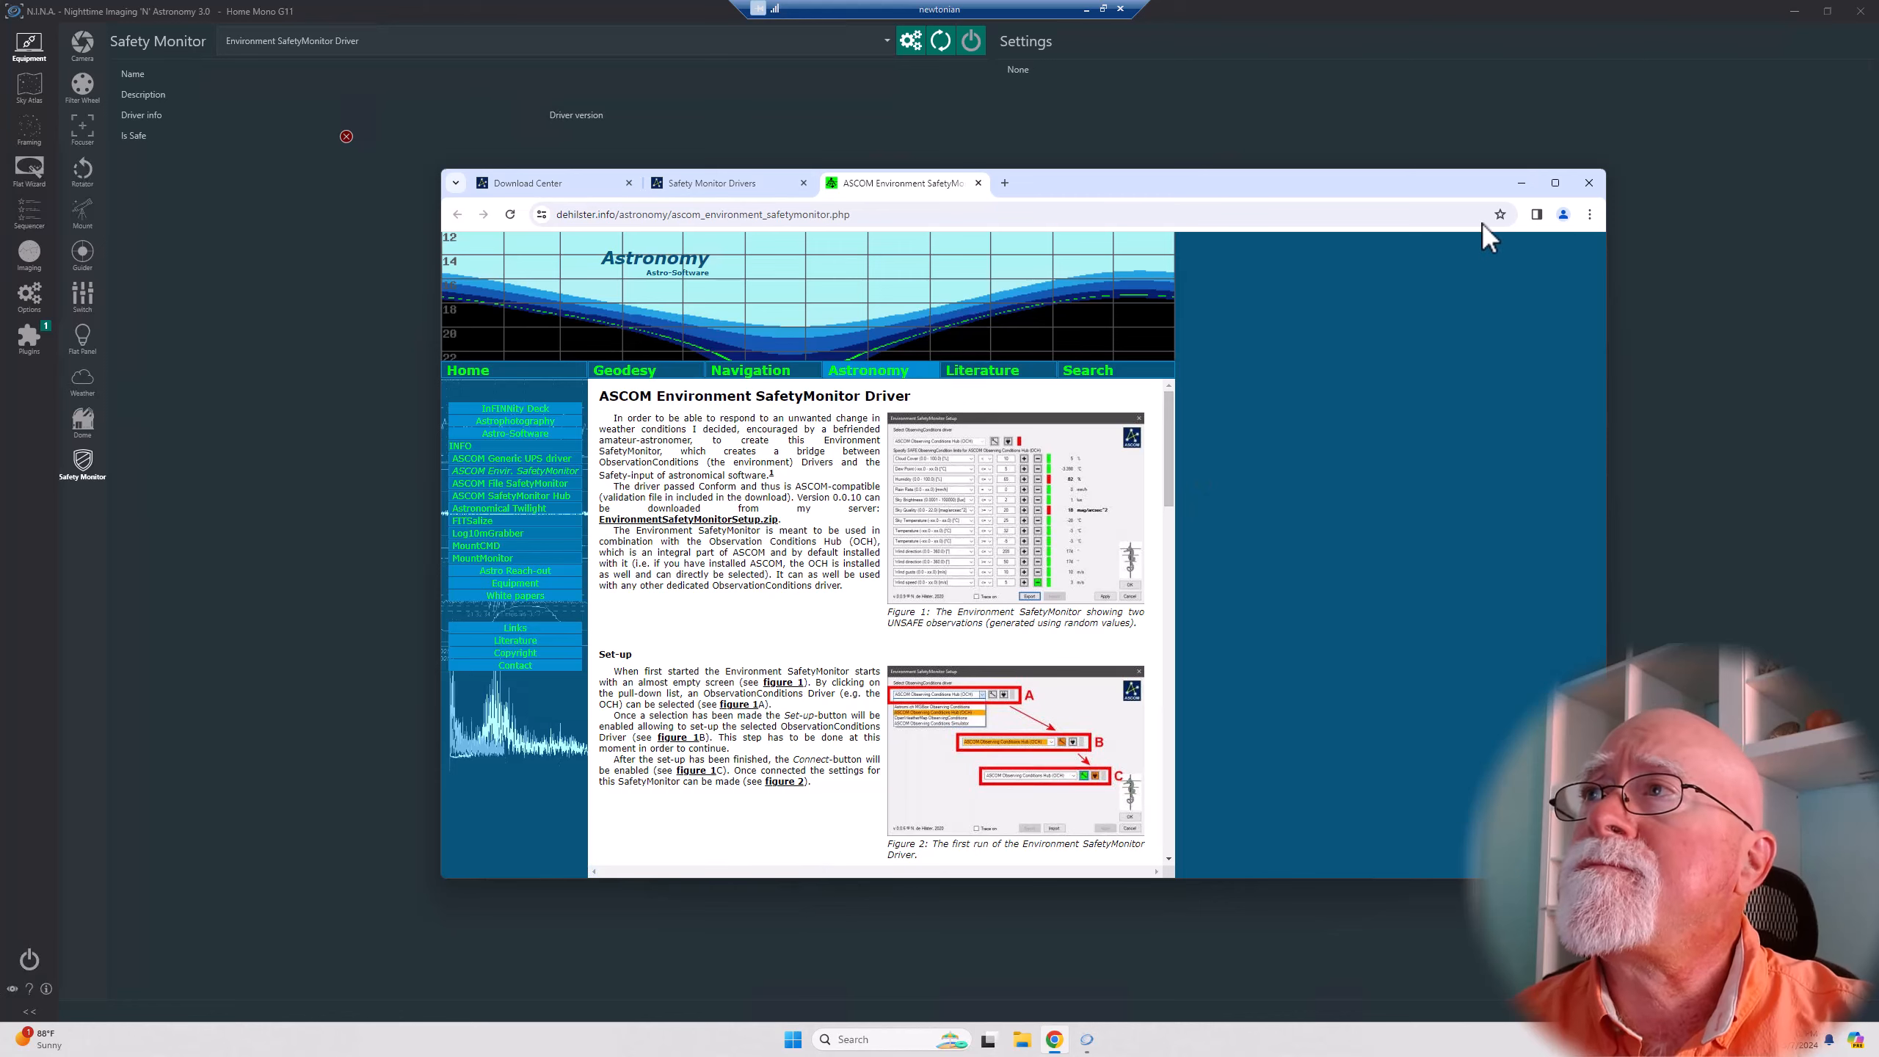
pyautogui.click(1520, 183)
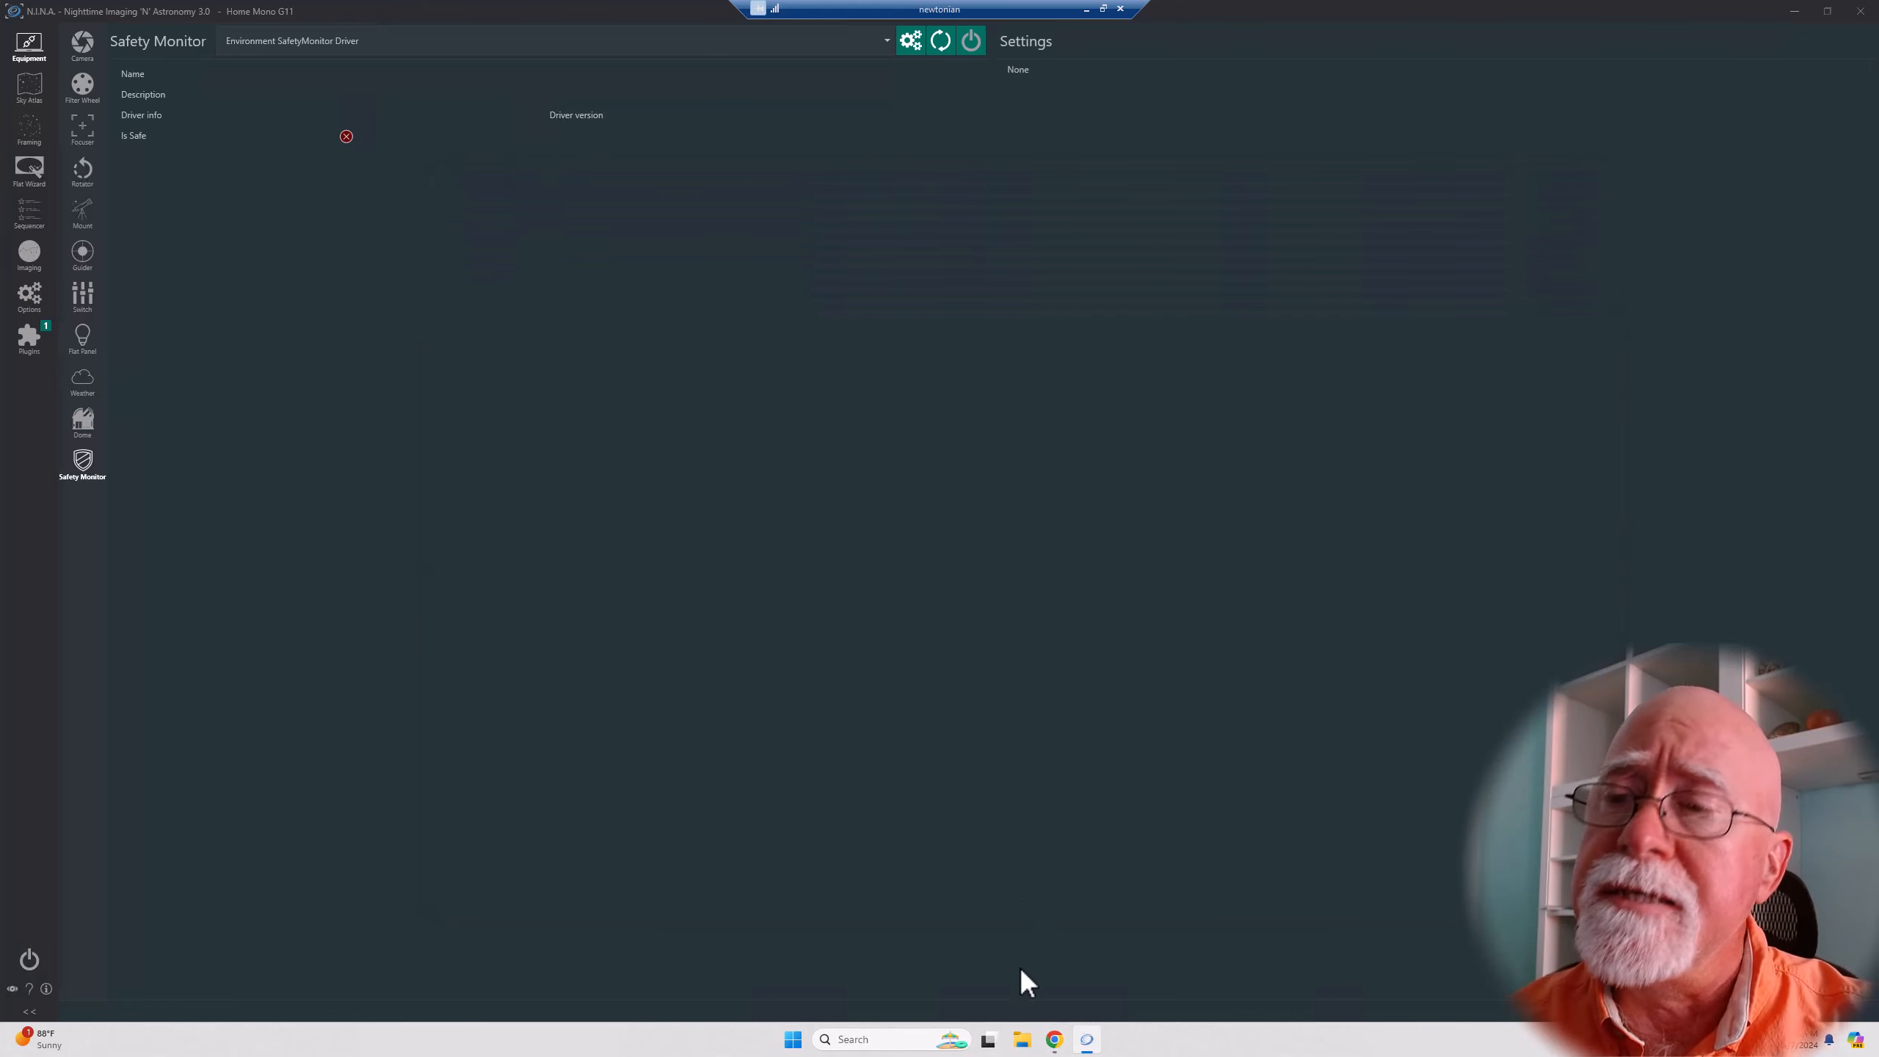
# Try to run Environment SafetyMonitor Setup from the EnvironmentSafetyMonitorSetup archive through File Explorer.
pyautogui.click(1025, 1041)
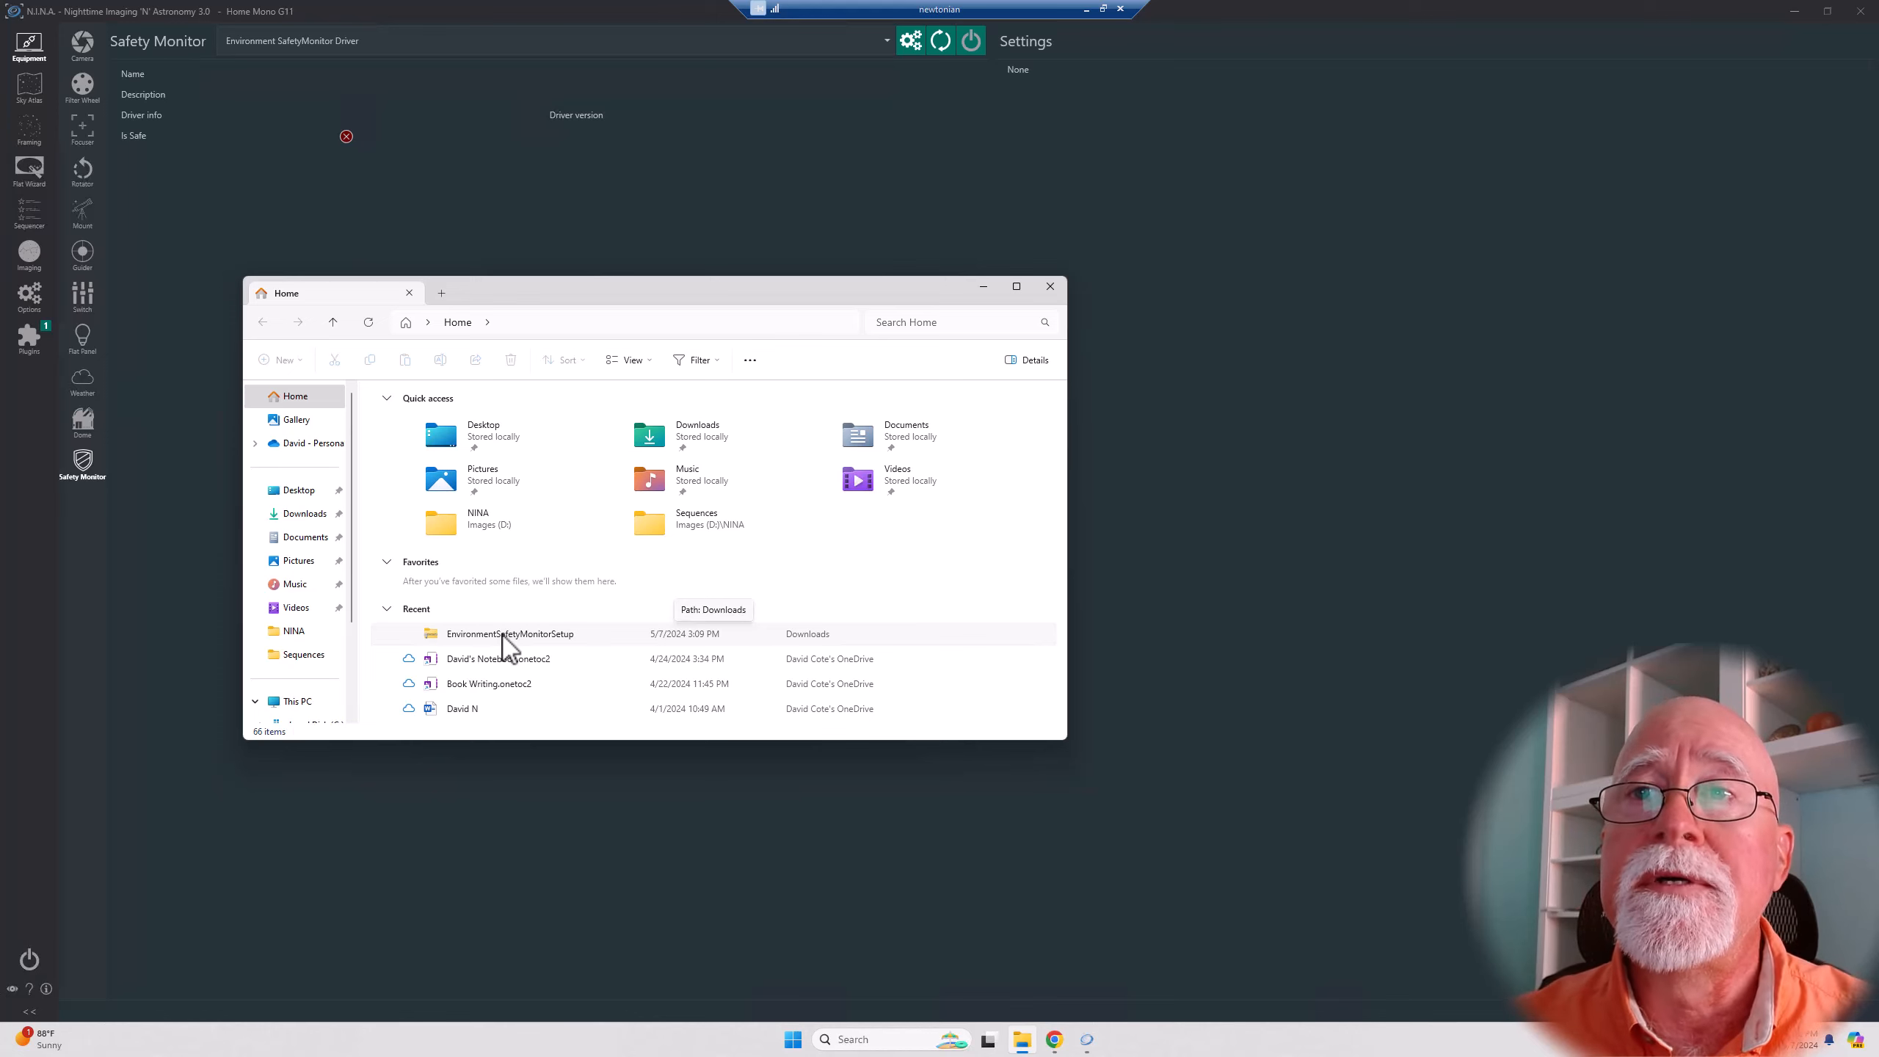
pyautogui.doubleClick(502, 635)
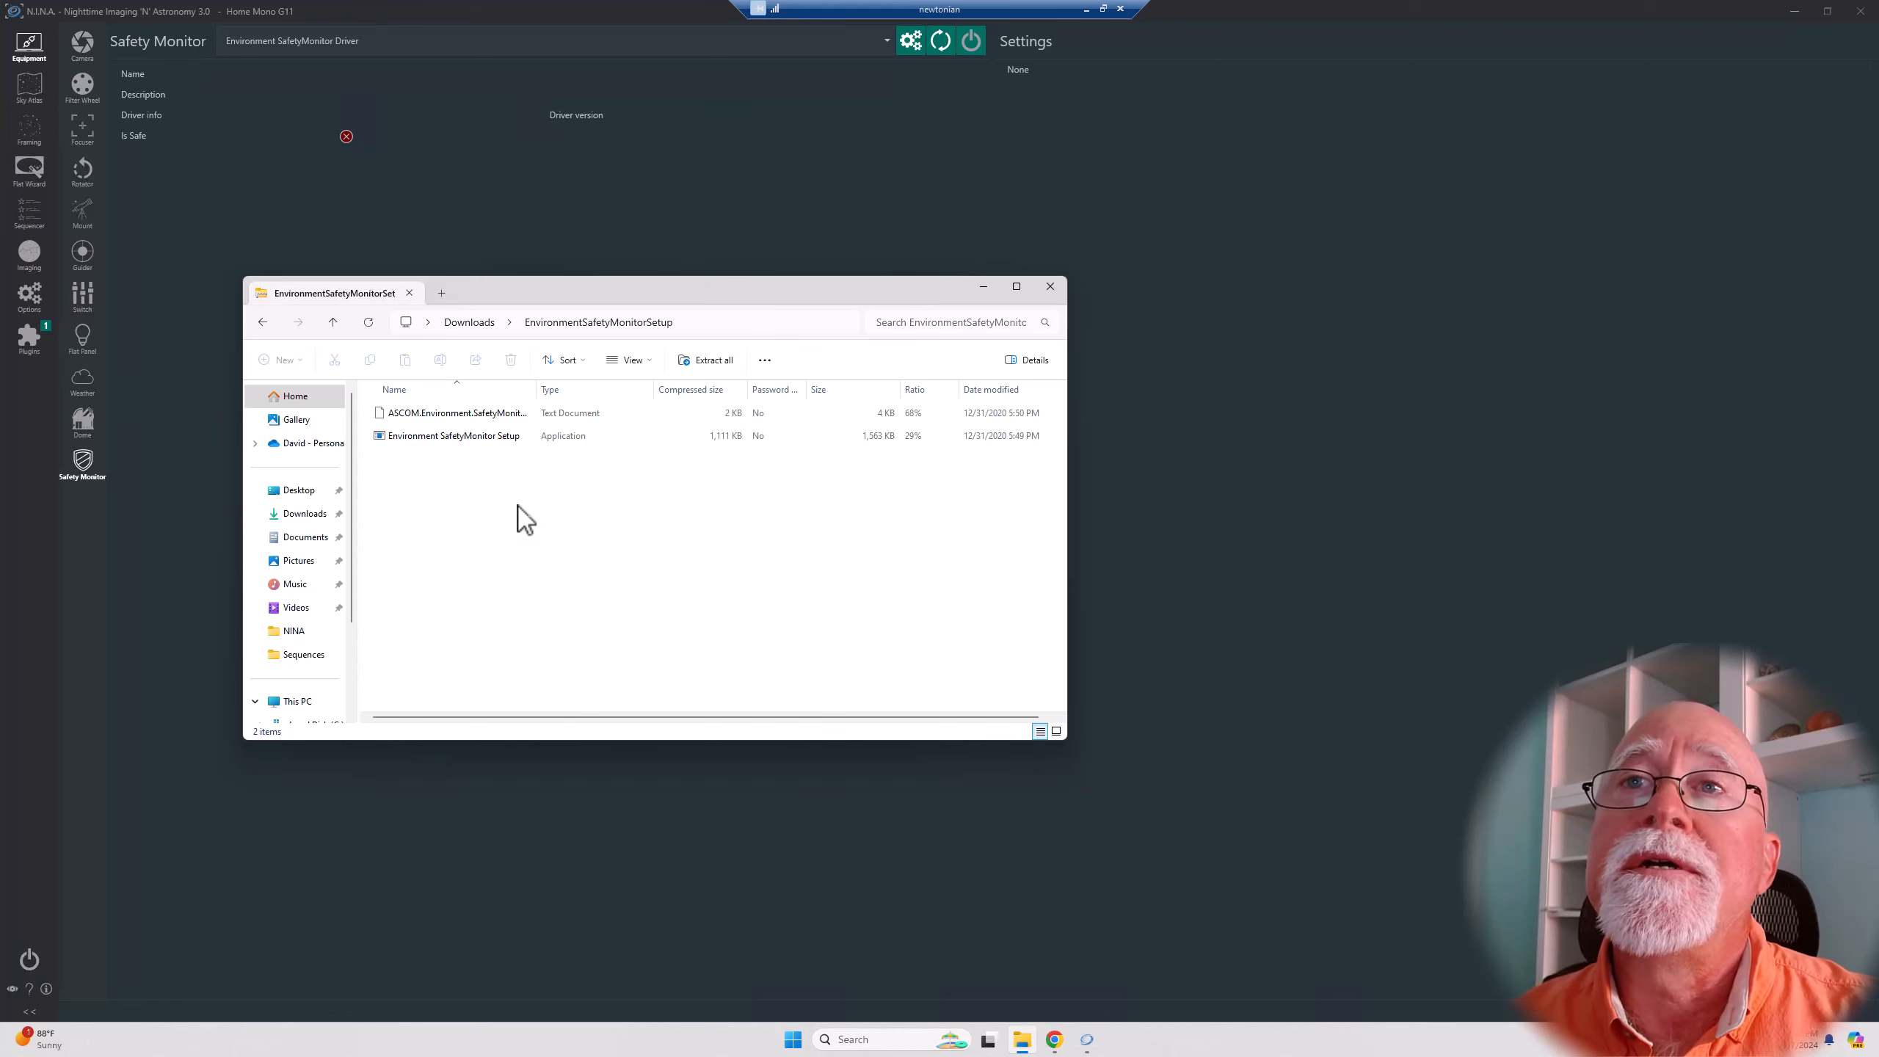
pyautogui.click(460, 439)
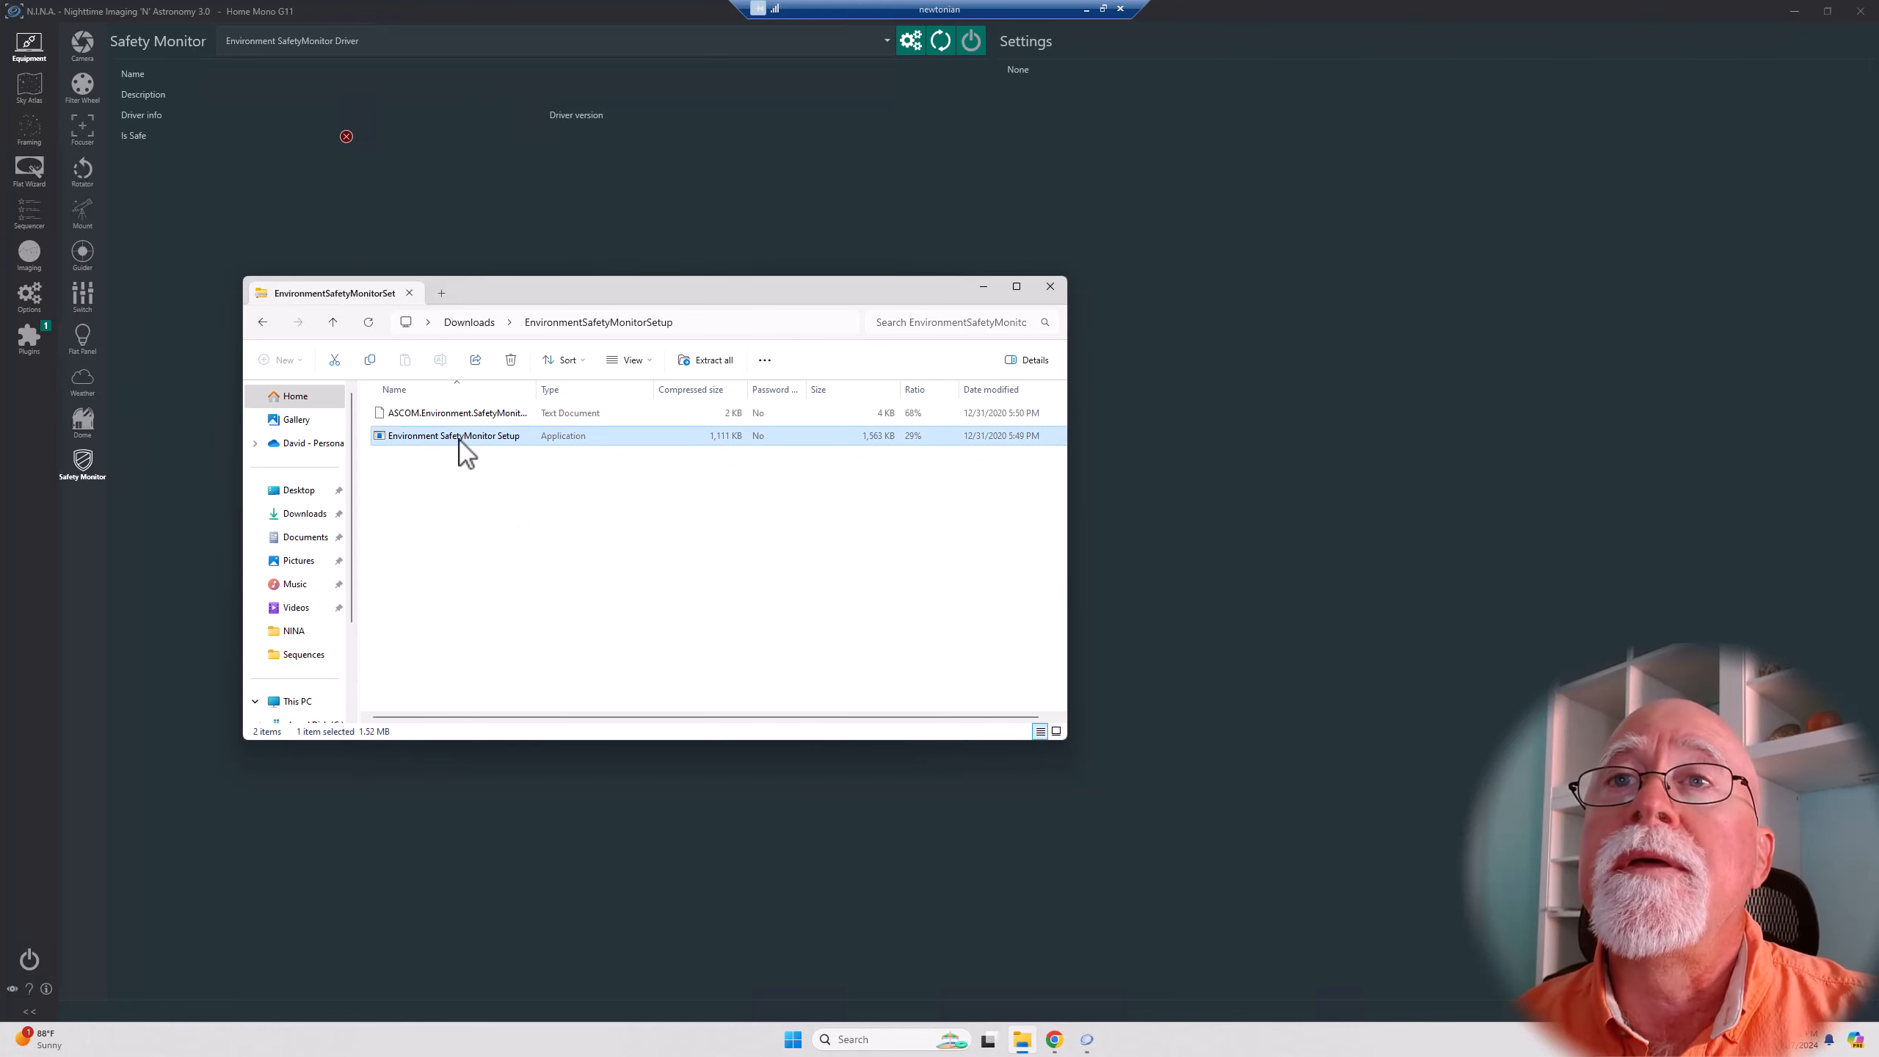
pyautogui.doubleClick(460, 442)
pyautogui.click(958, 548)
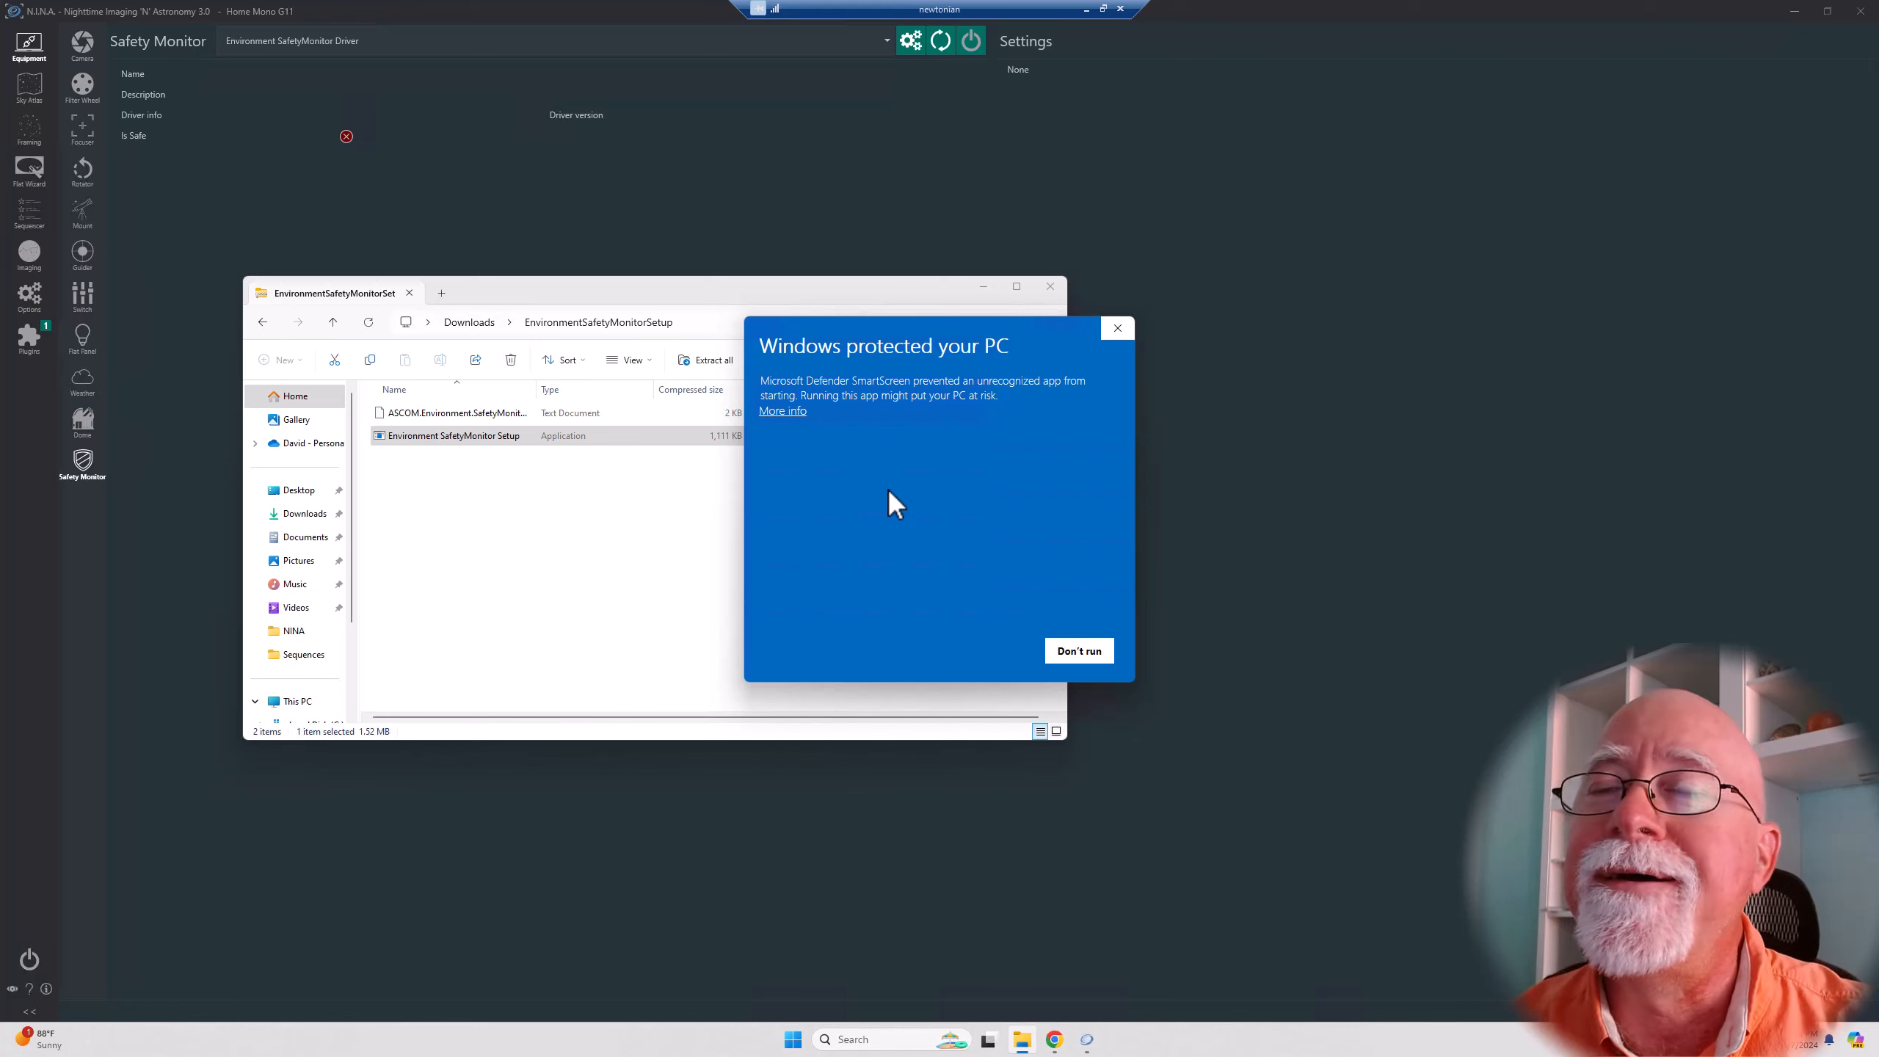
pyautogui.click(788, 417)
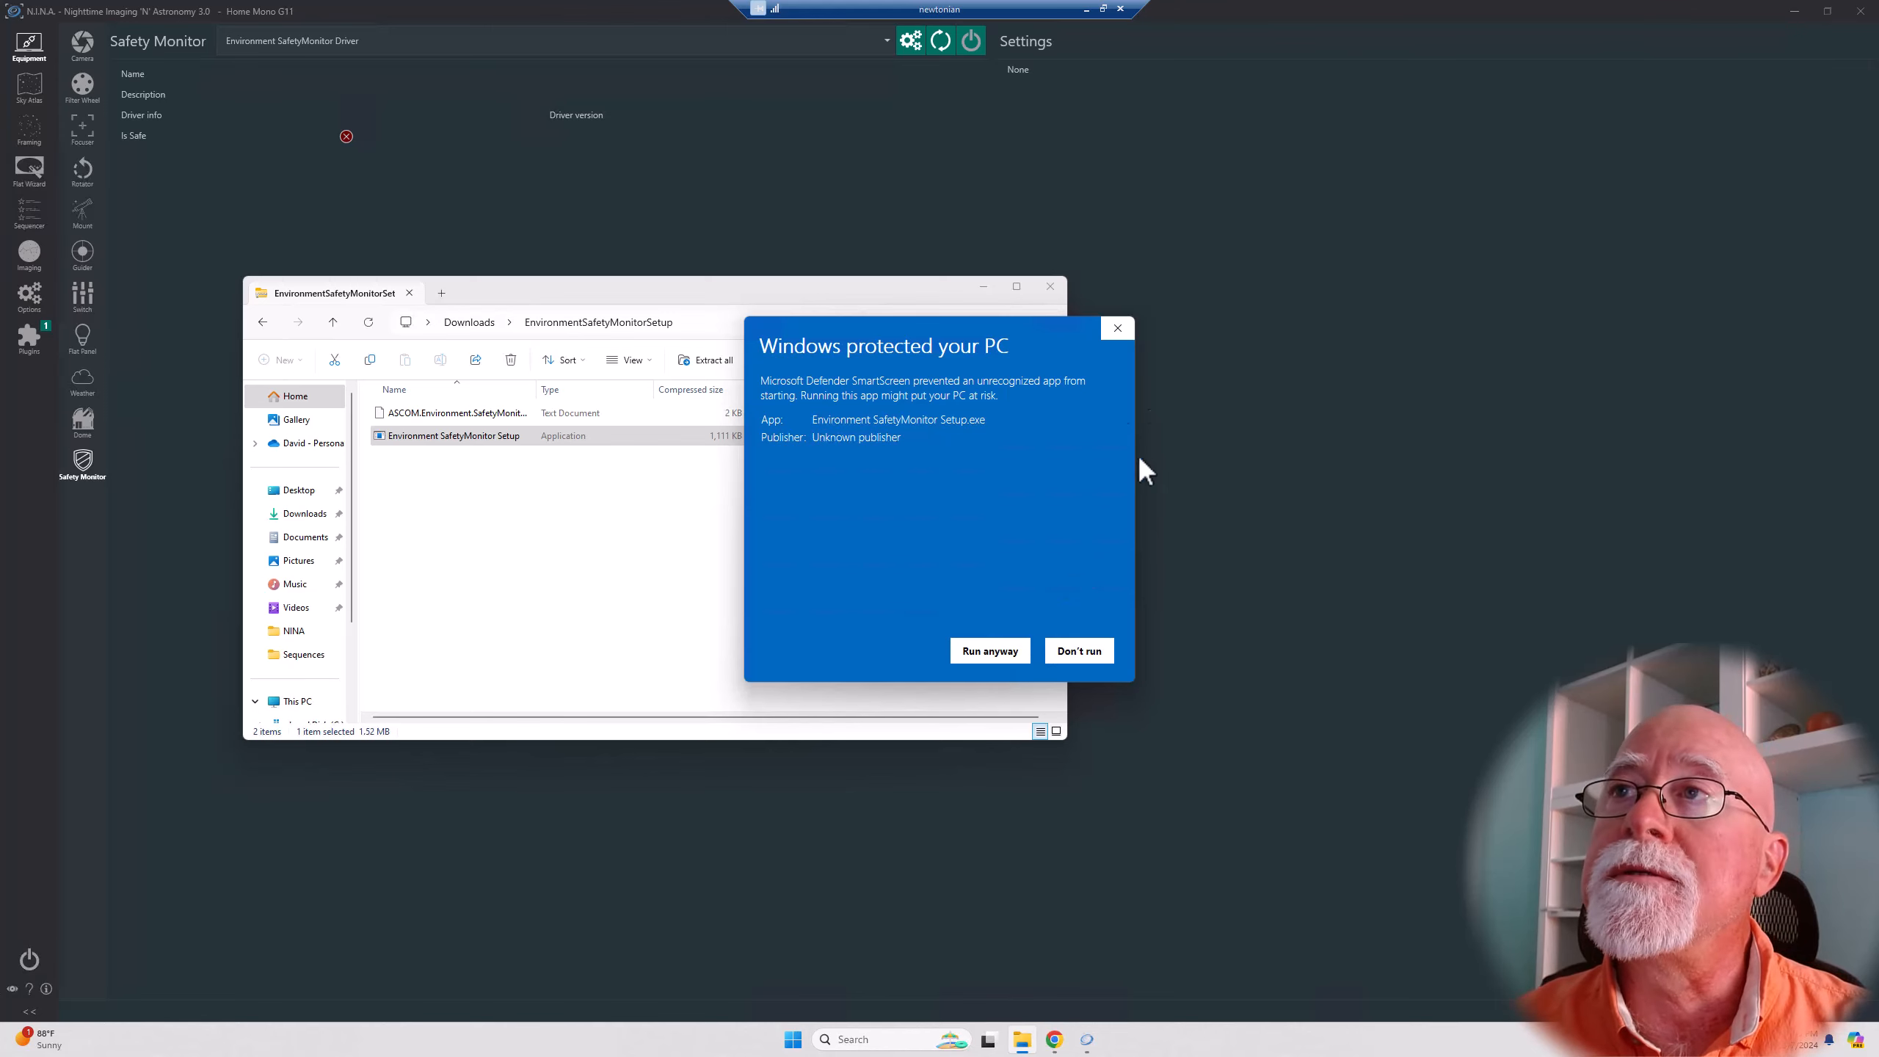
pyautogui.click(1116, 333)
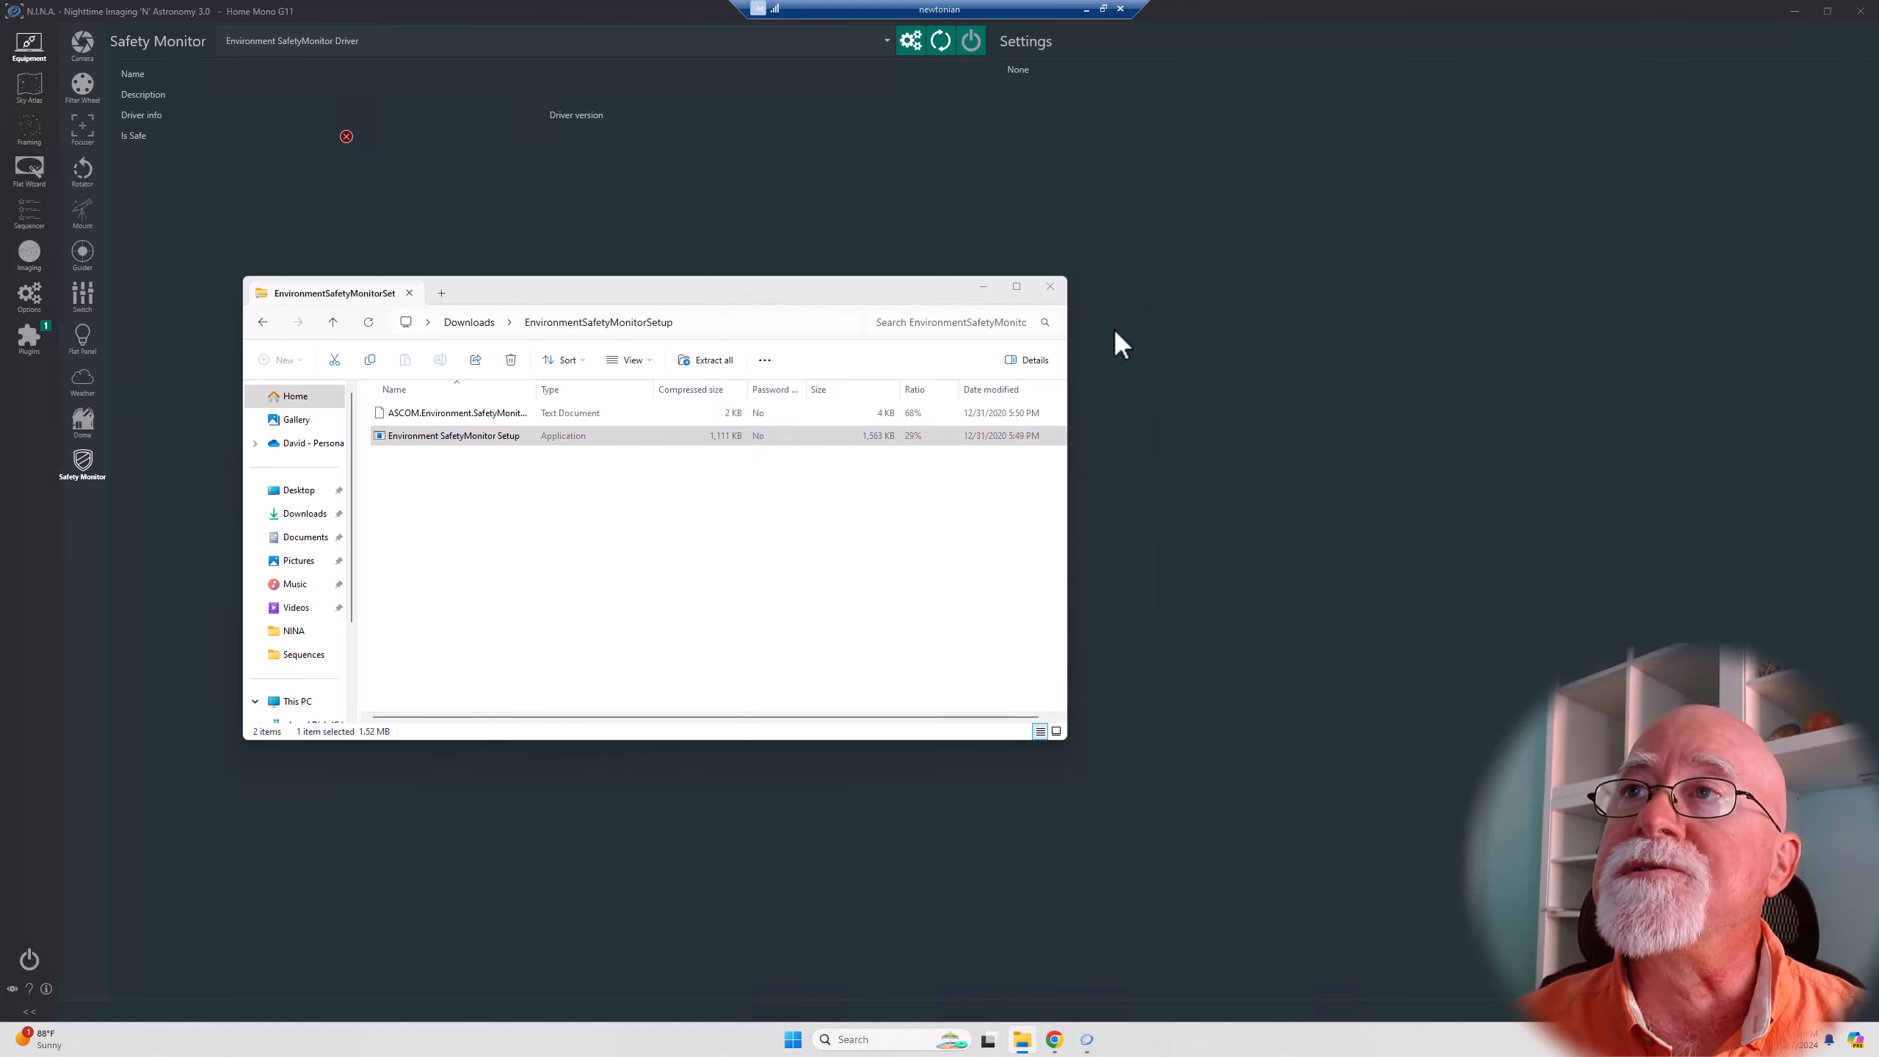
pyautogui.click(1050, 286)
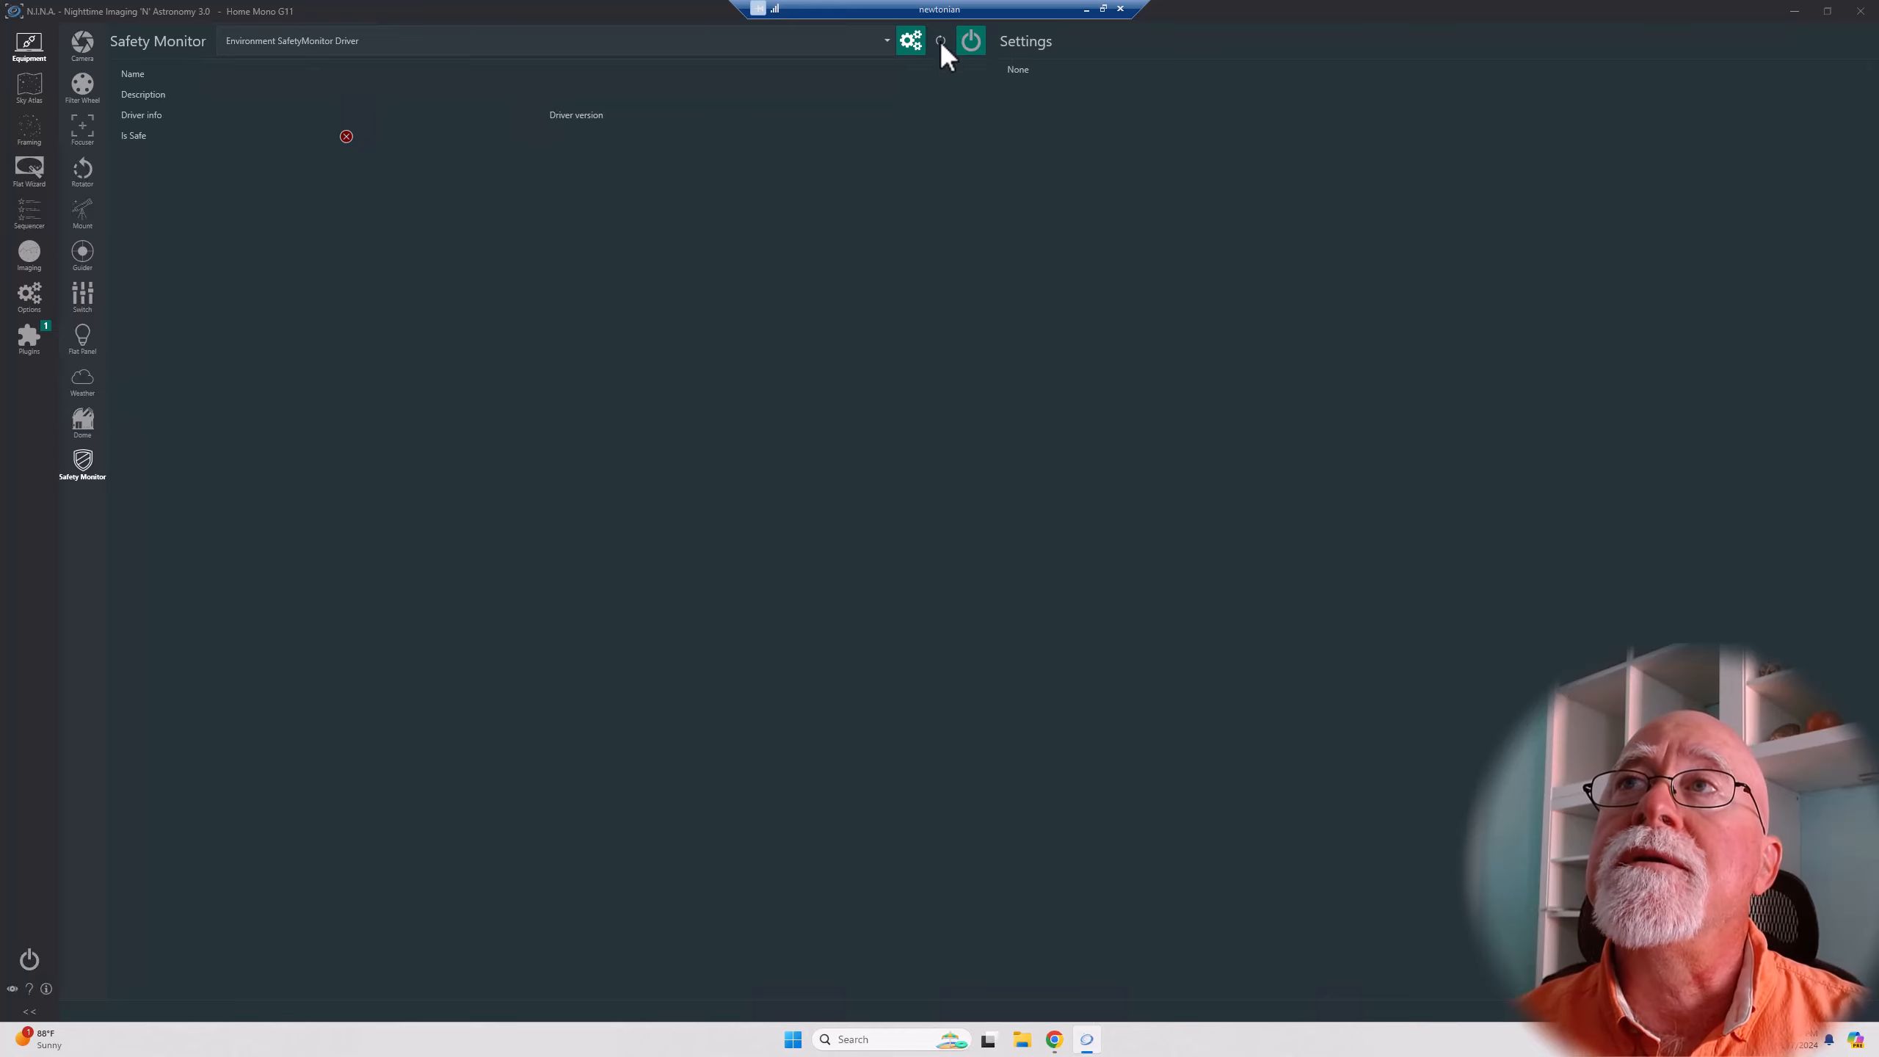
# Select the ASCOM Environment SafetyMonitor Driver as the safety monitor device.
pyautogui.click(879, 45)
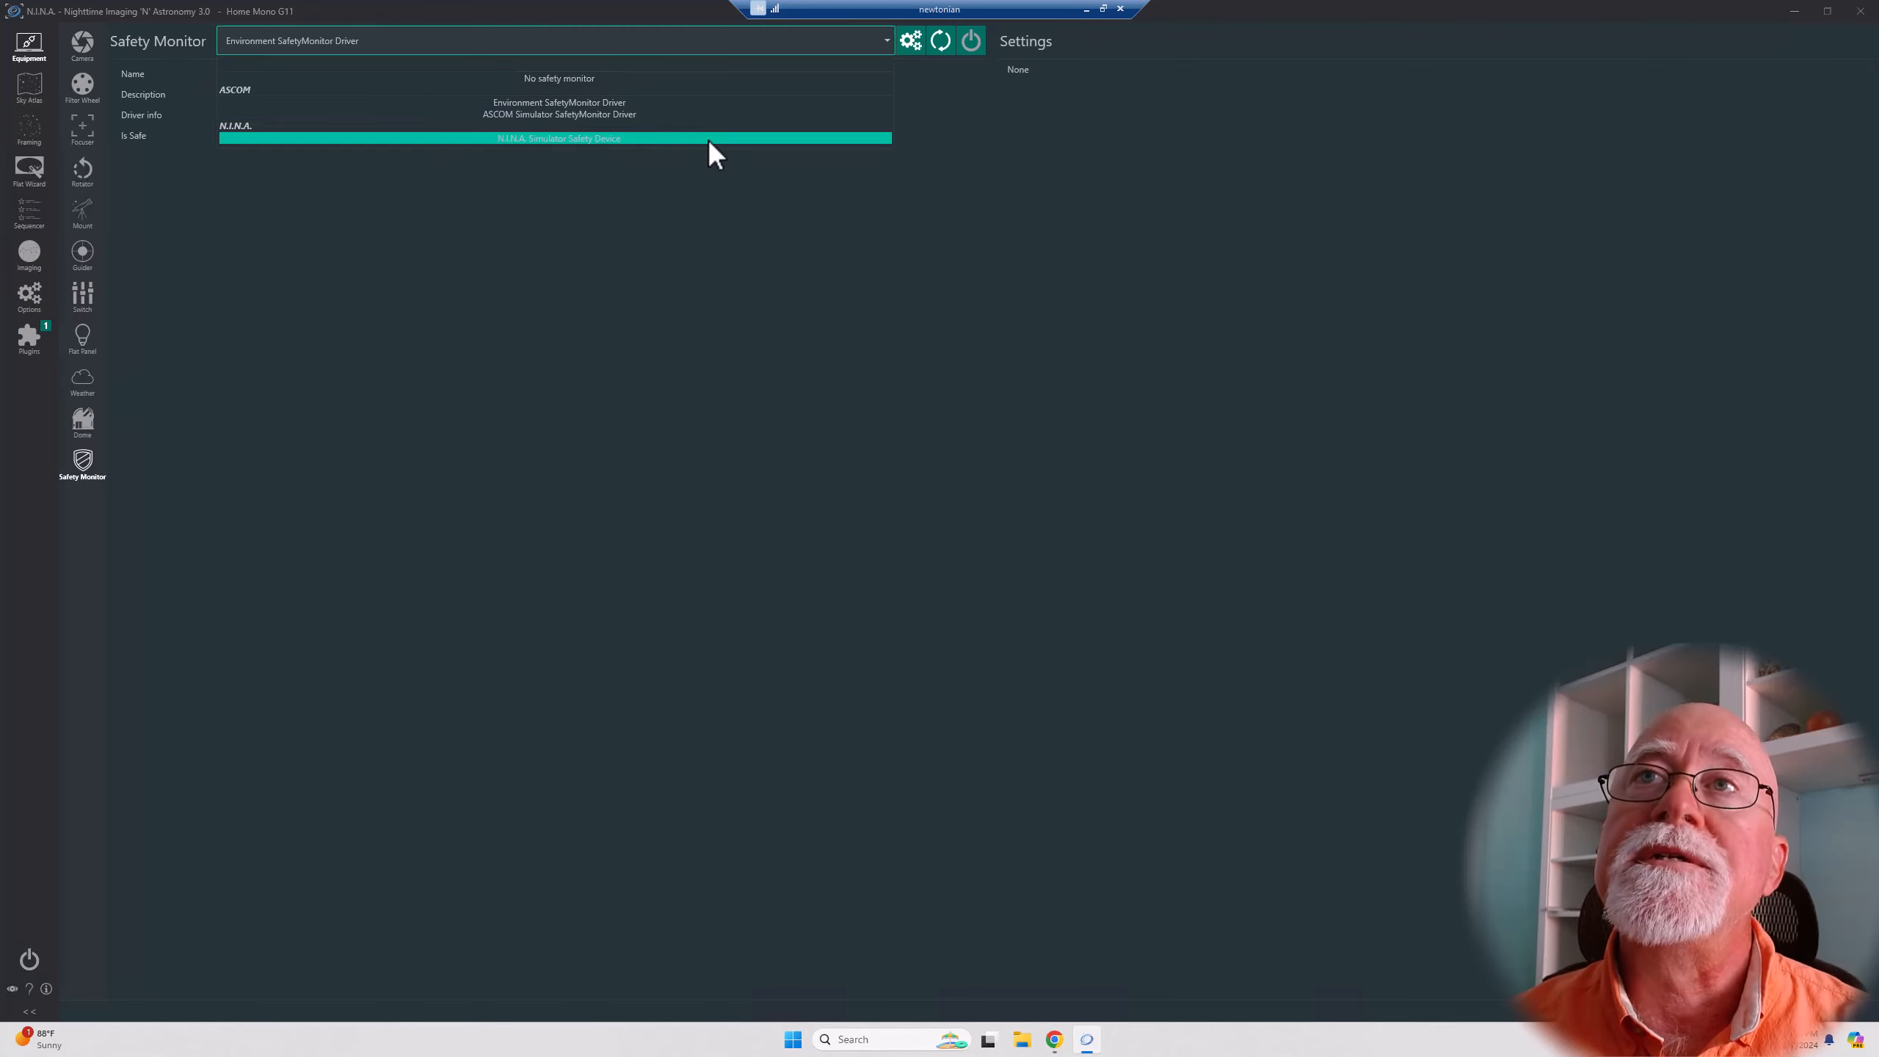
pyautogui.click(649, 103)
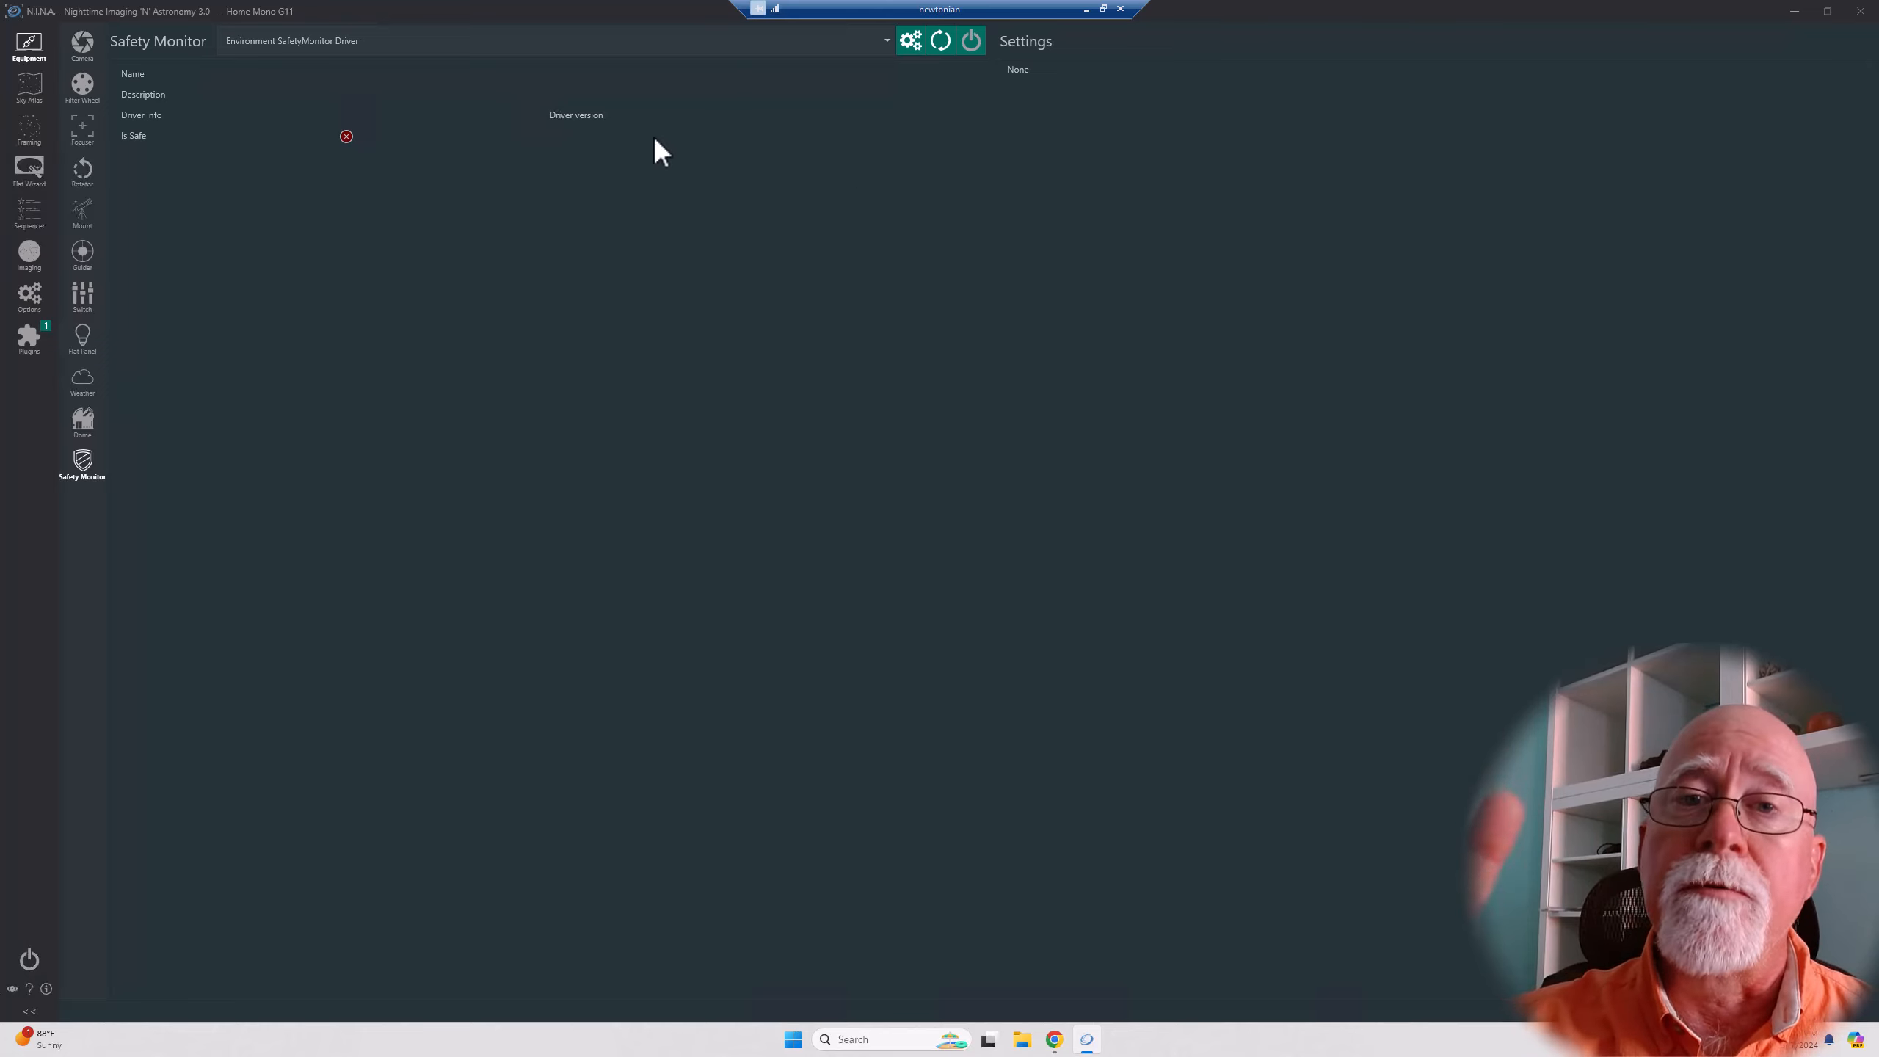
# Connect the weather equipment using the OpenWeatherMap ObservingConditions driver.
pyautogui.click(85, 381)
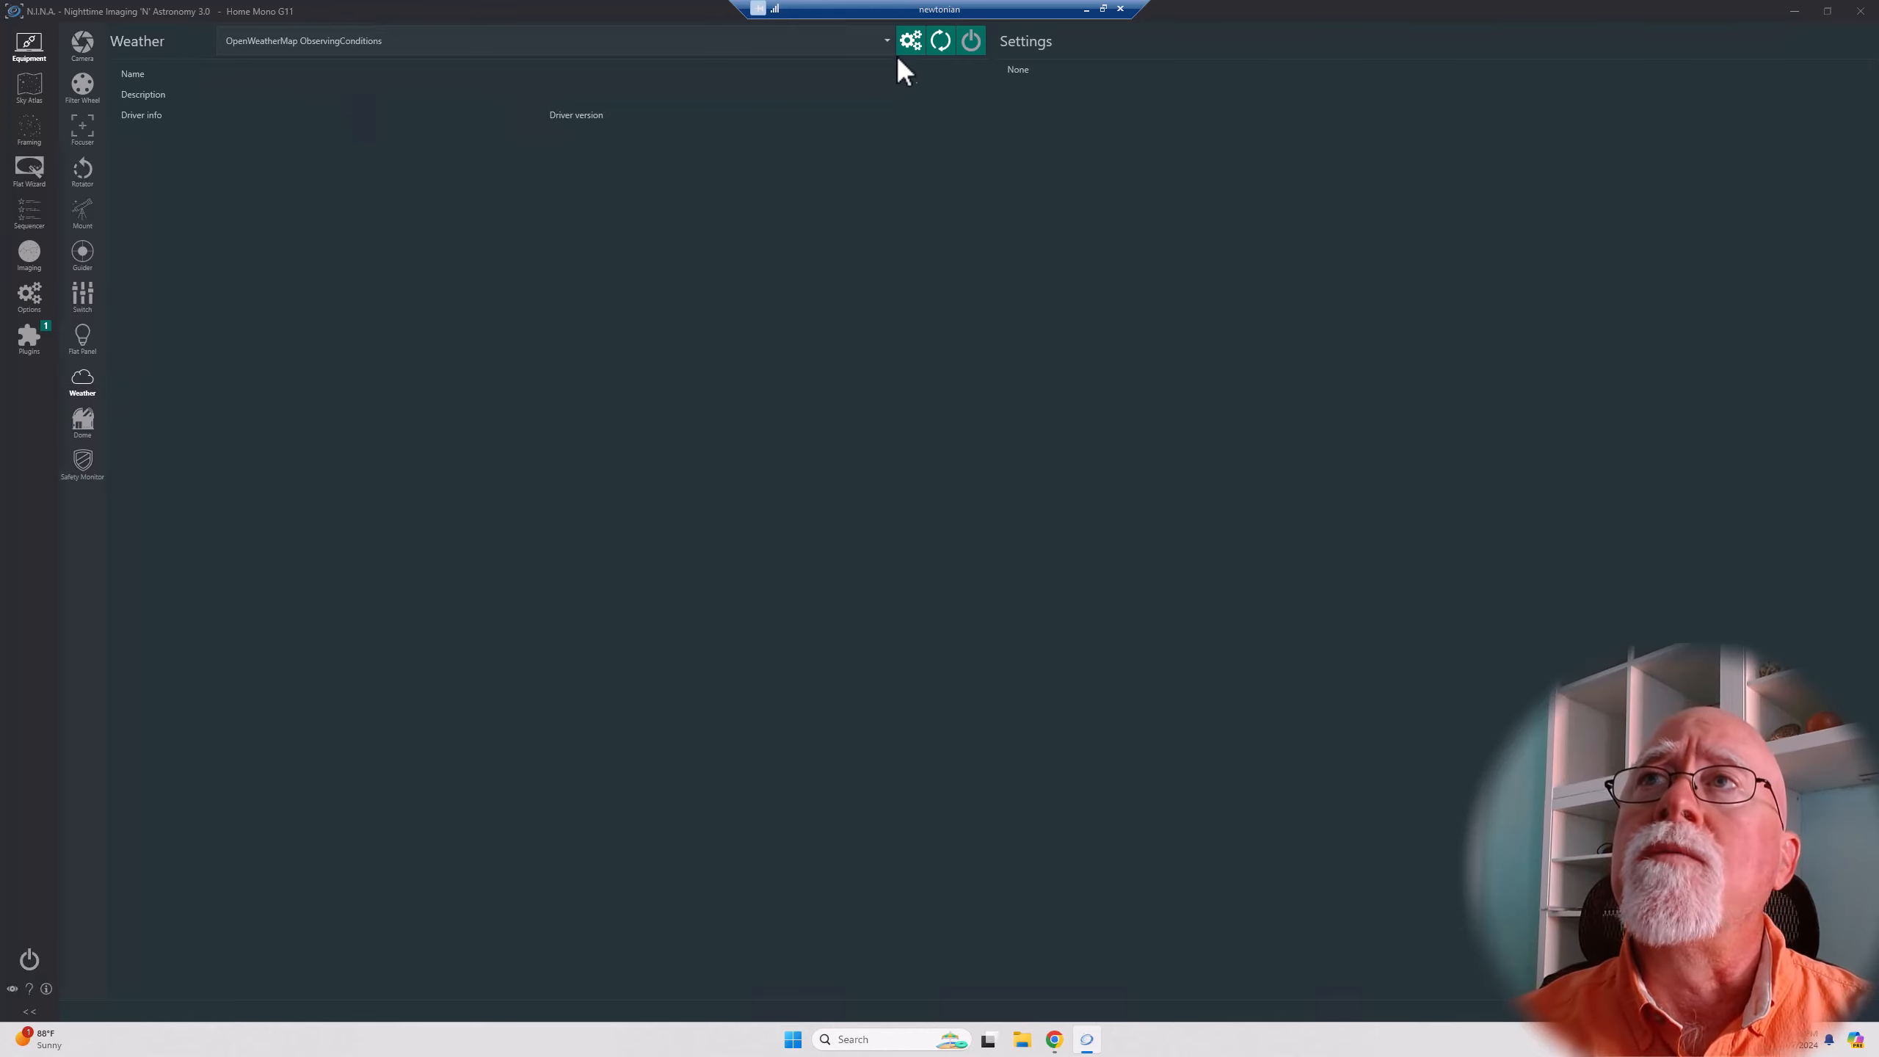
pyautogui.click(966, 42)
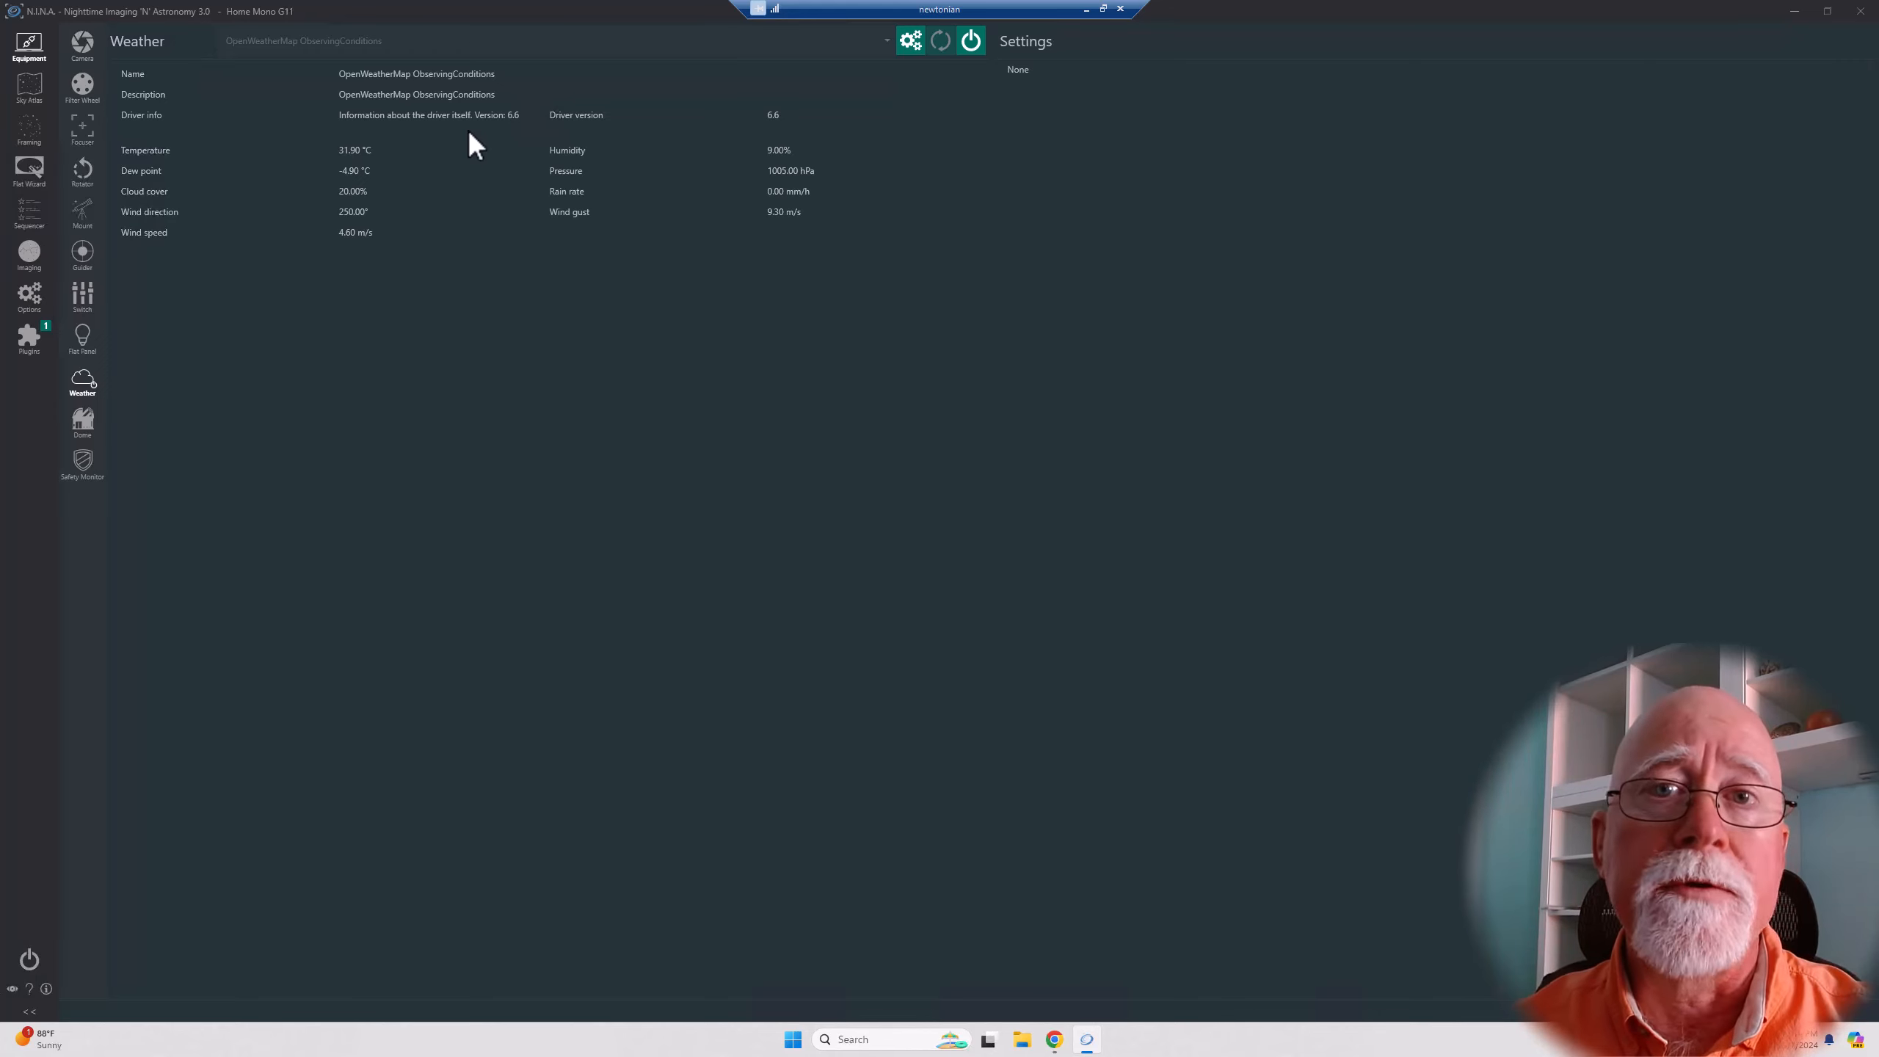
# Open the Environment SafetyMonitor setup from the safety monitor equipment and select OpenWeatherMap ObservingConditions as its ObservingConditions driver.
pyautogui.click(85, 464)
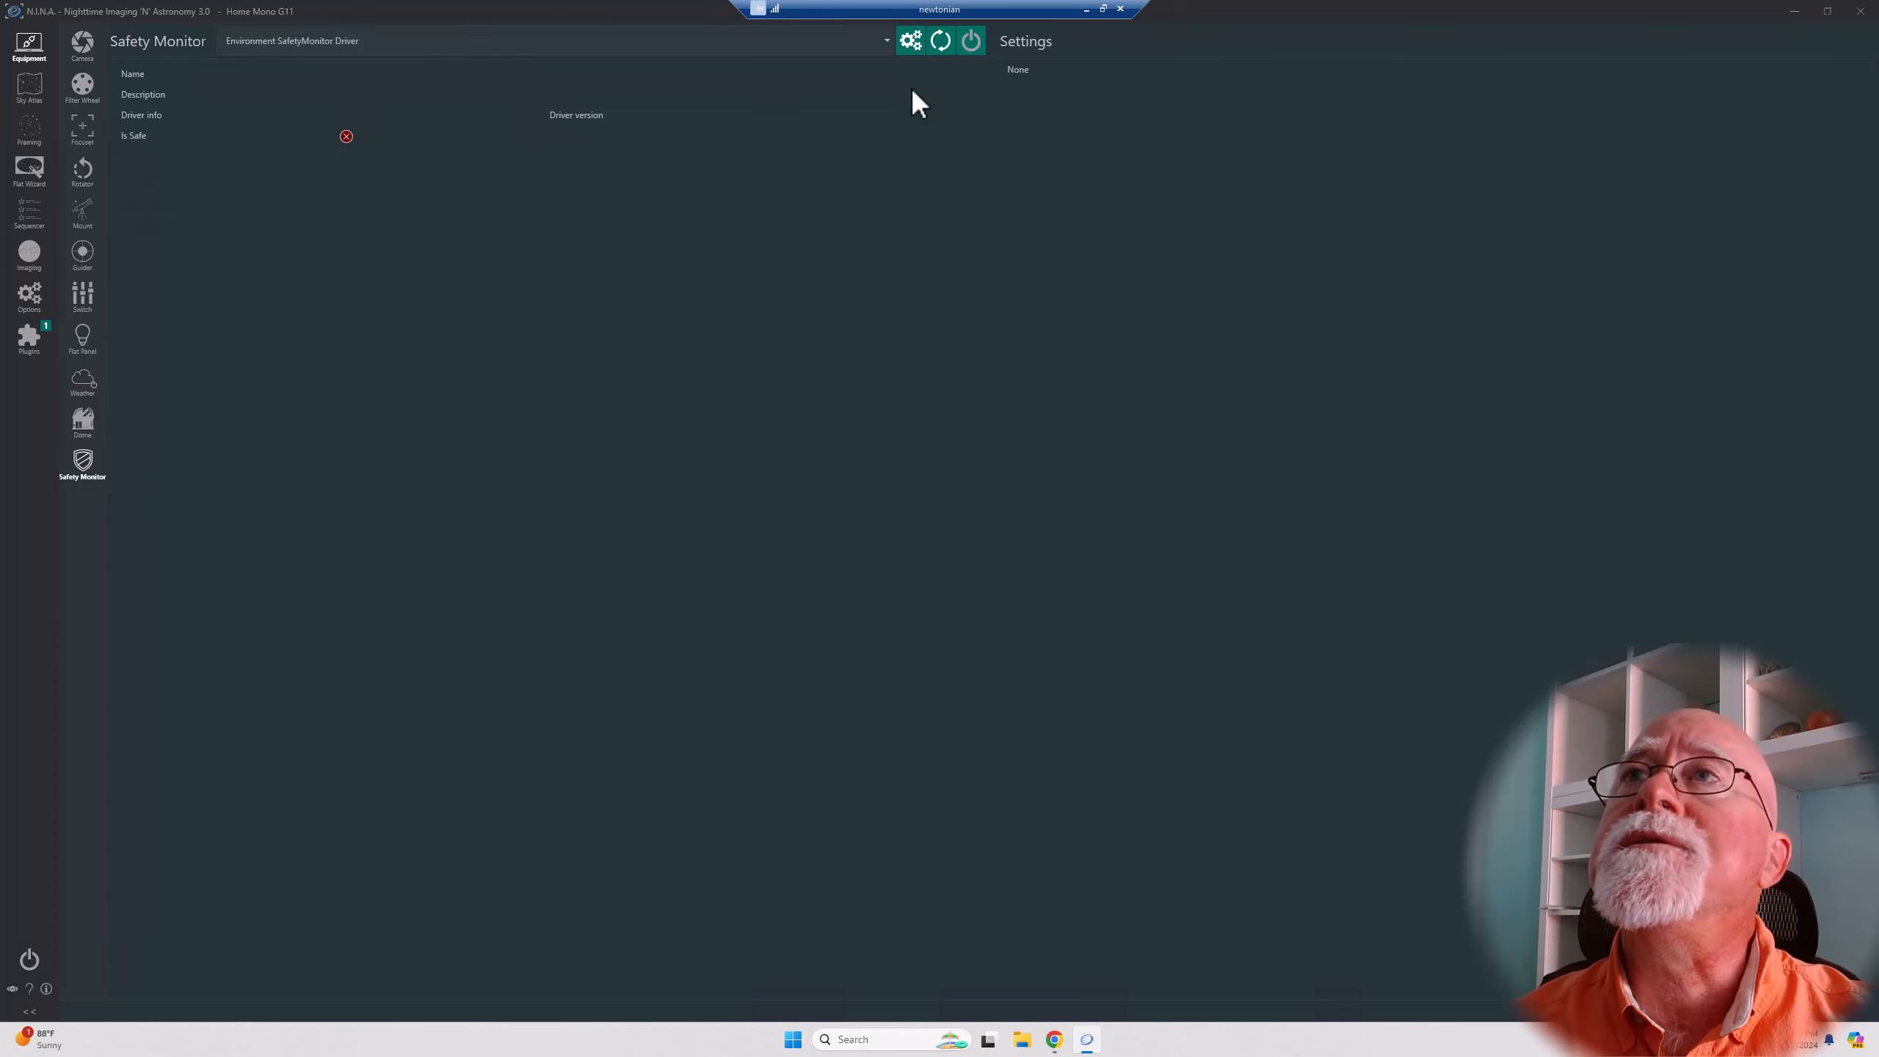
pyautogui.click(911, 45)
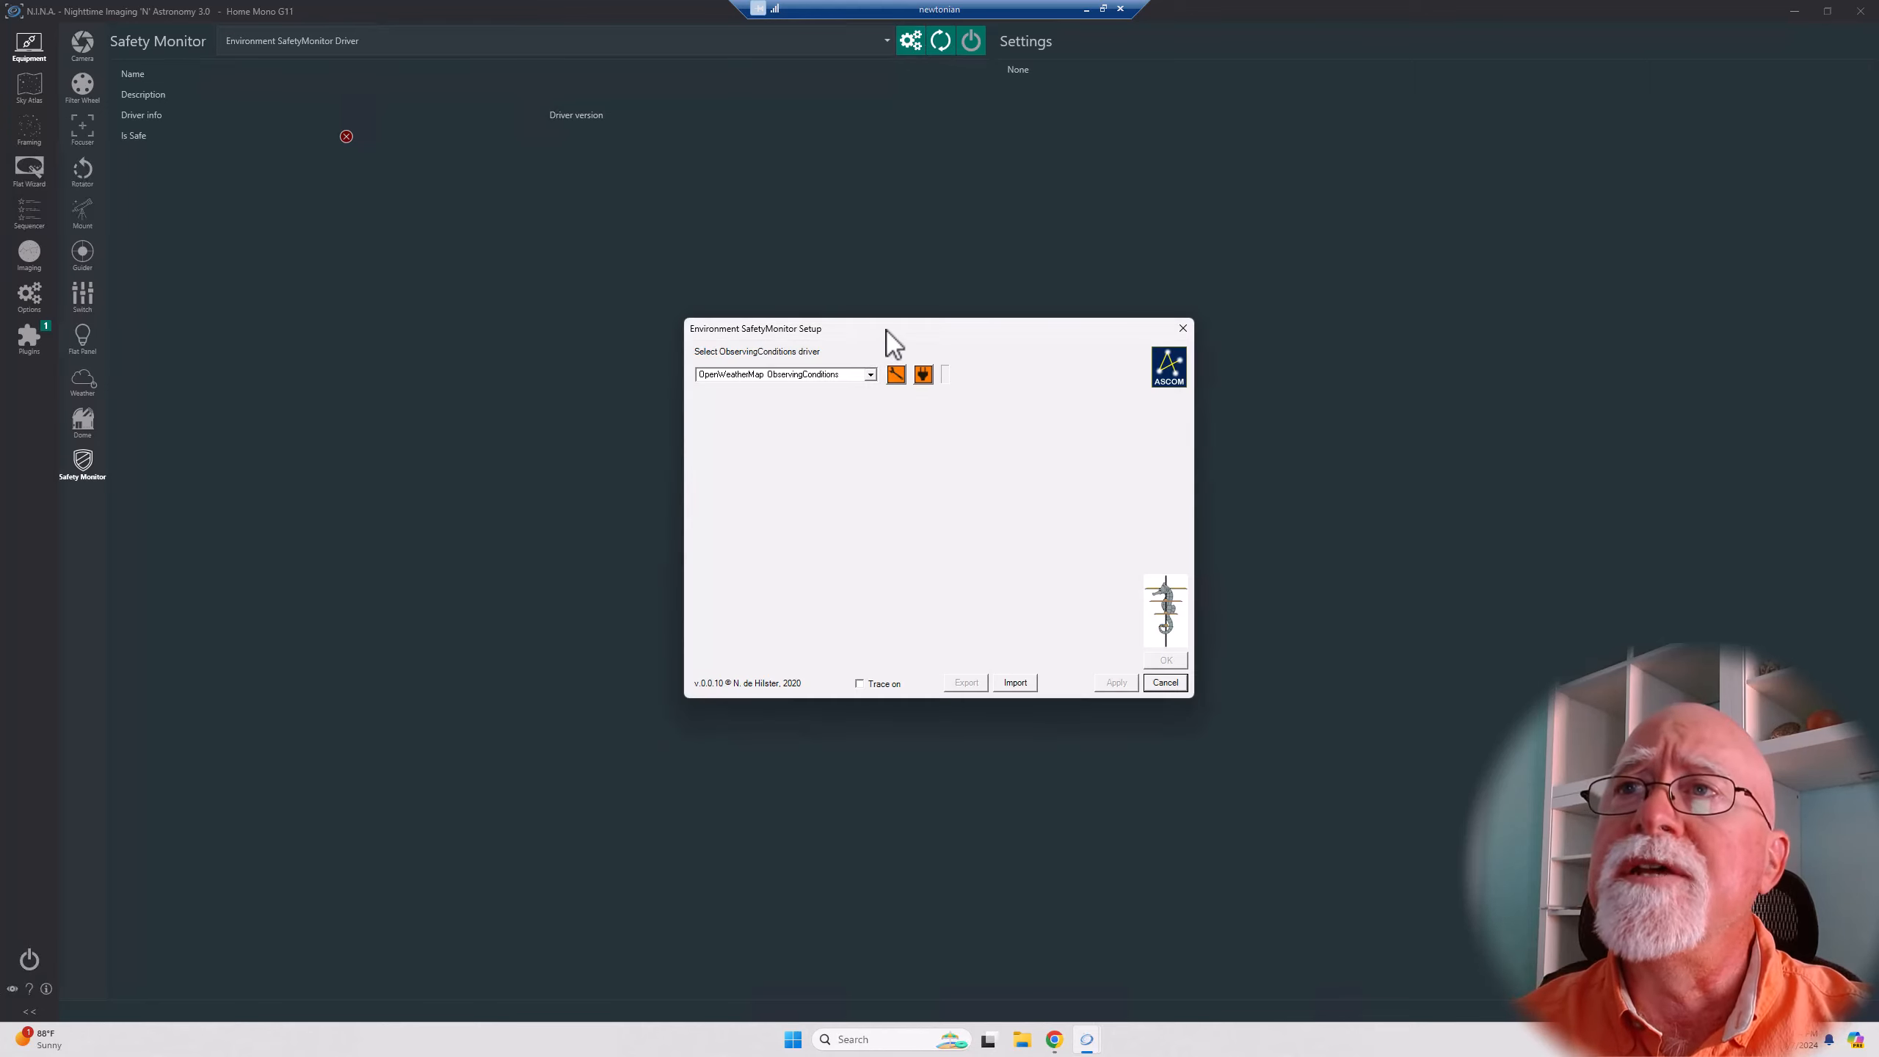
pyautogui.moveTo(887, 331); pyautogui.dragTo(581, 290)
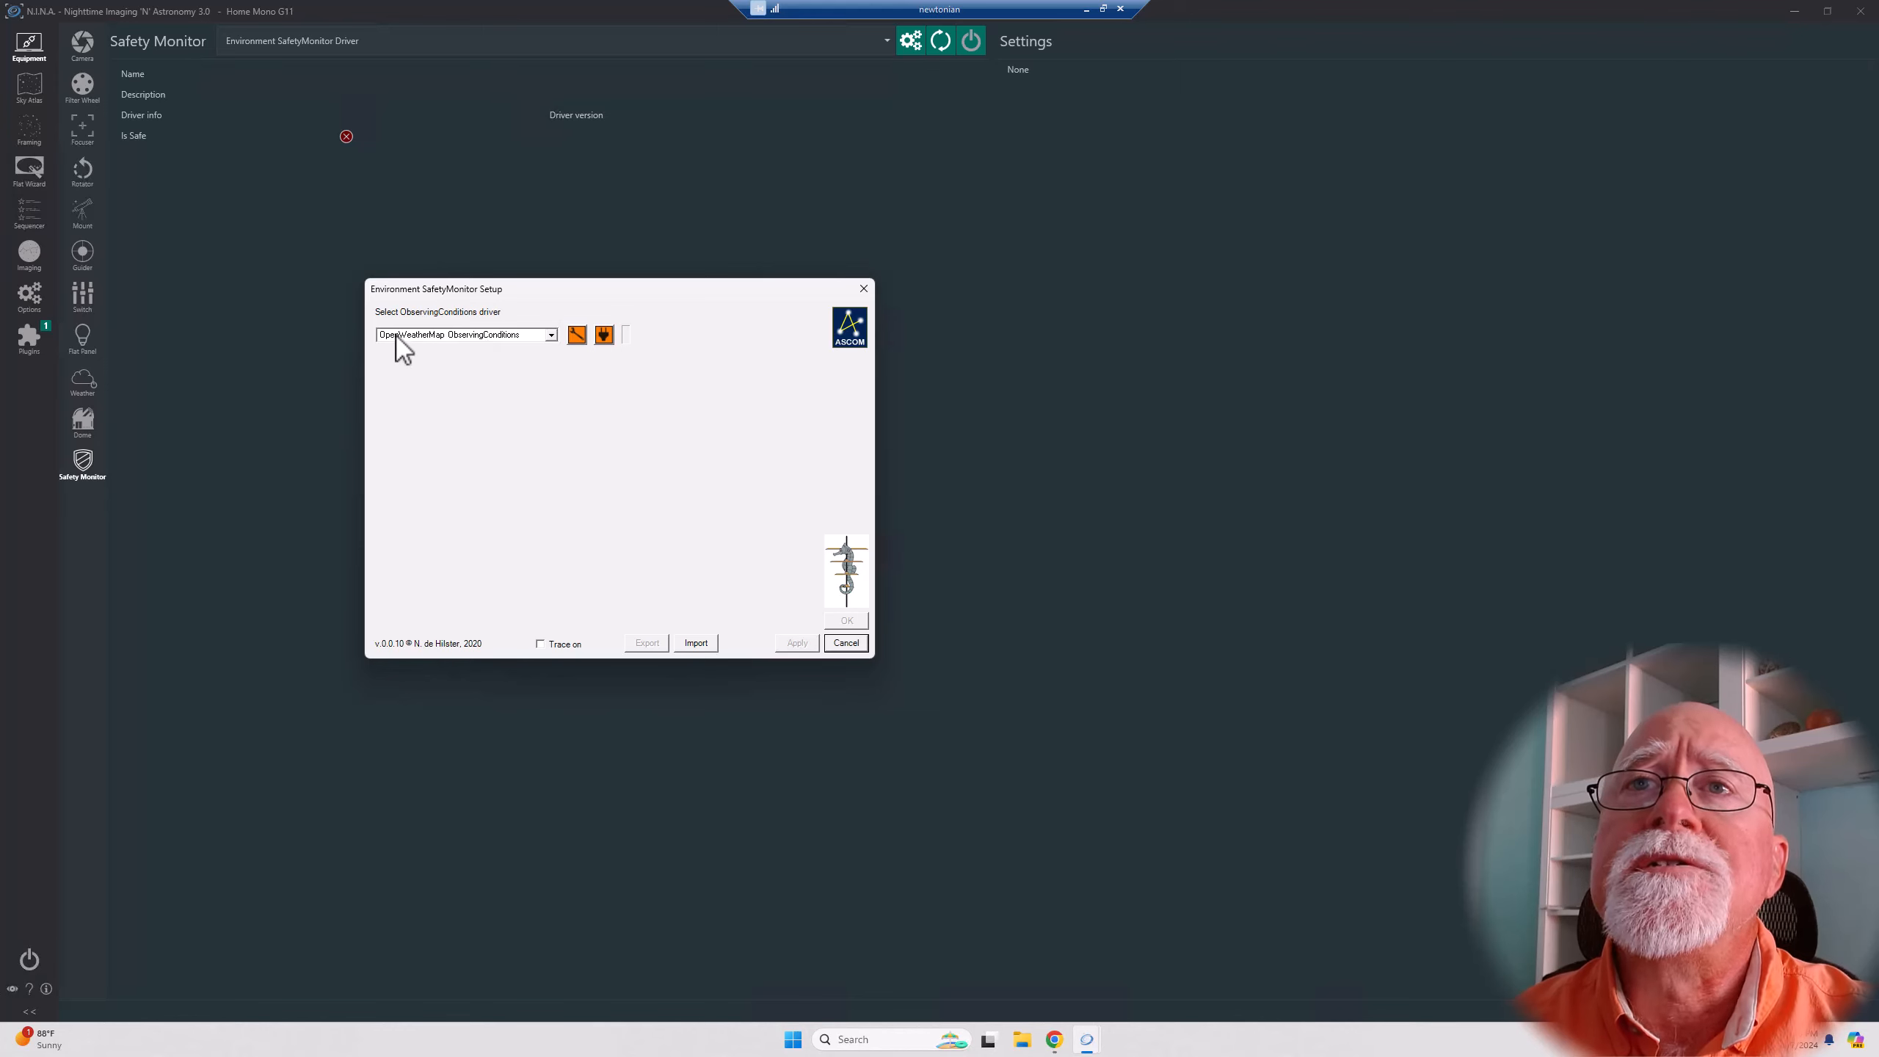
pyautogui.click(551, 338)
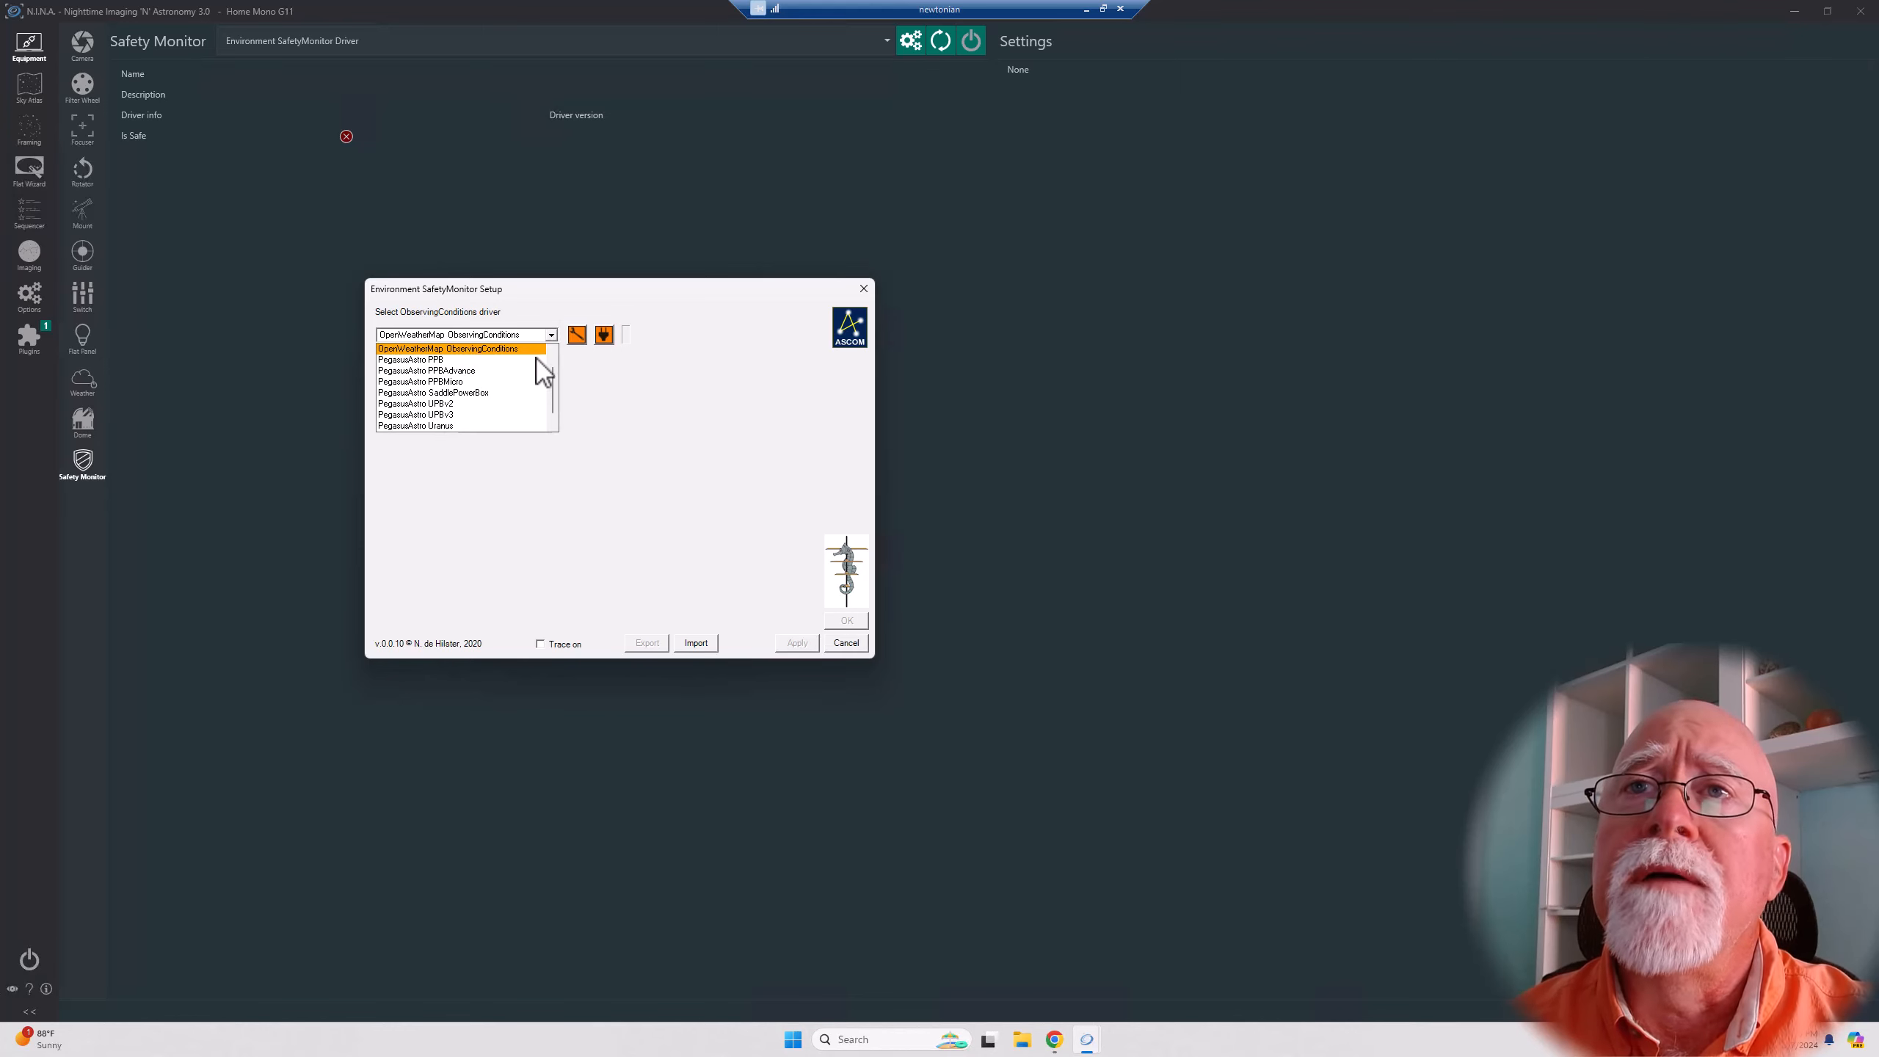
pyautogui.scroll(1, 502, 379)
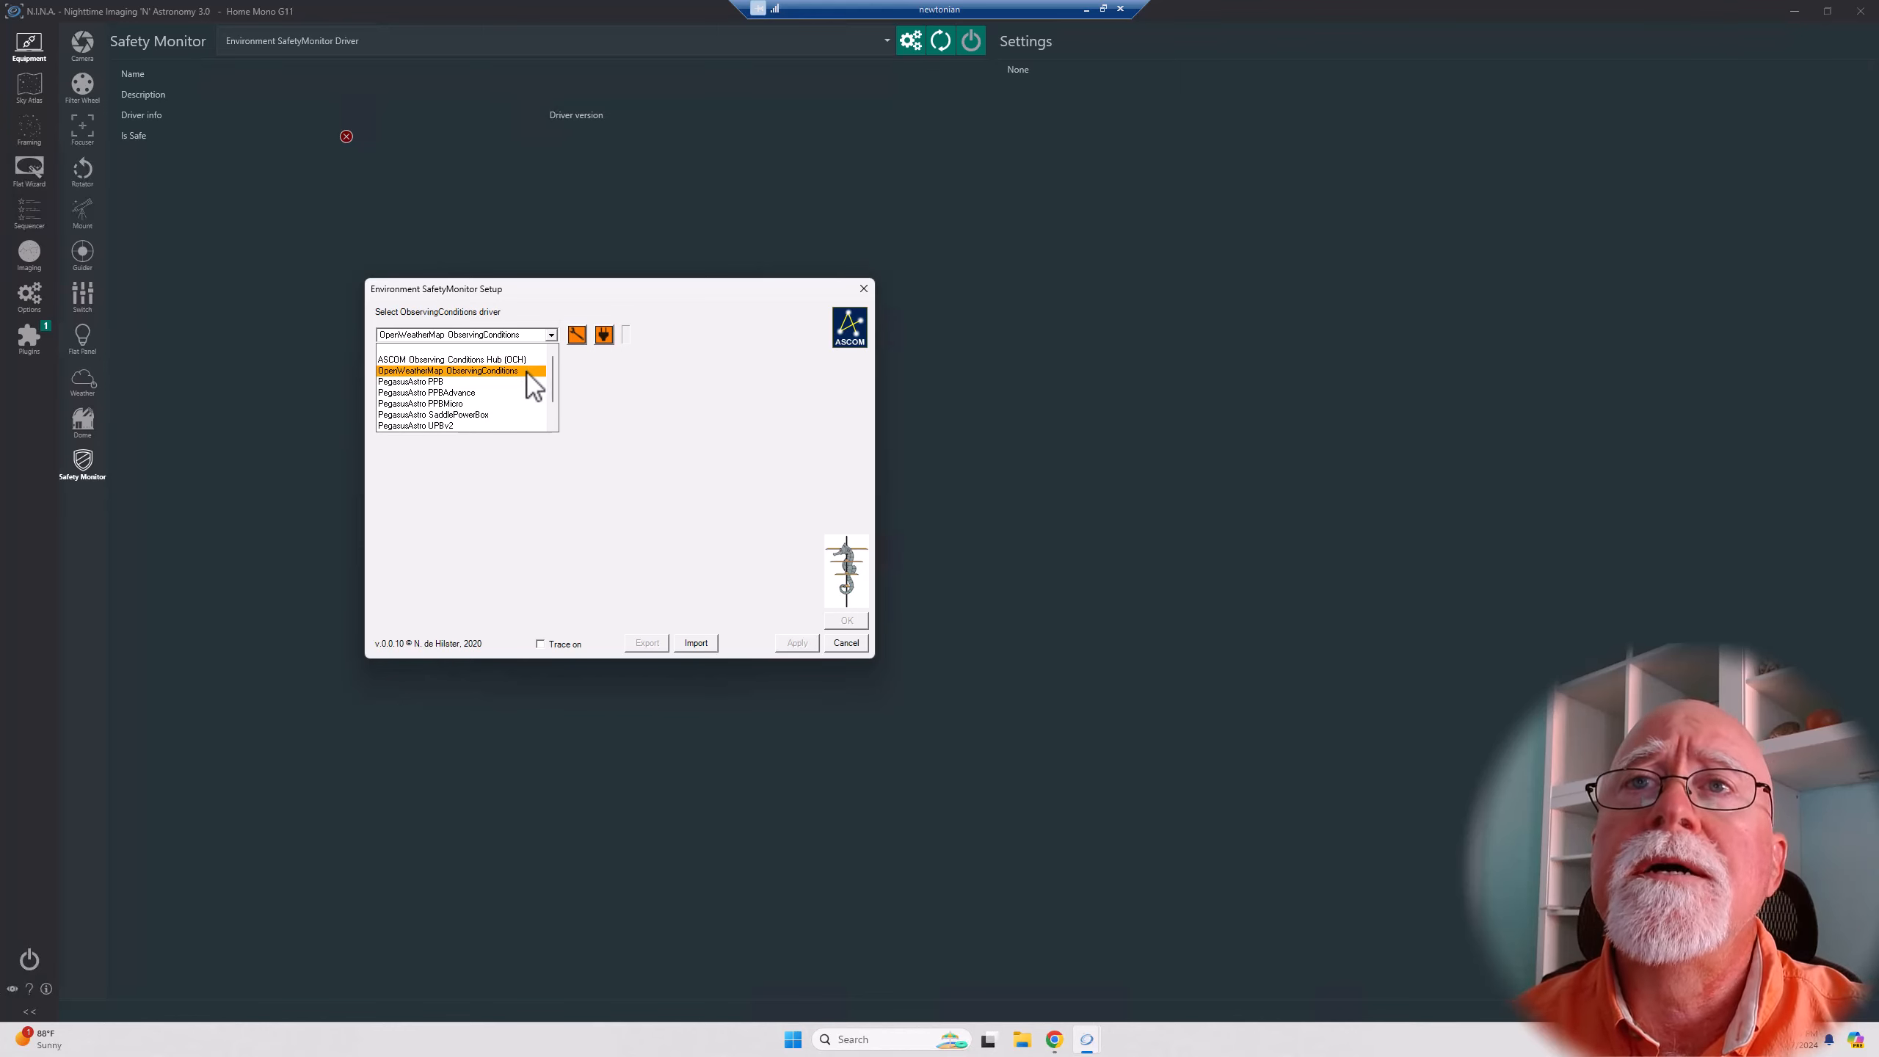
pyautogui.scroll(-1, 515, 385)
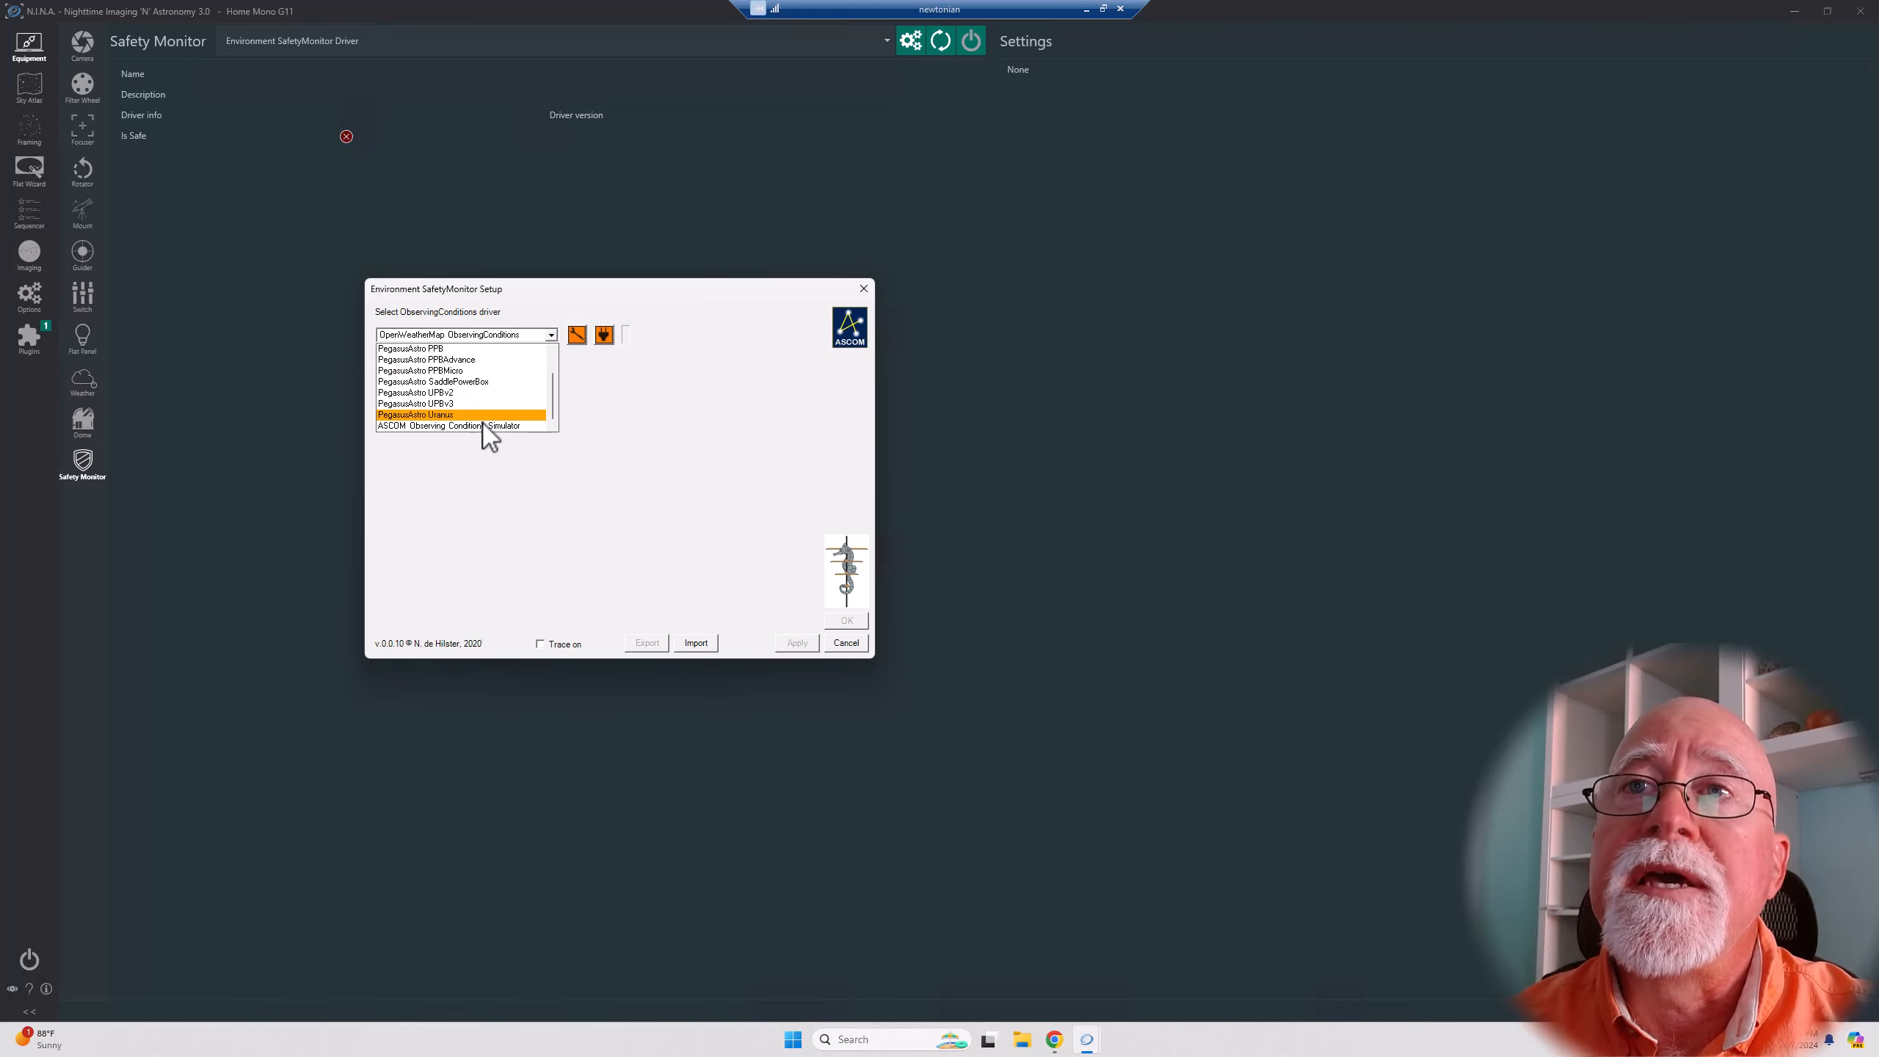
pyautogui.scroll(1, 474, 414)
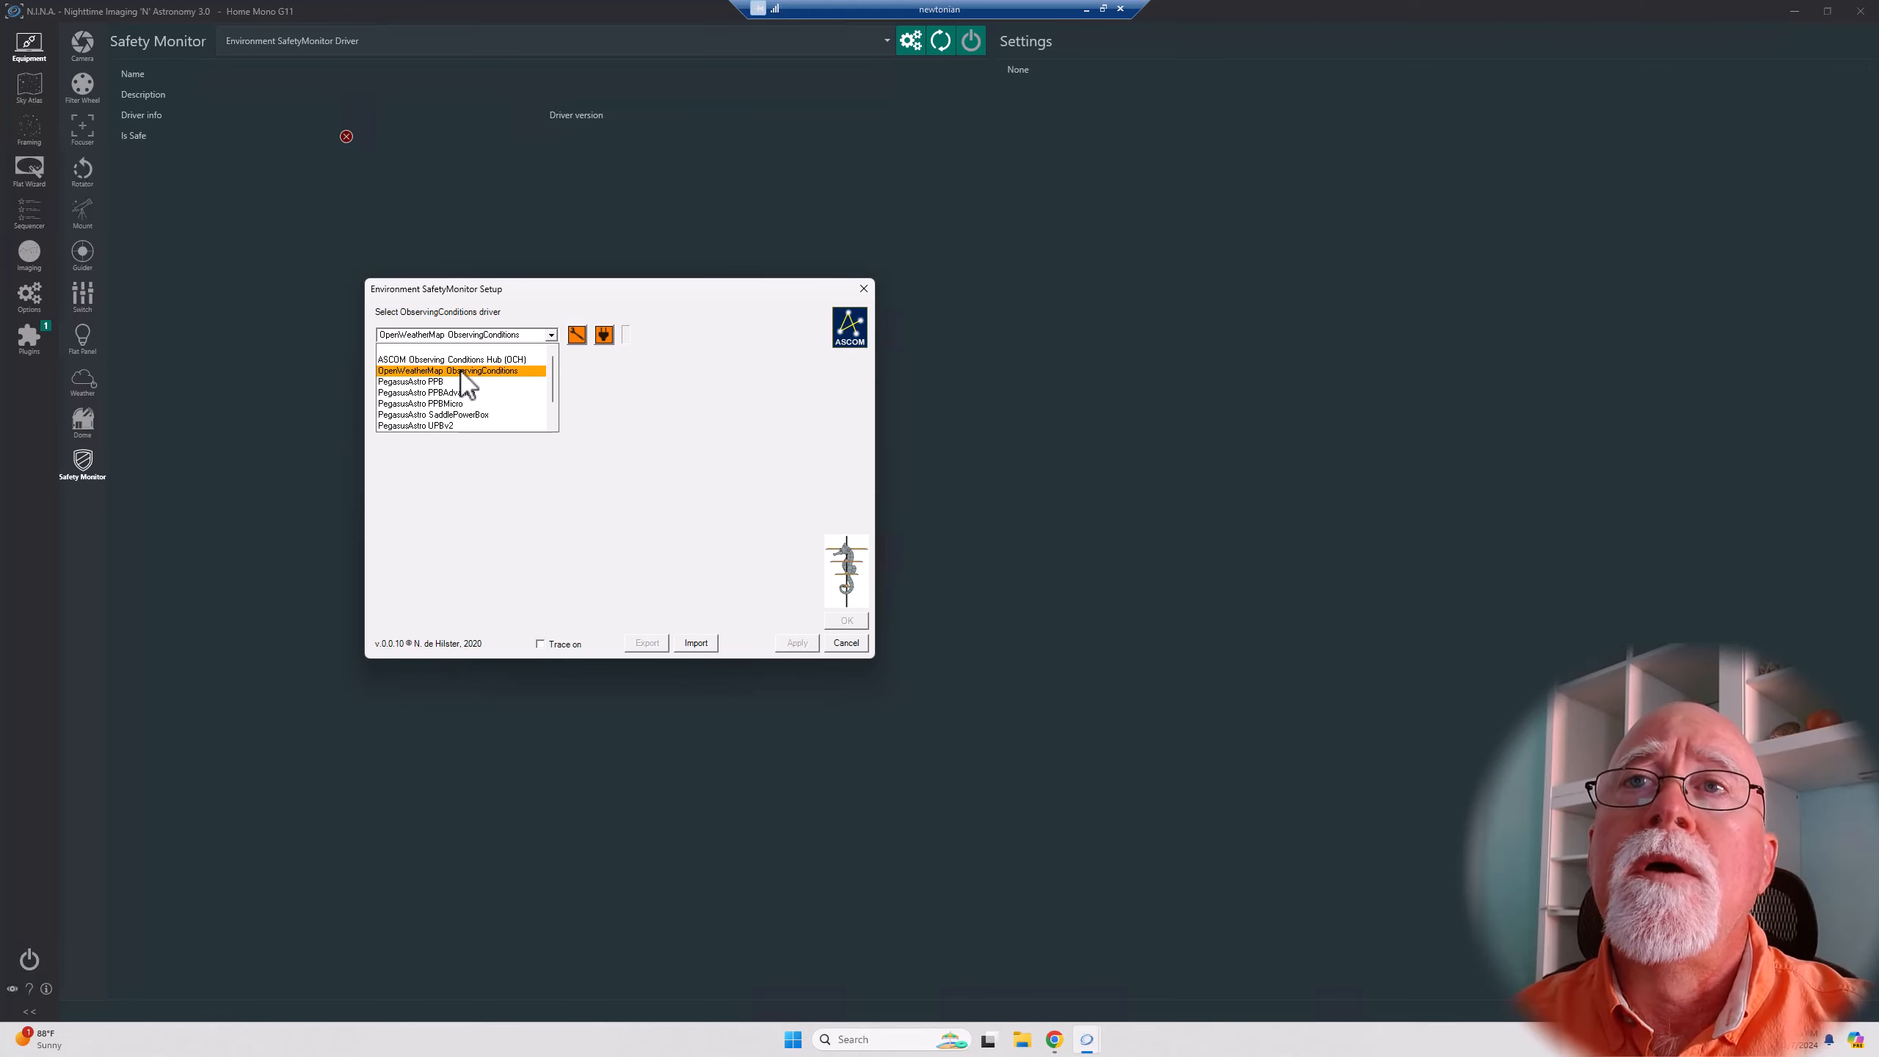
pyautogui.click(461, 371)
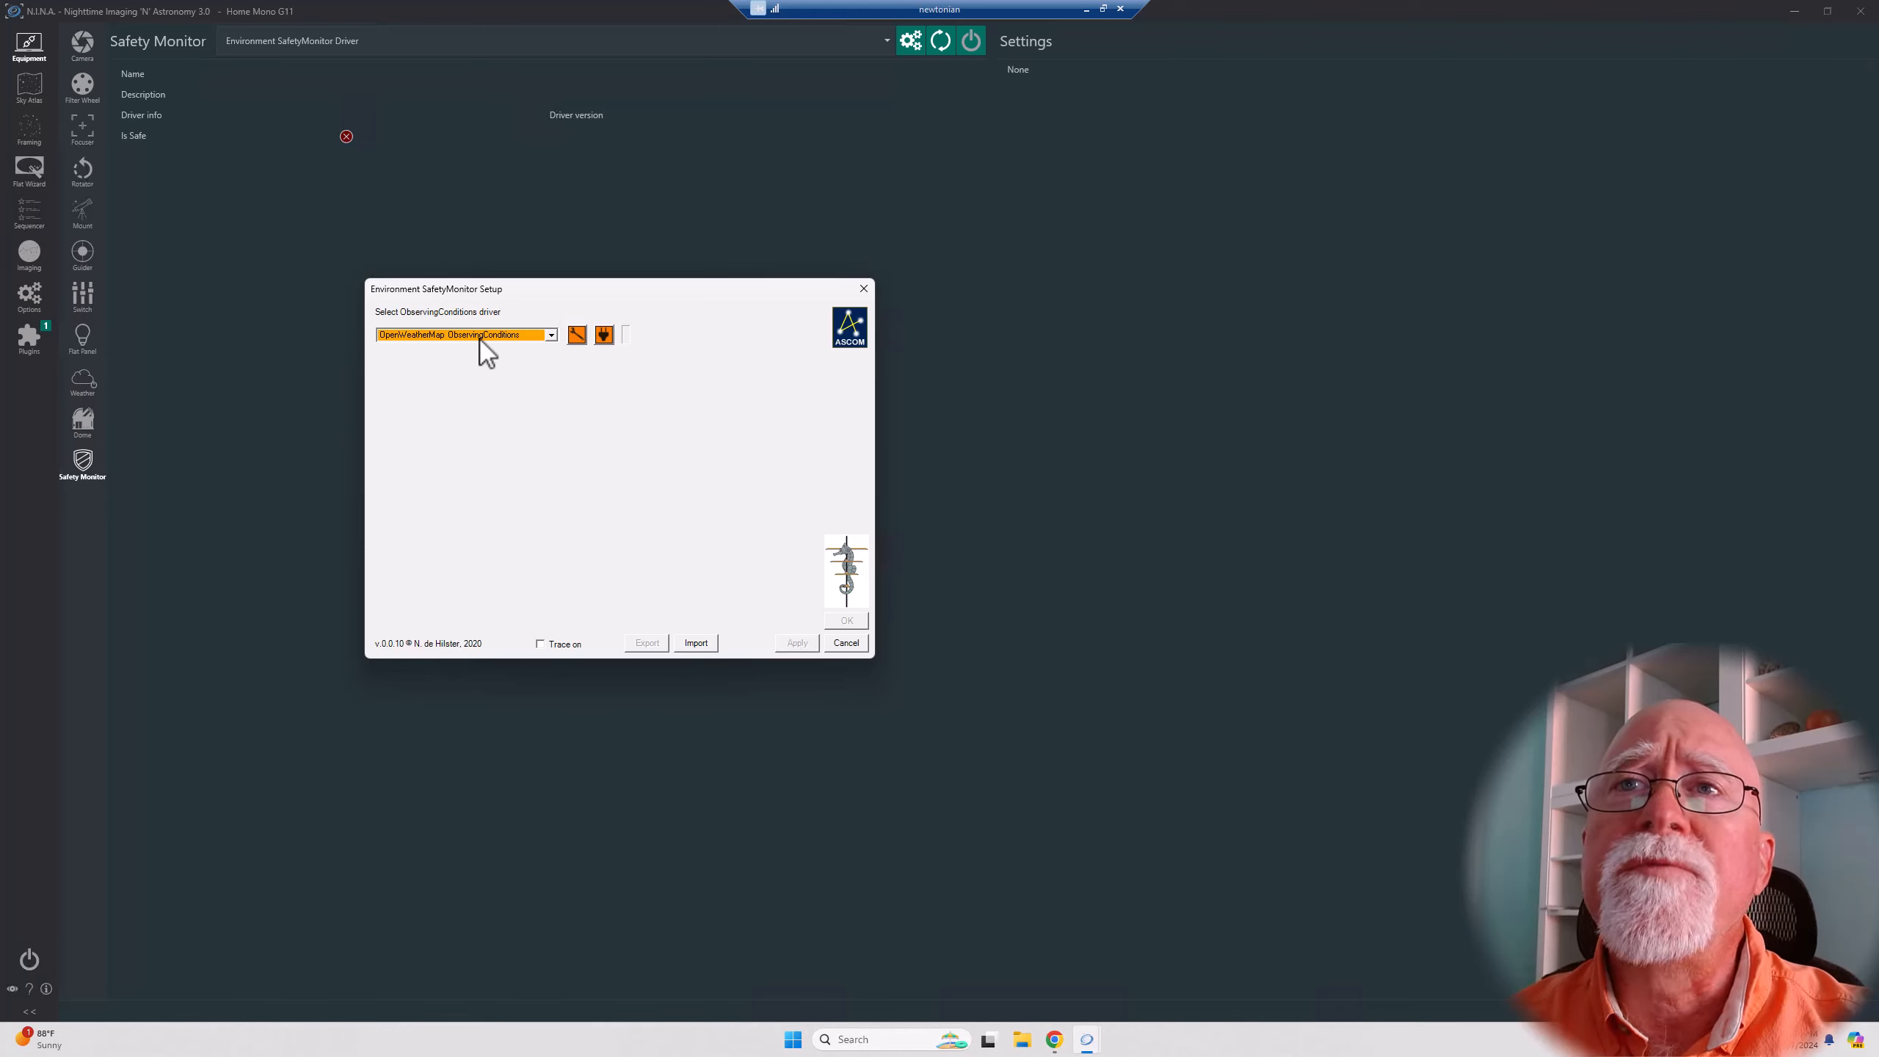
# Open the OpenWeatherMap driver setup, look up the city Phoenix and select the site at latitude 33° 27', longitude -112° 04'.
pyautogui.click(577, 336)
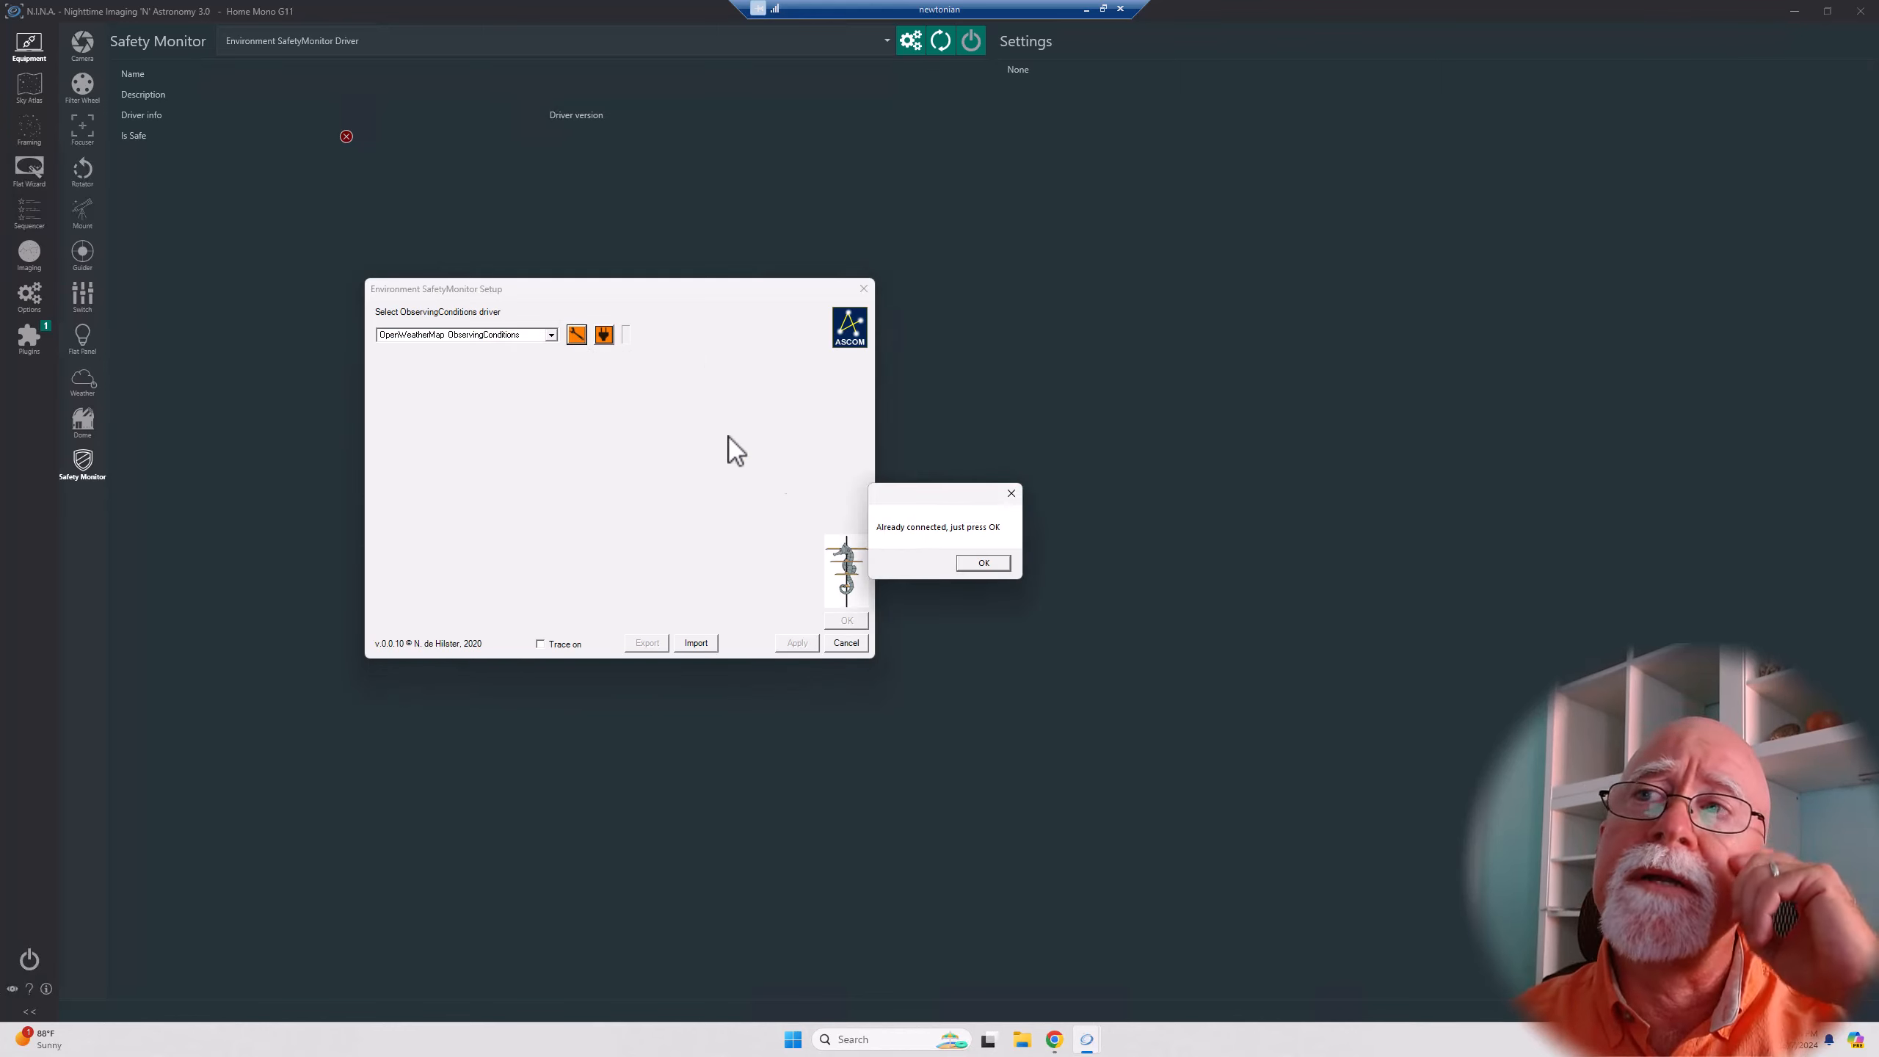
pyautogui.click(982, 563)
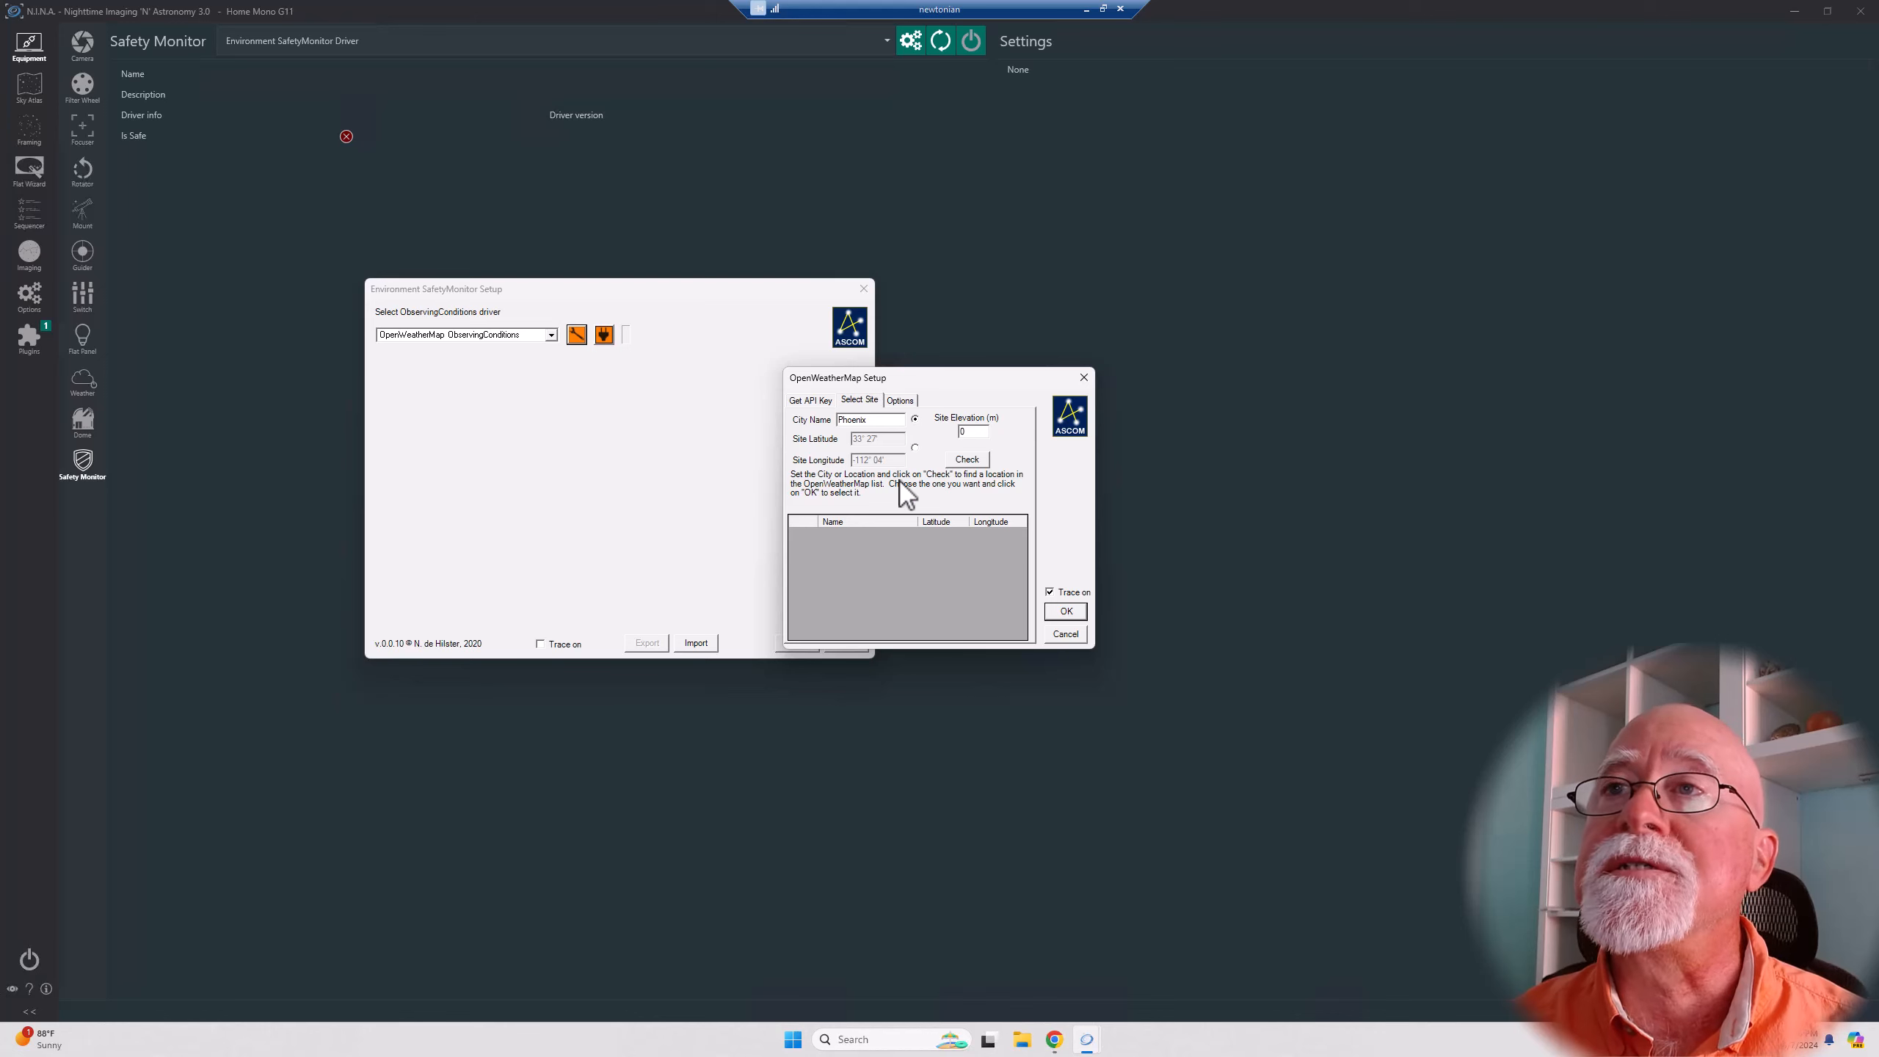
pyautogui.moveTo(869, 382); pyautogui.dragTo(750, 459)
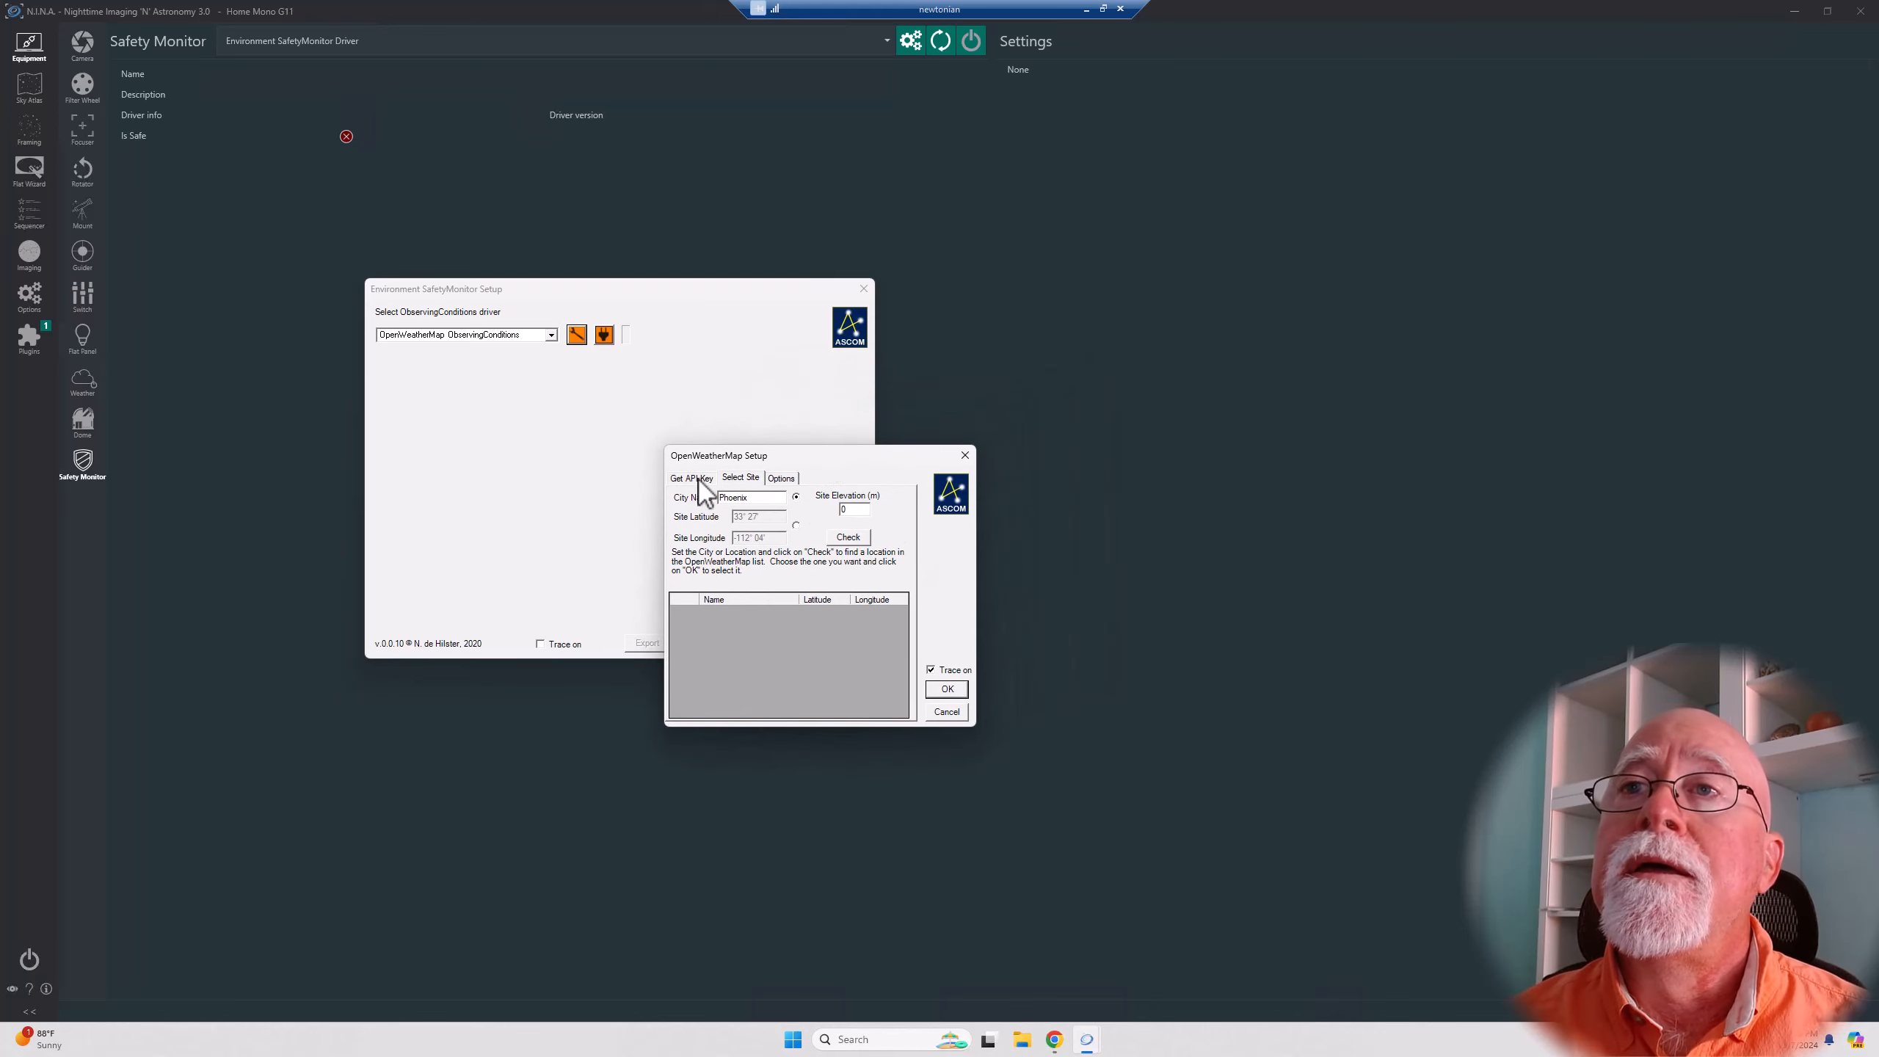
pyautogui.click(698, 478)
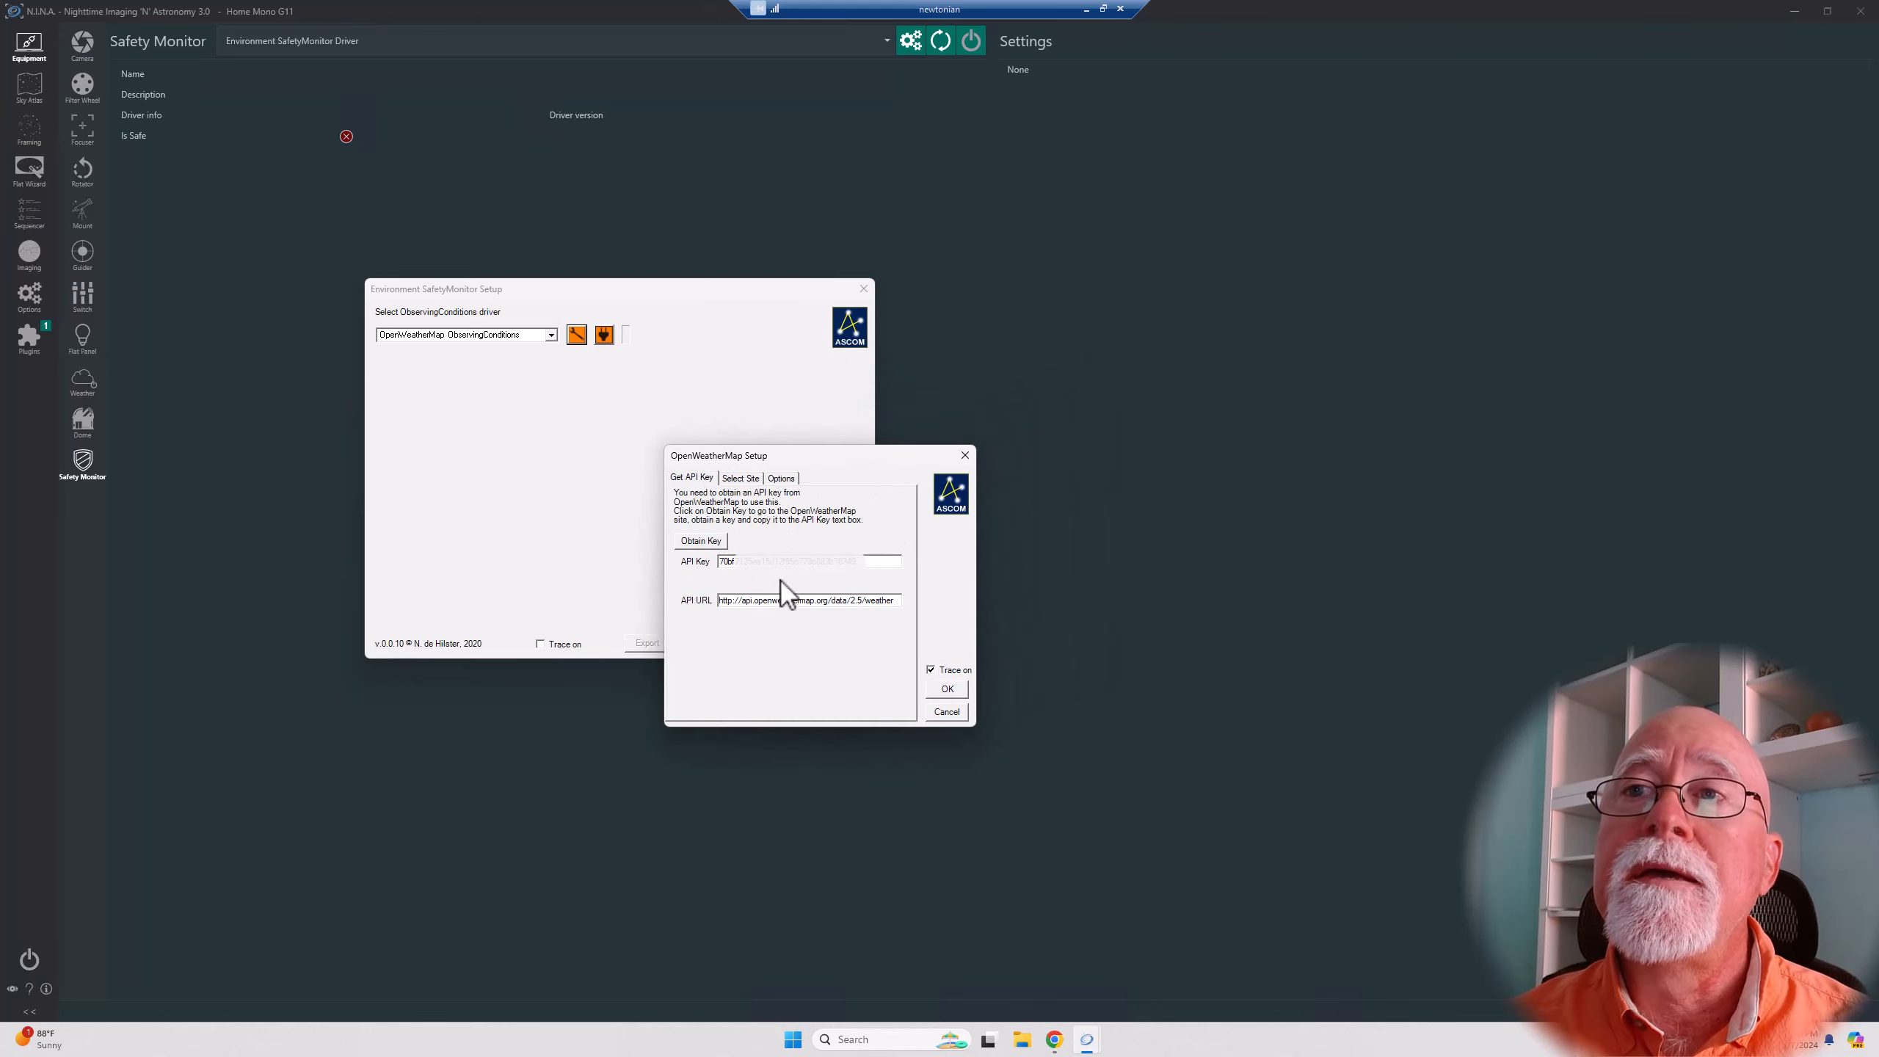
pyautogui.click(750, 479)
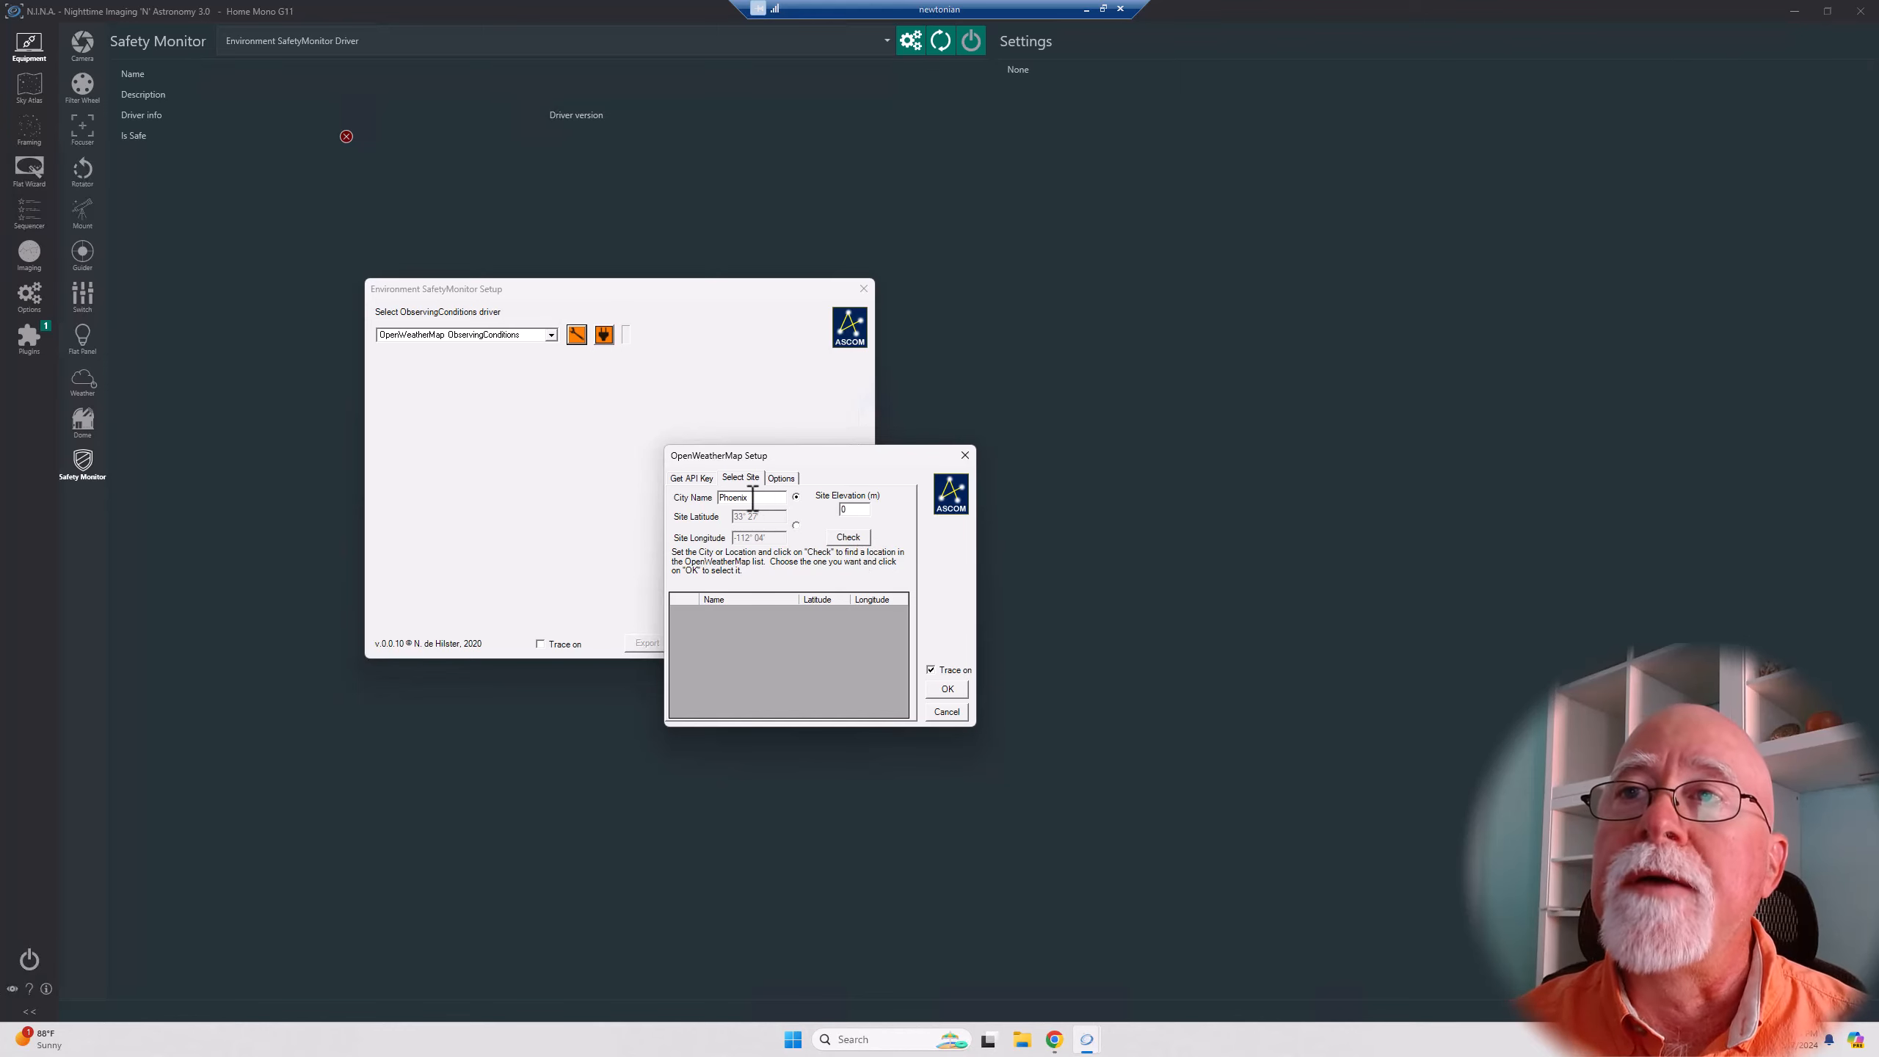
pyautogui.click(850, 539)
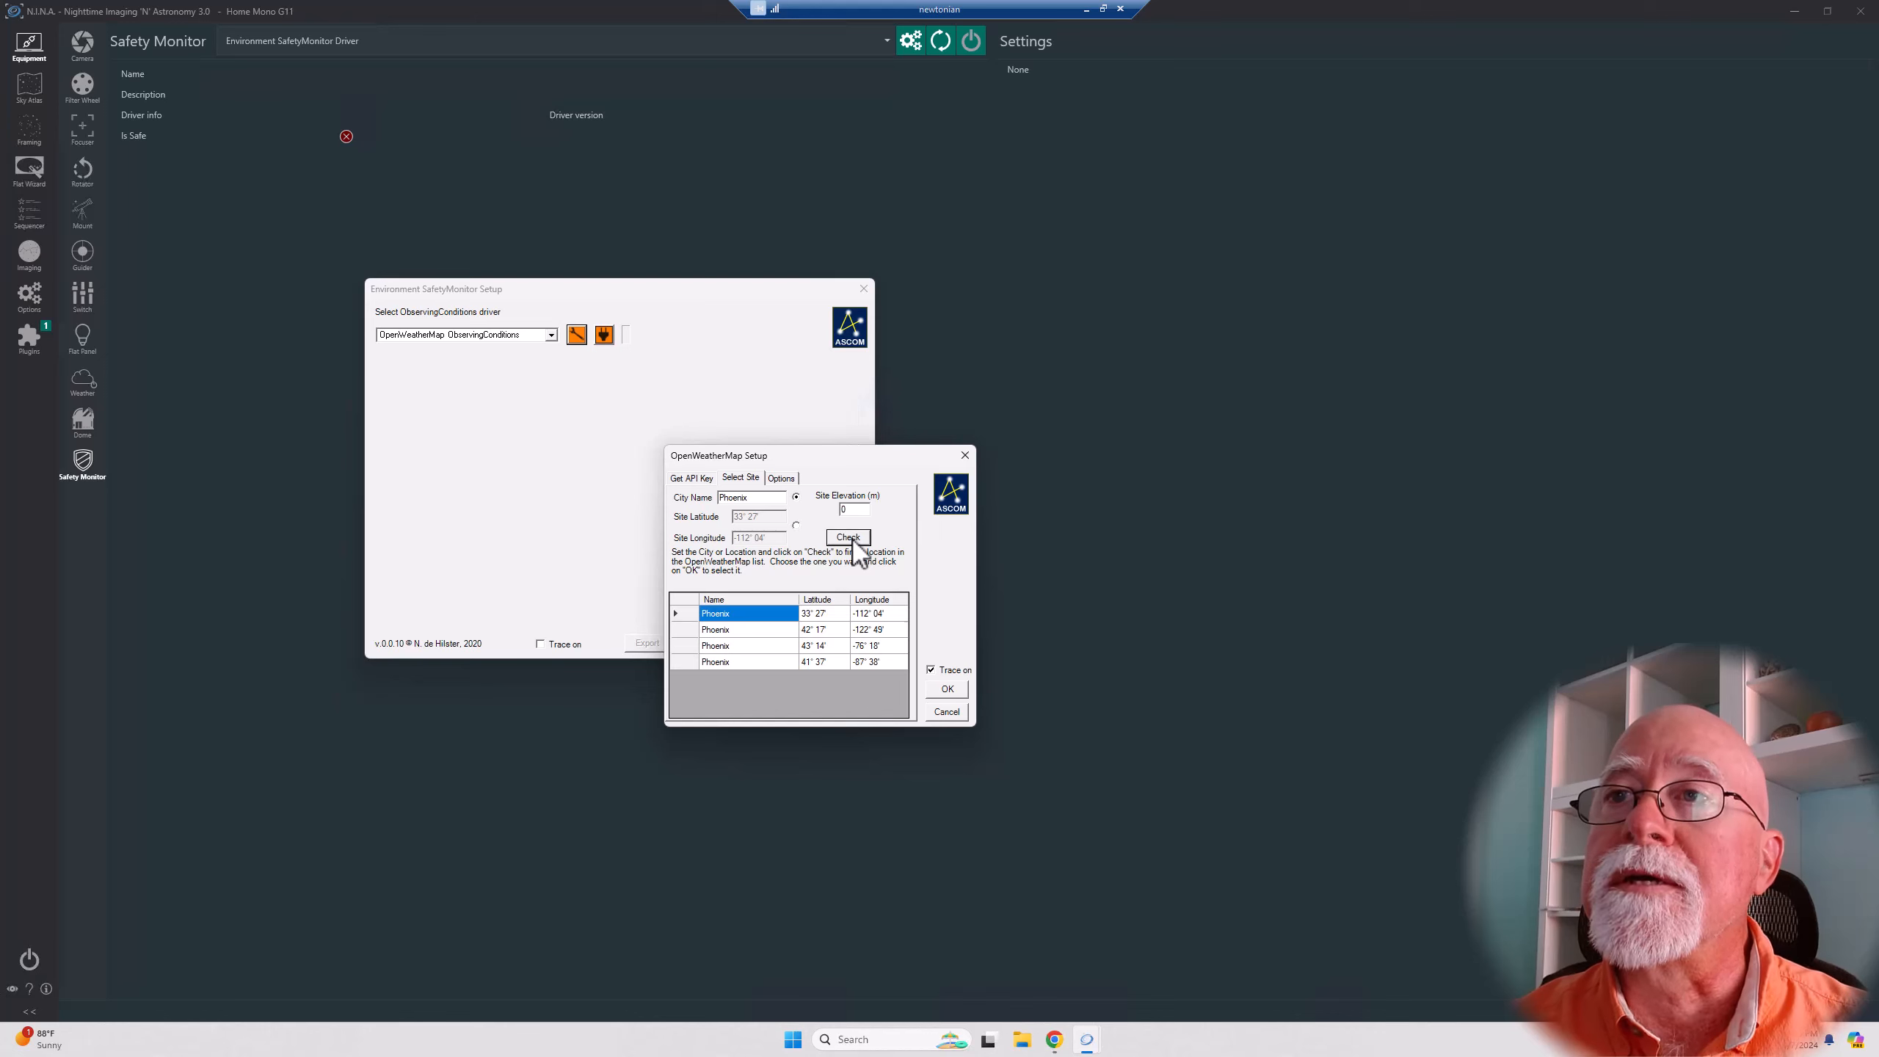
pyautogui.click(681, 616)
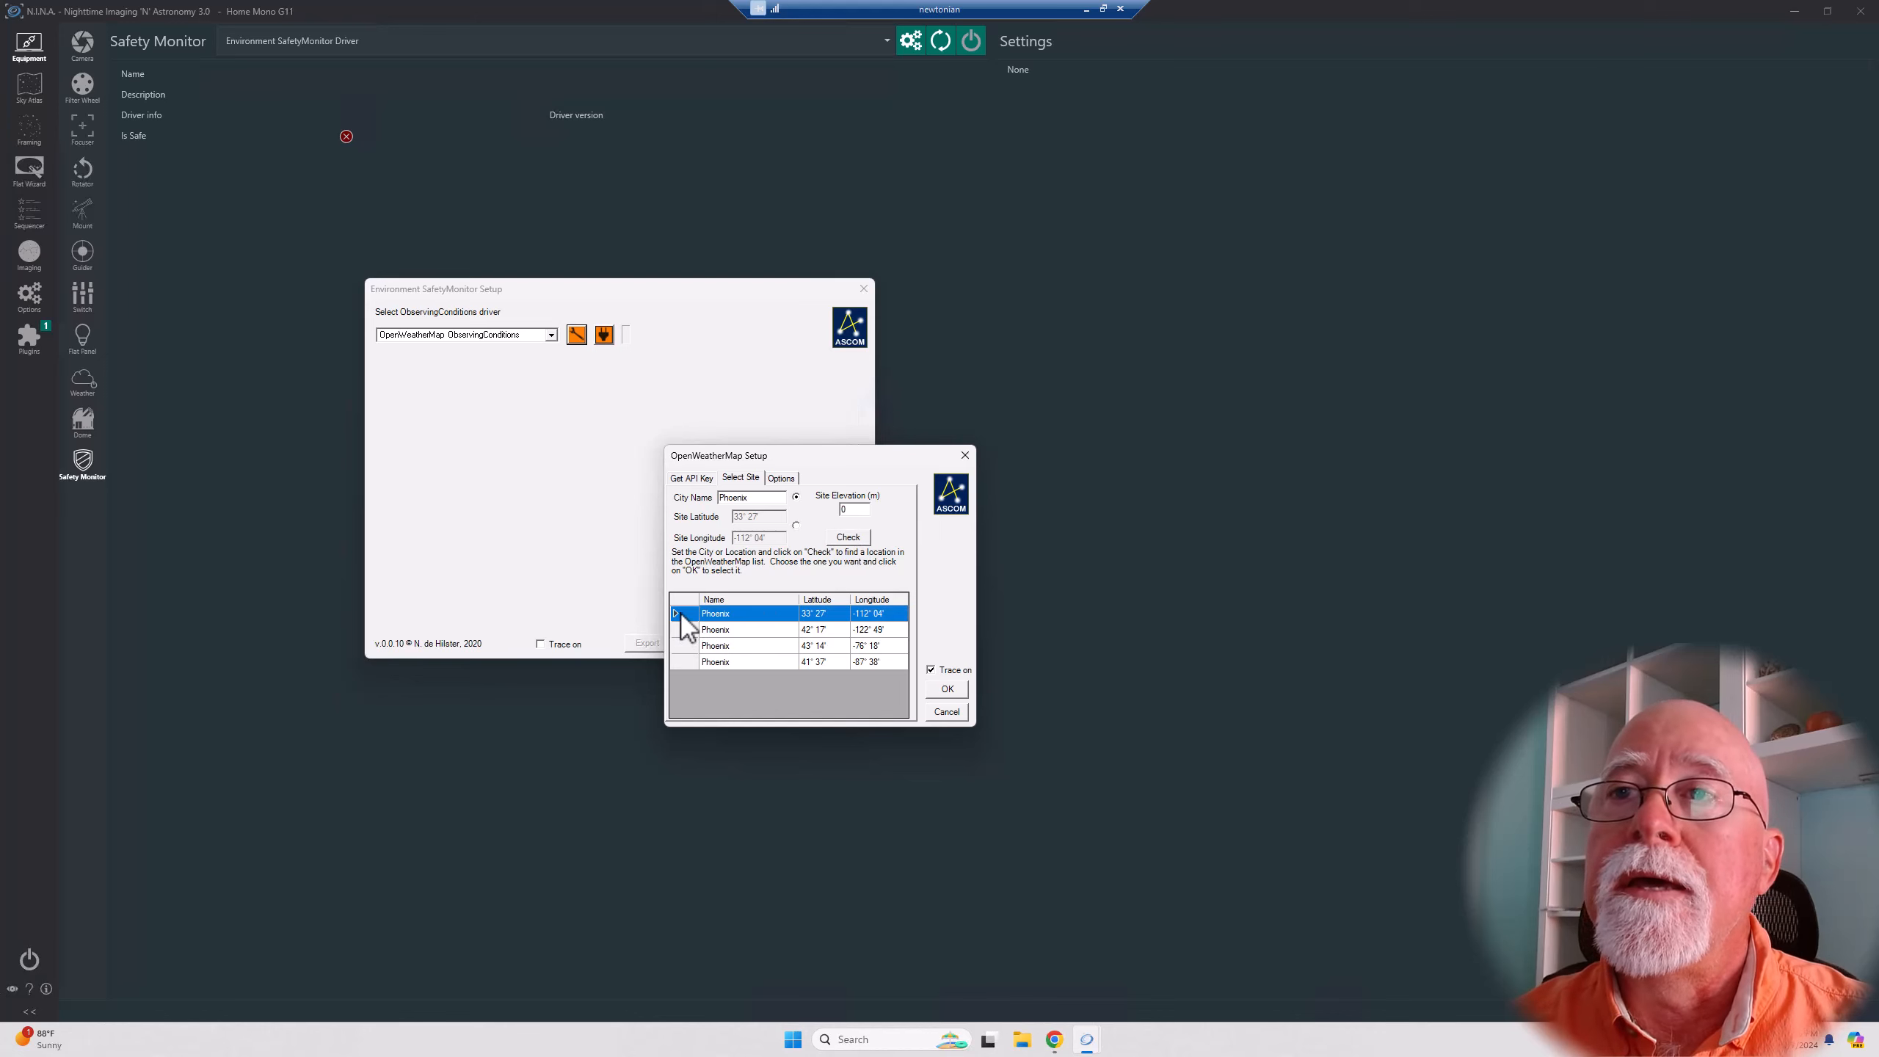
pyautogui.click(947, 689)
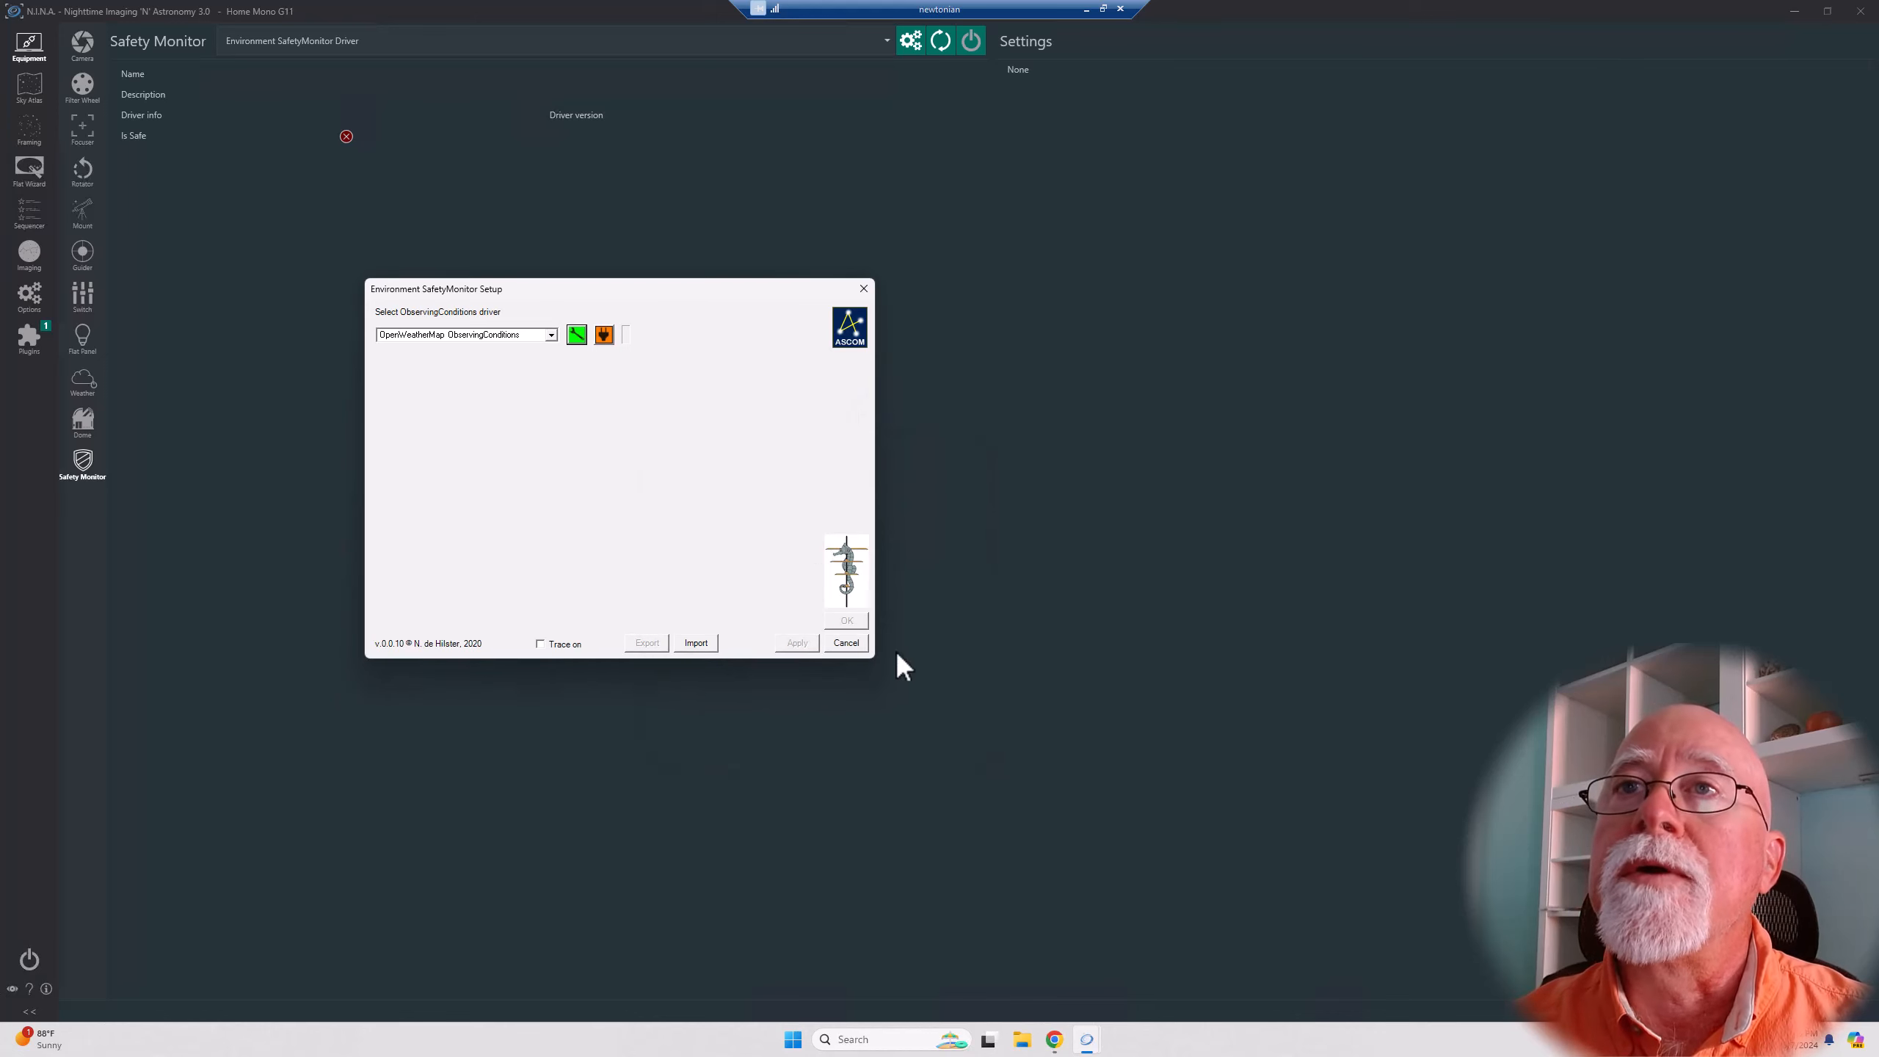
# Connect the OpenWeatherMap ObservingConditions driver and choose Cloud Cover as the first safe-condition limit.
pyautogui.click(603, 336)
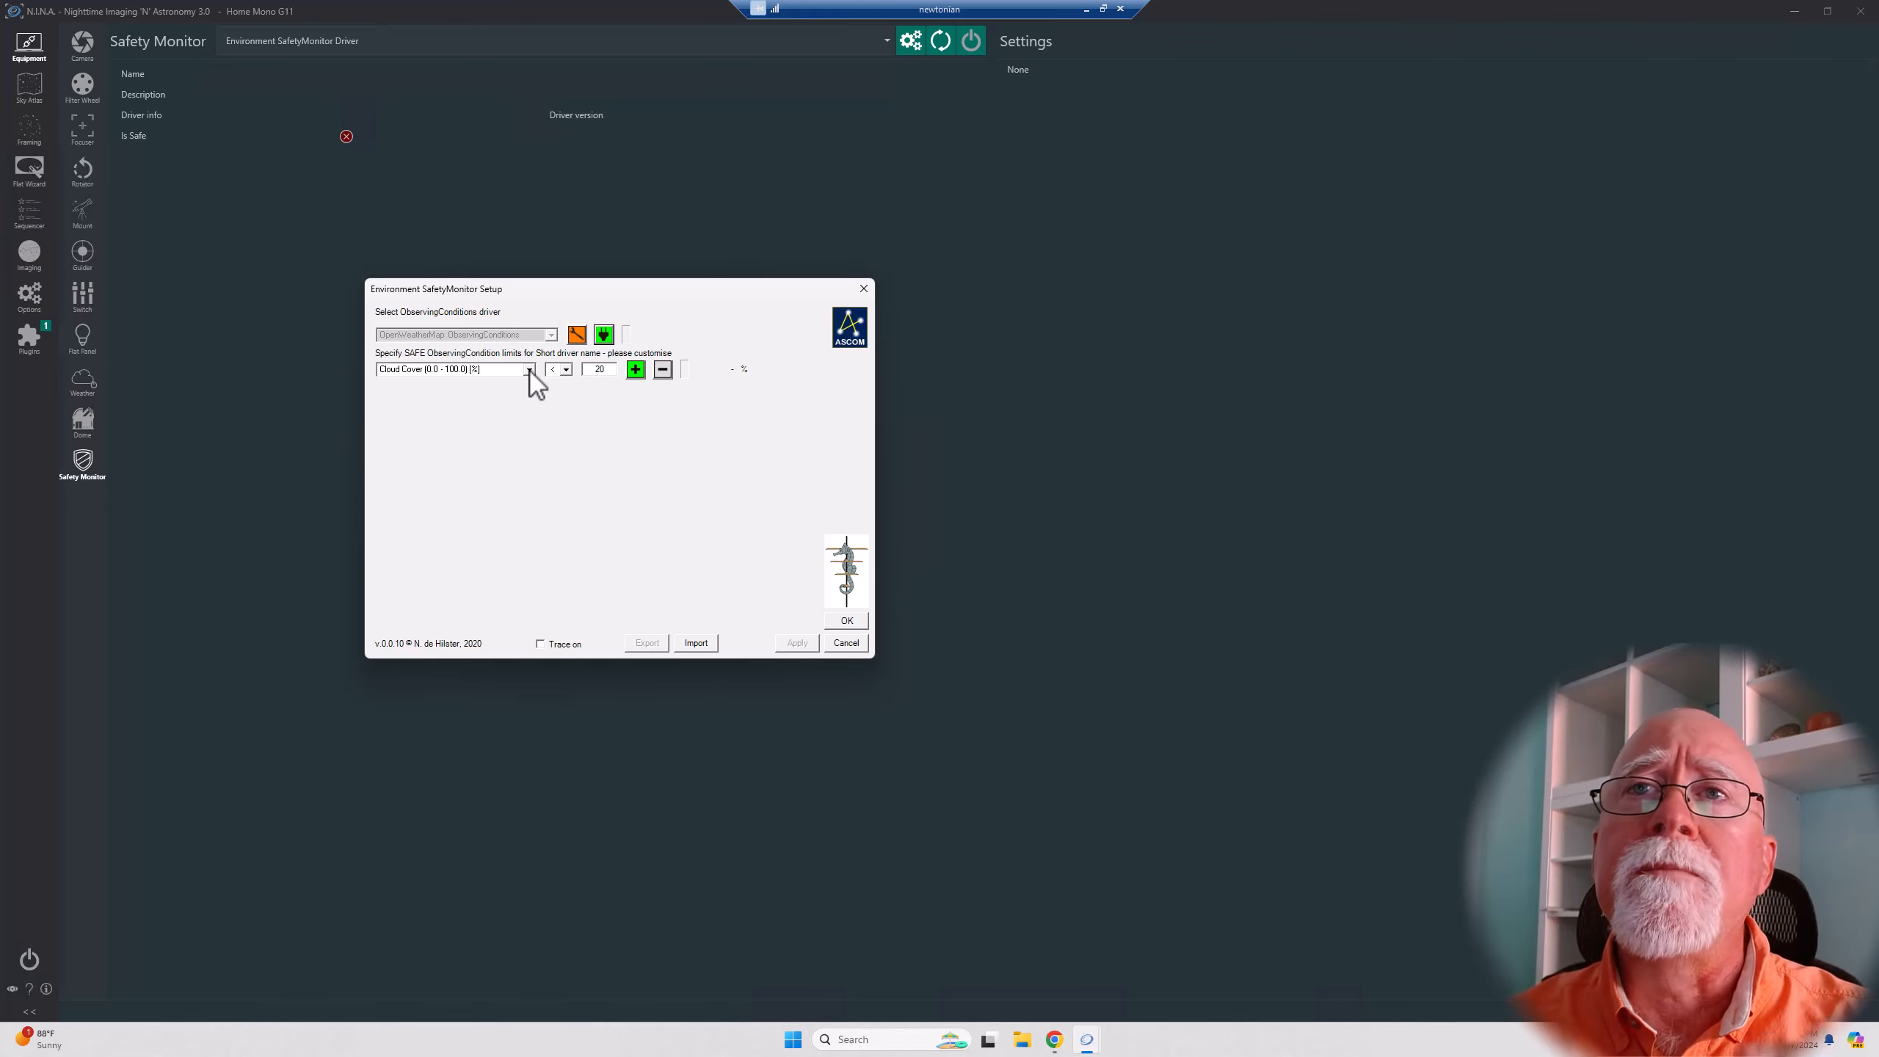
pyautogui.click(530, 370)
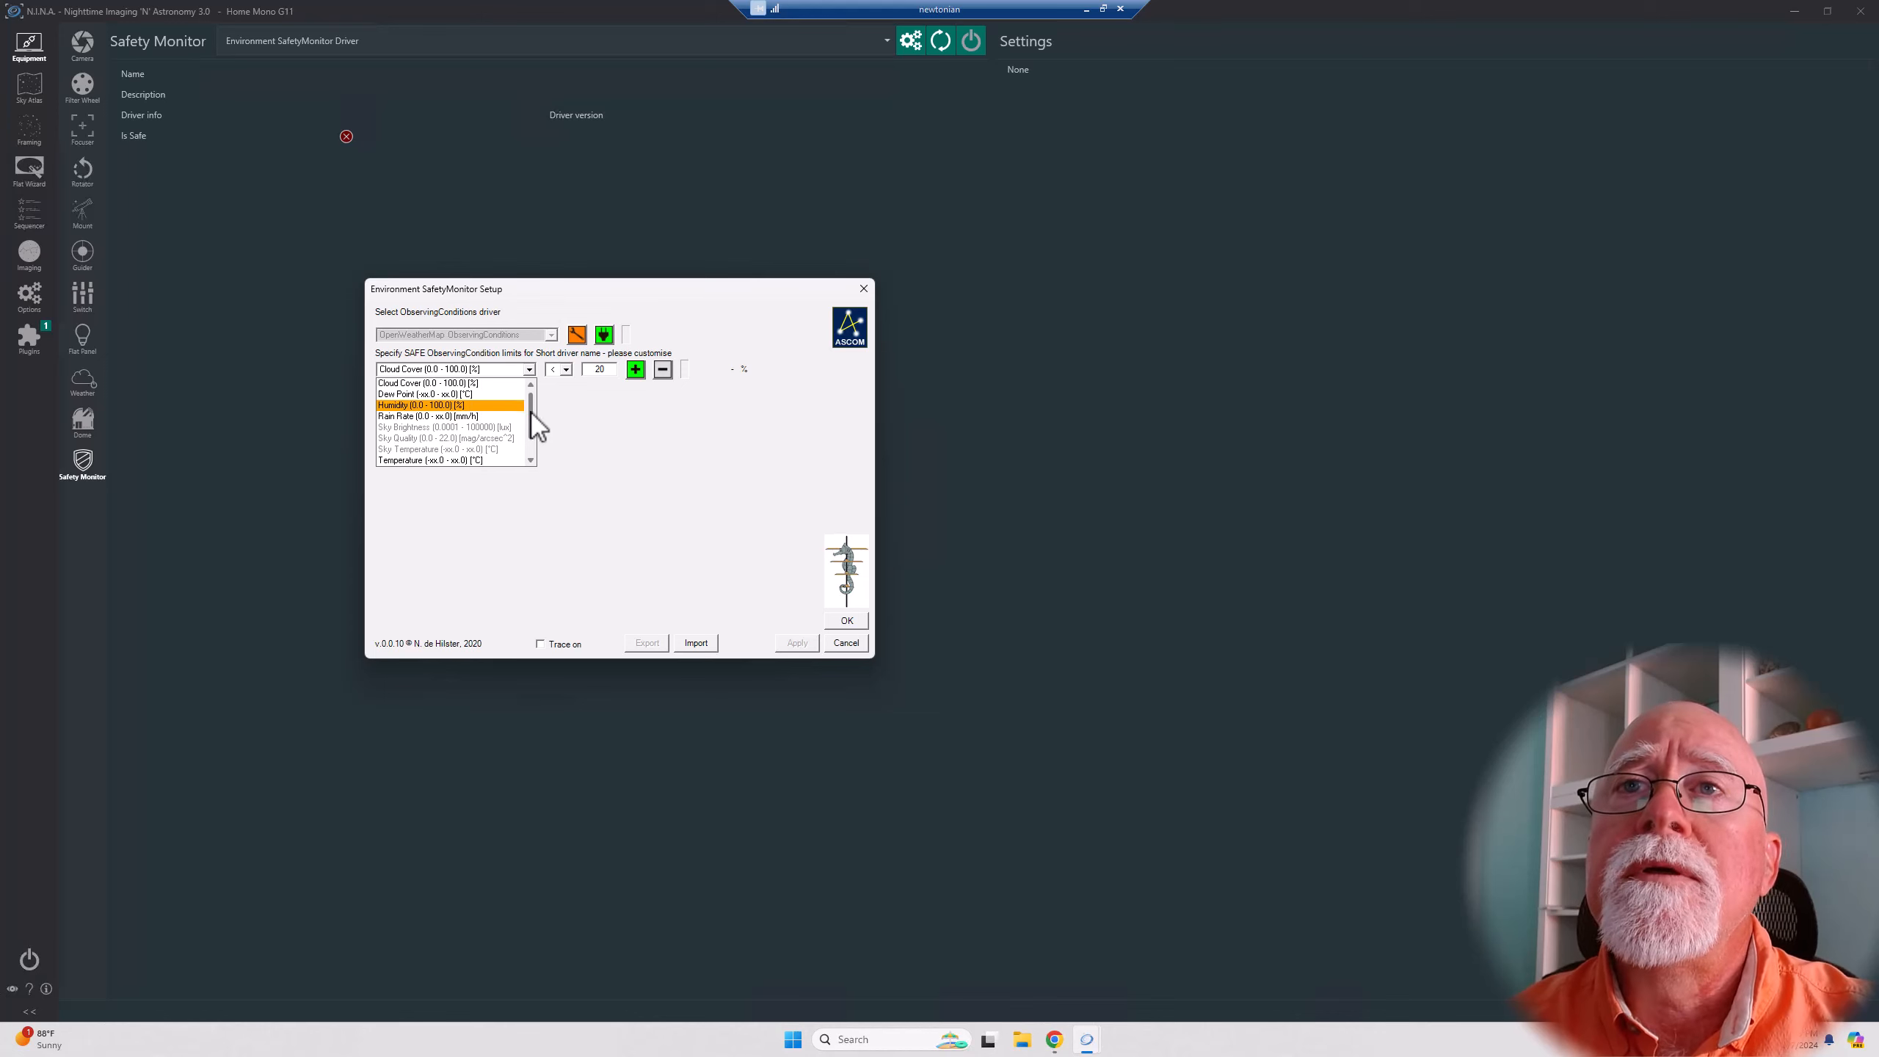
pyautogui.moveTo(530, 408); pyautogui.dragTo(531, 421)
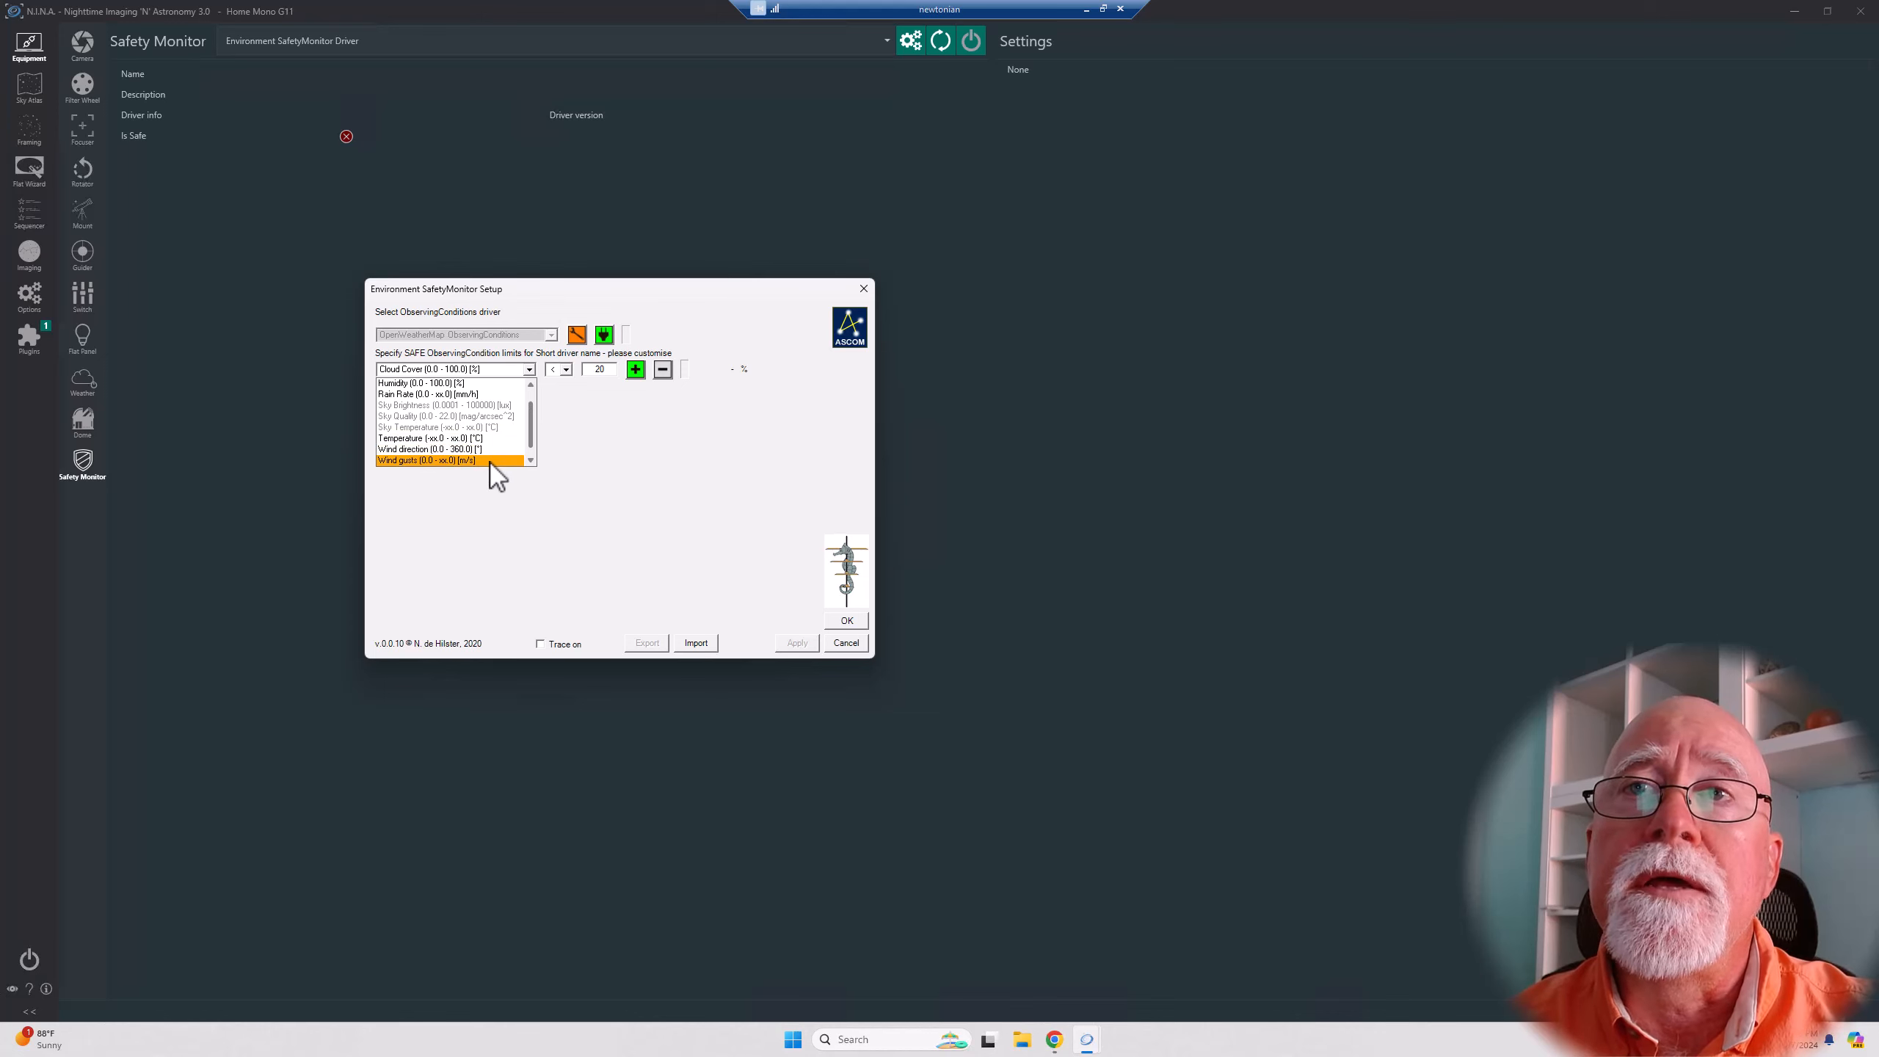
pyautogui.scroll(1, 502, 440)
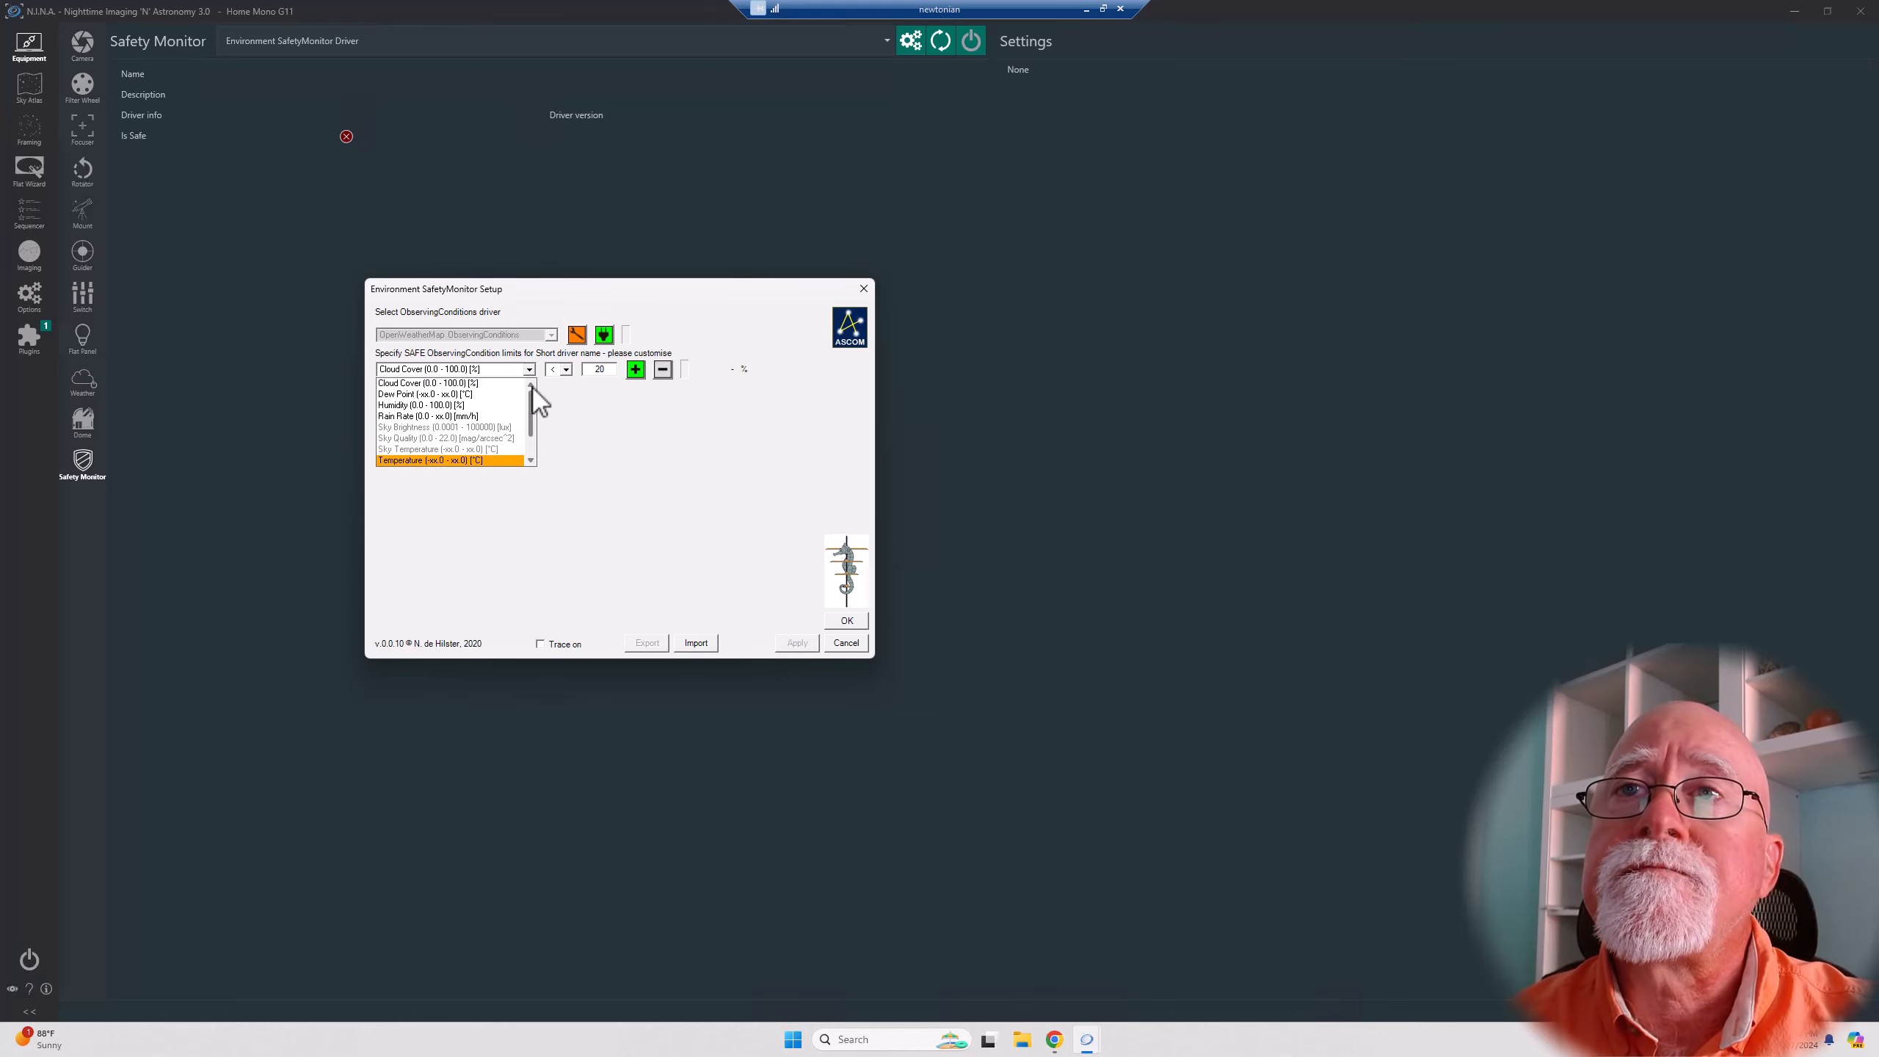
pyautogui.click(427, 383)
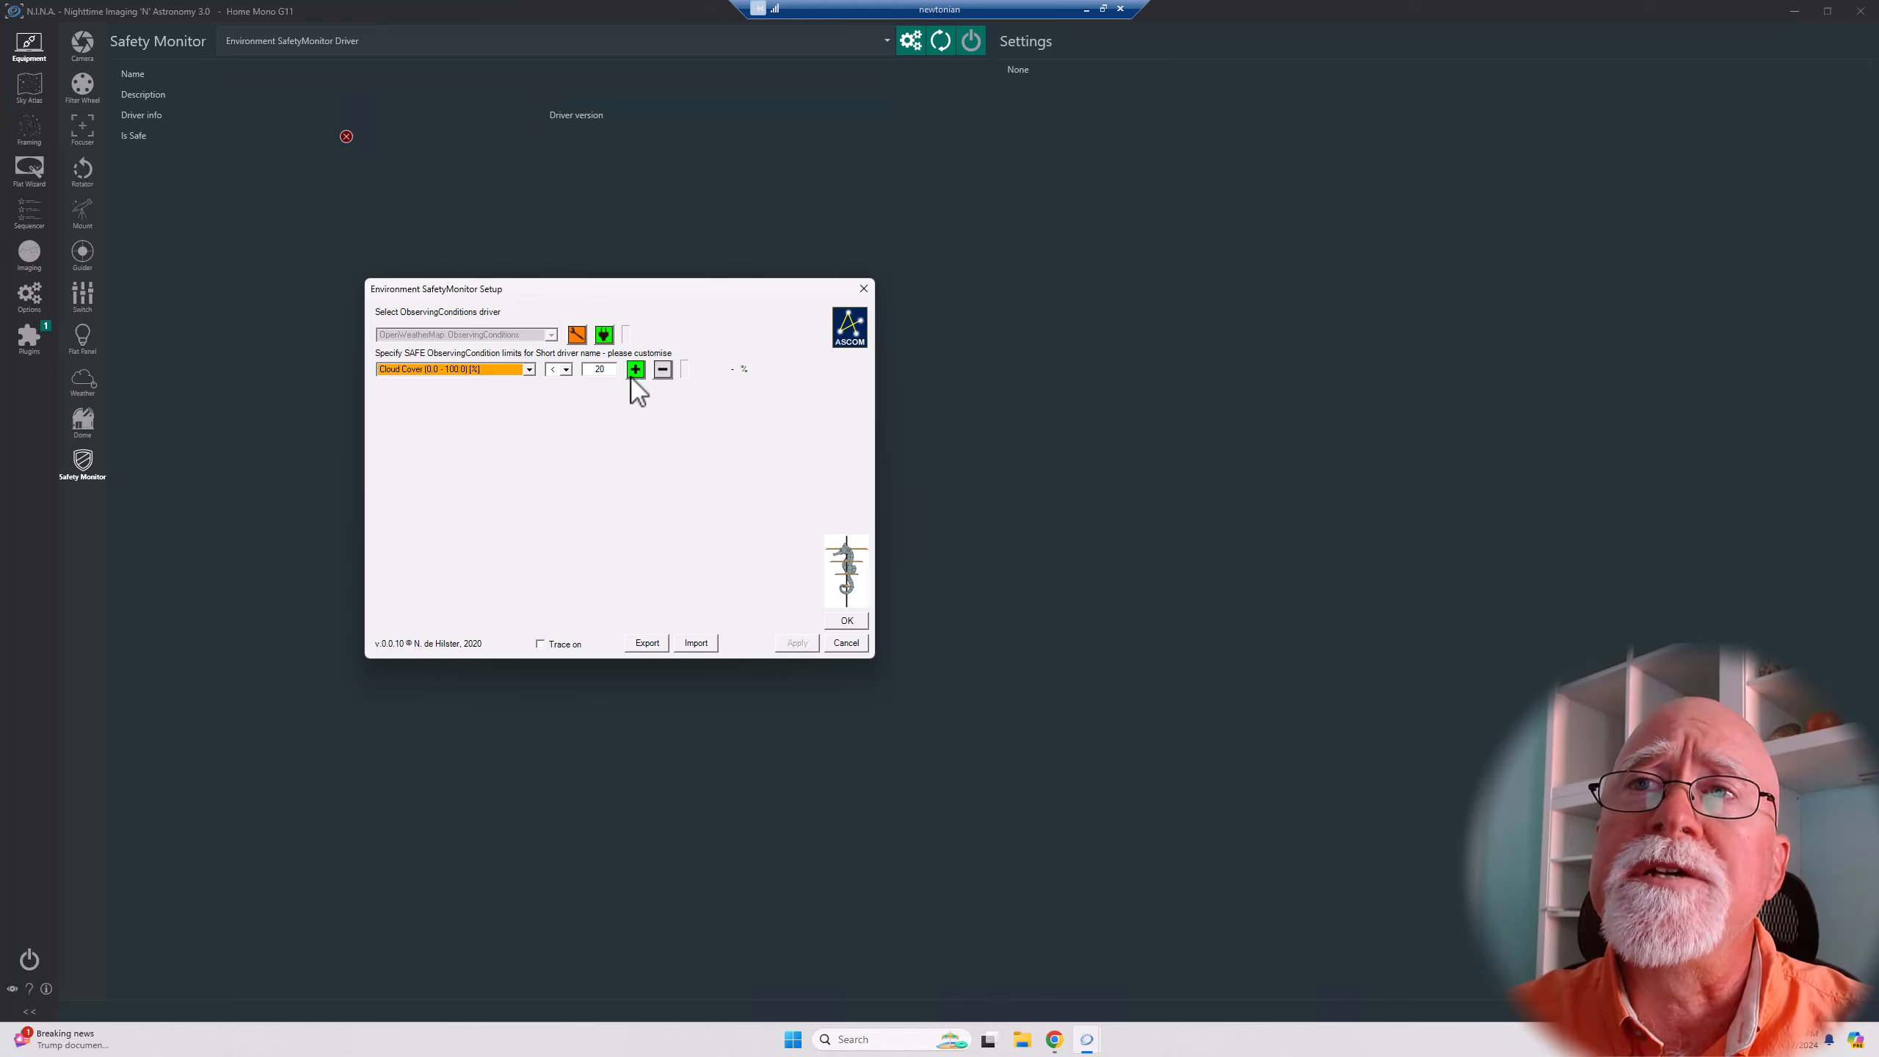
# Add a second safe-condition limit requiring Rain Rate to be less than 0.01 mm/h.
pyautogui.click(636, 369)
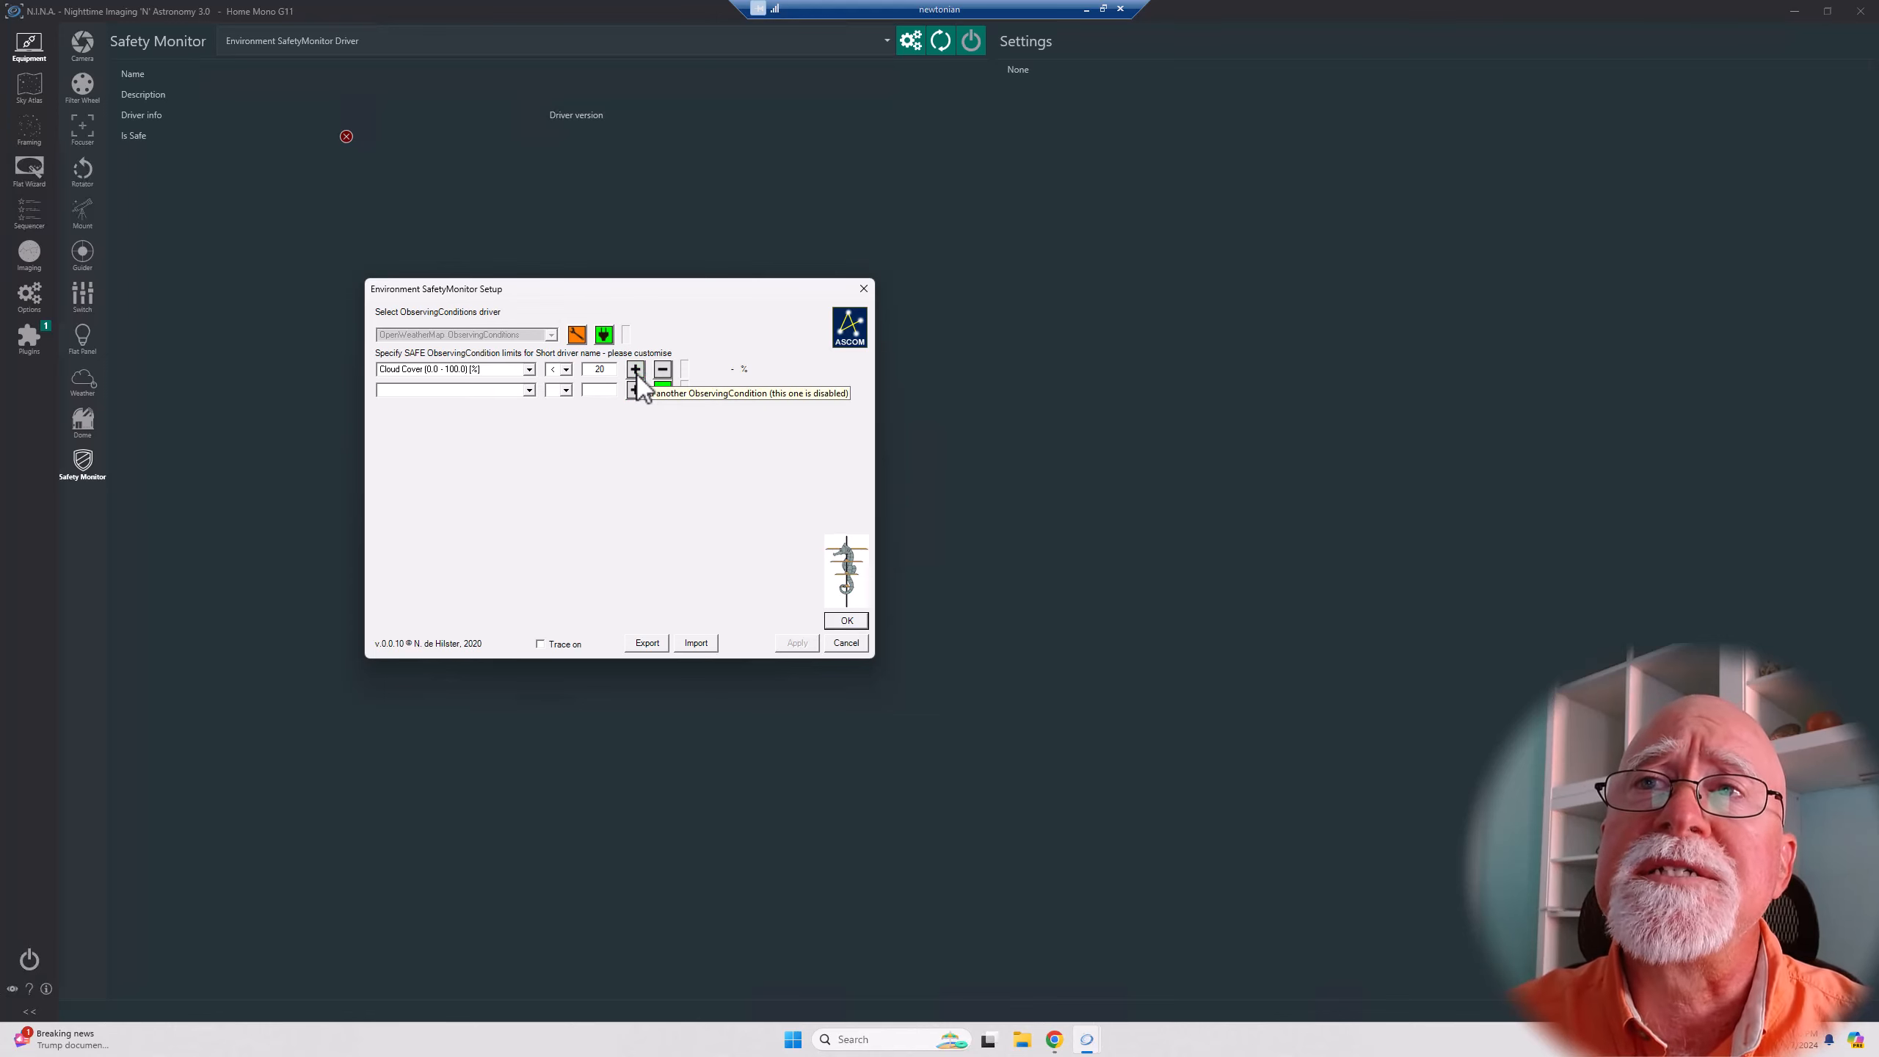
pyautogui.click(530, 390)
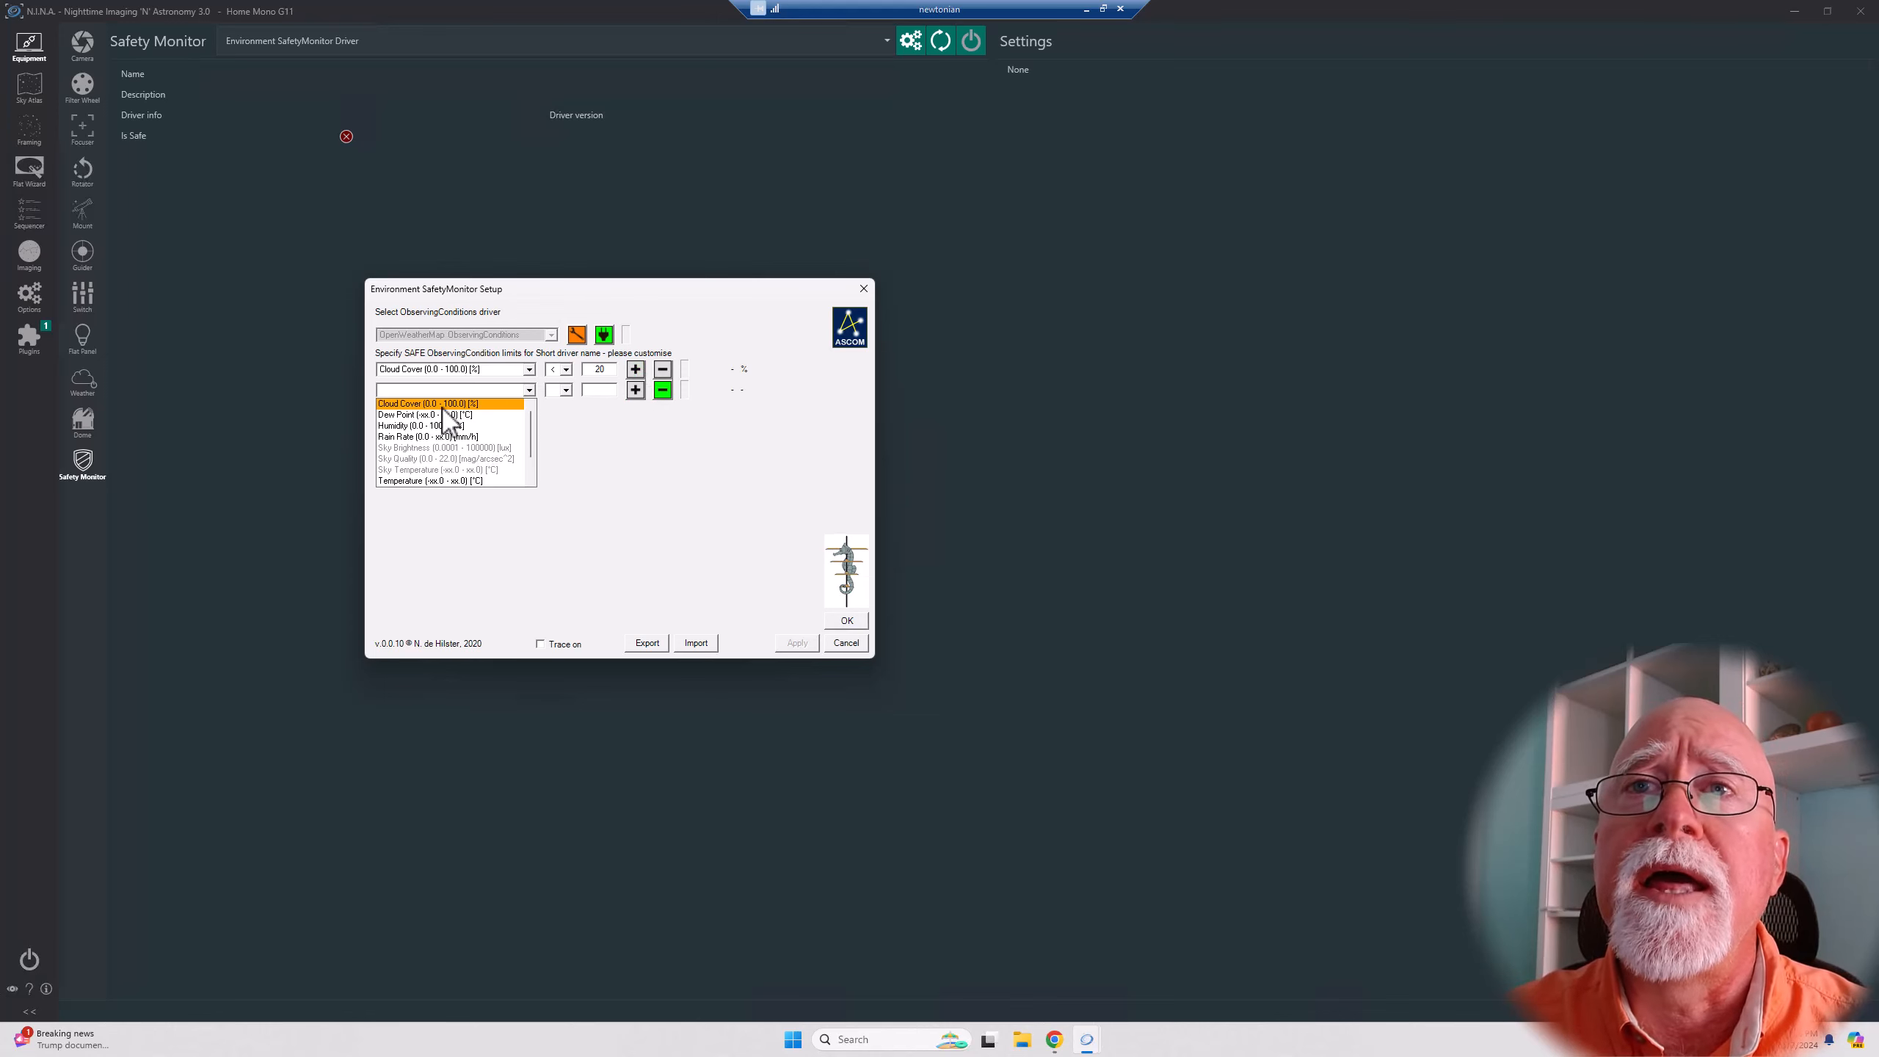
pyautogui.click(438, 436)
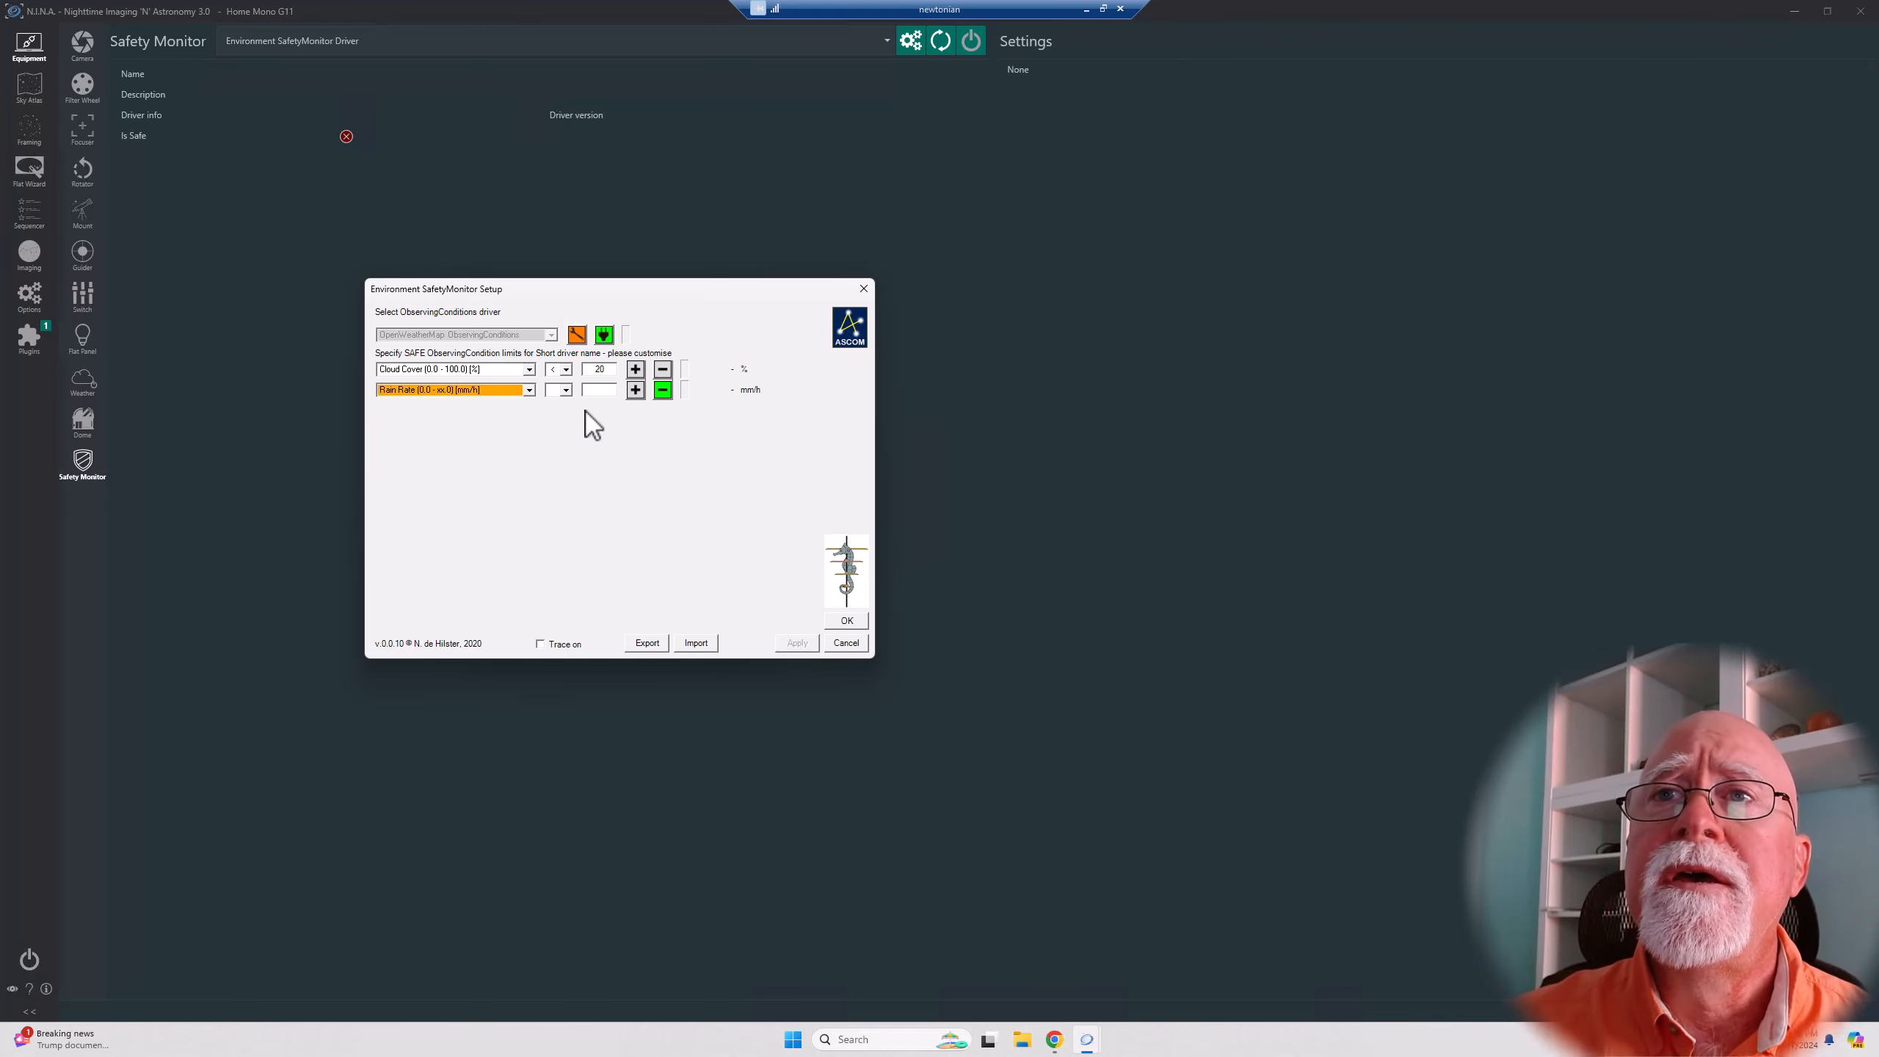
pyautogui.click(566, 390)
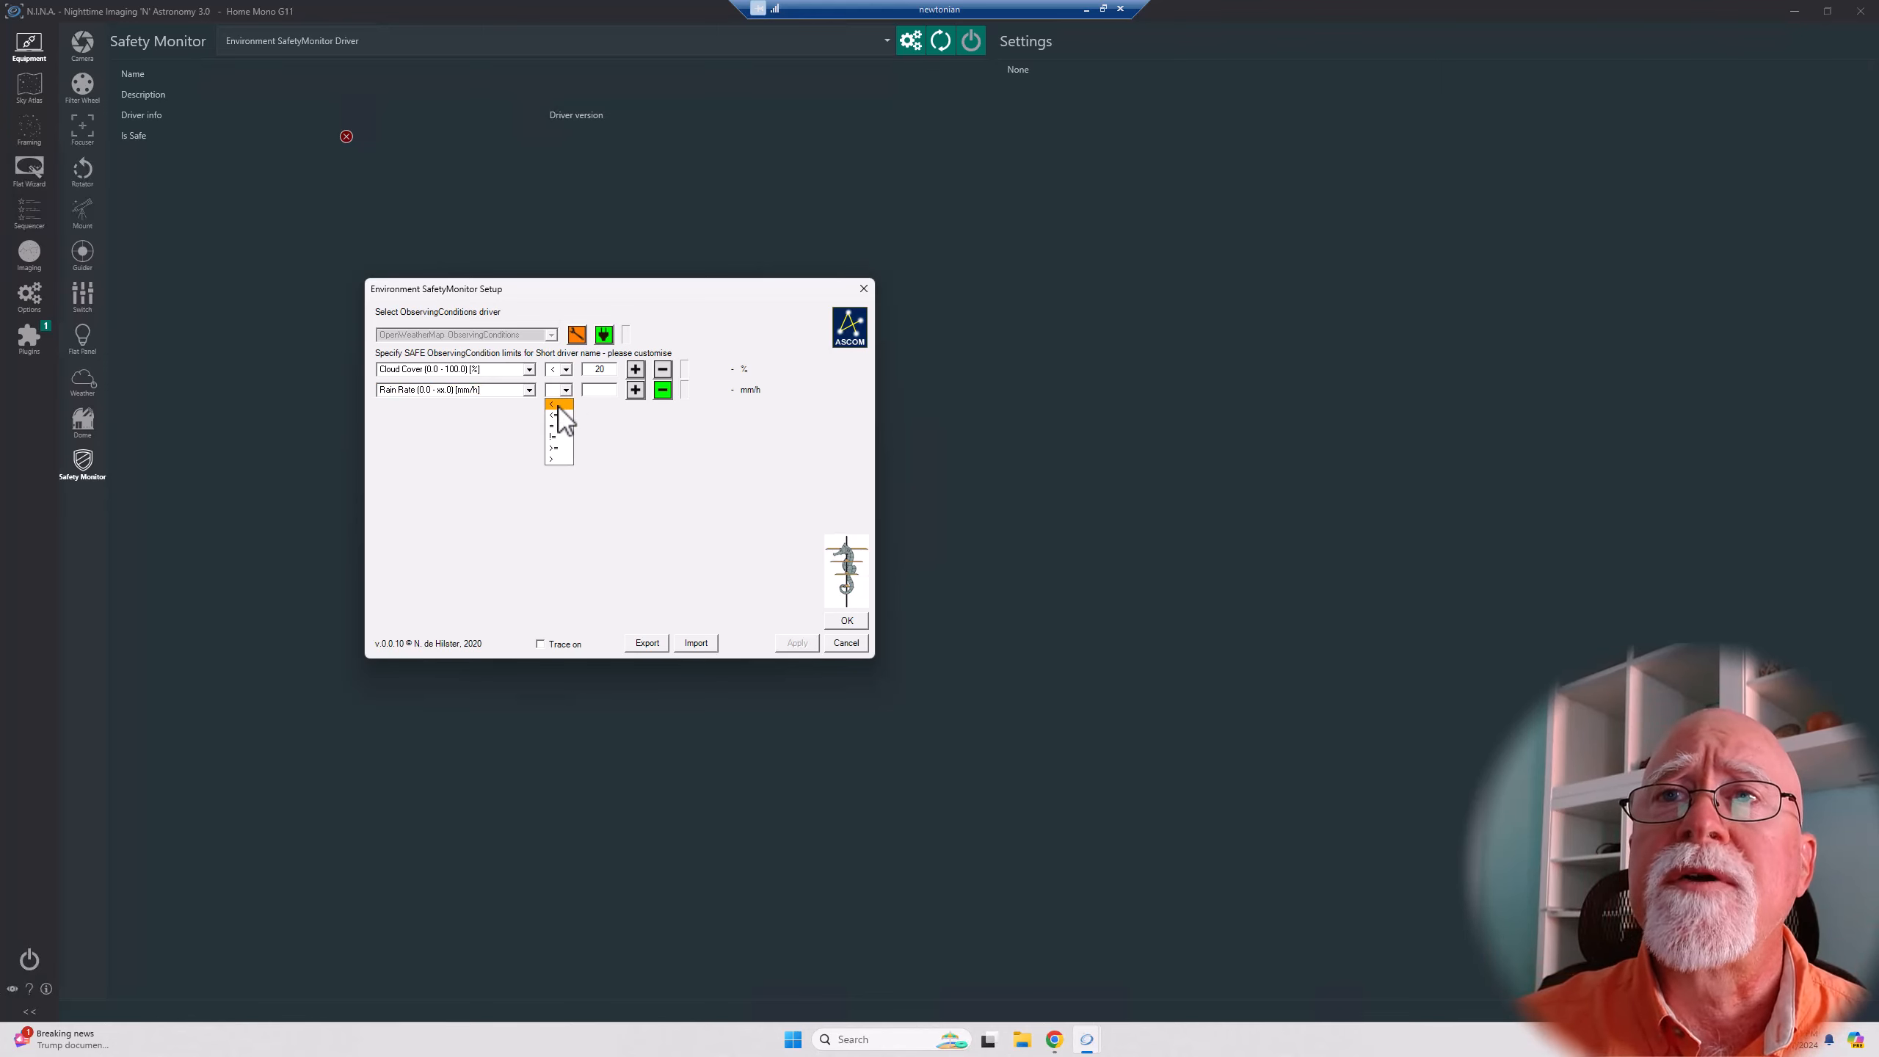
pyautogui.click(558, 404)
pyautogui.click(596, 390)
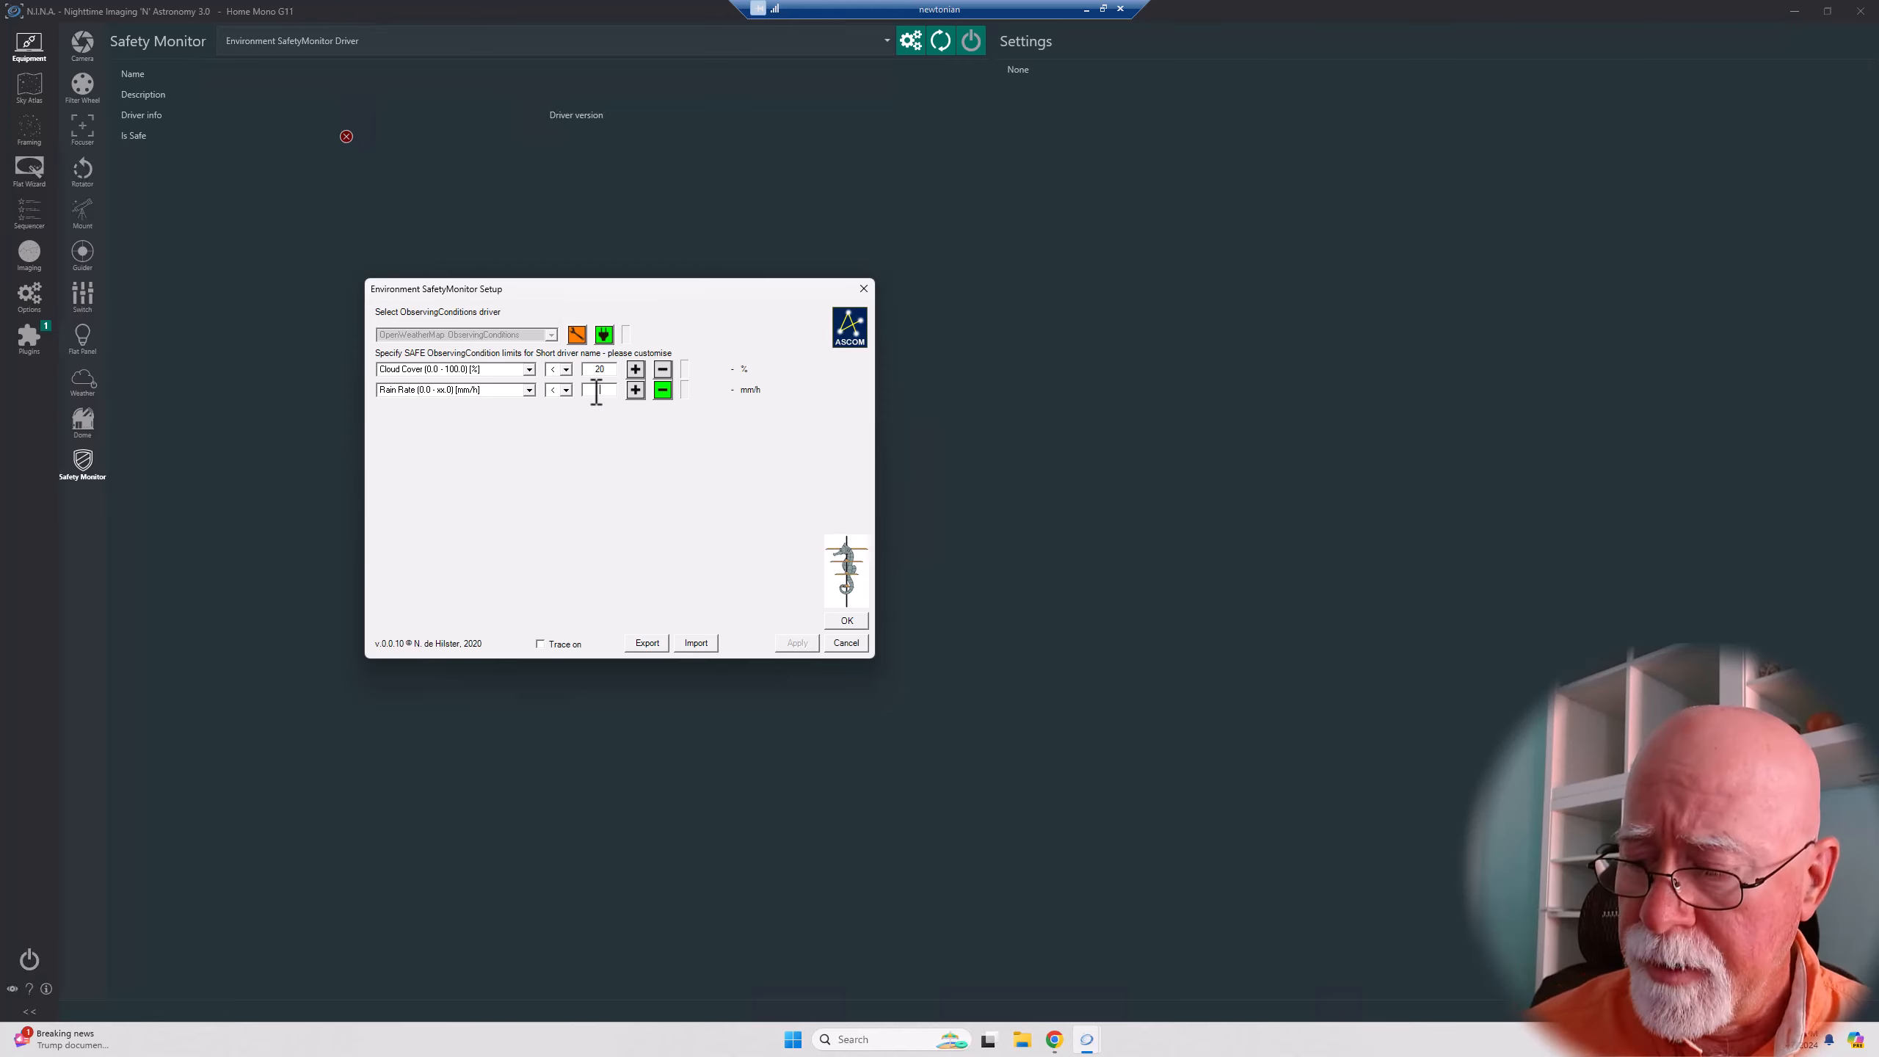
pyautogui.write('0.01')
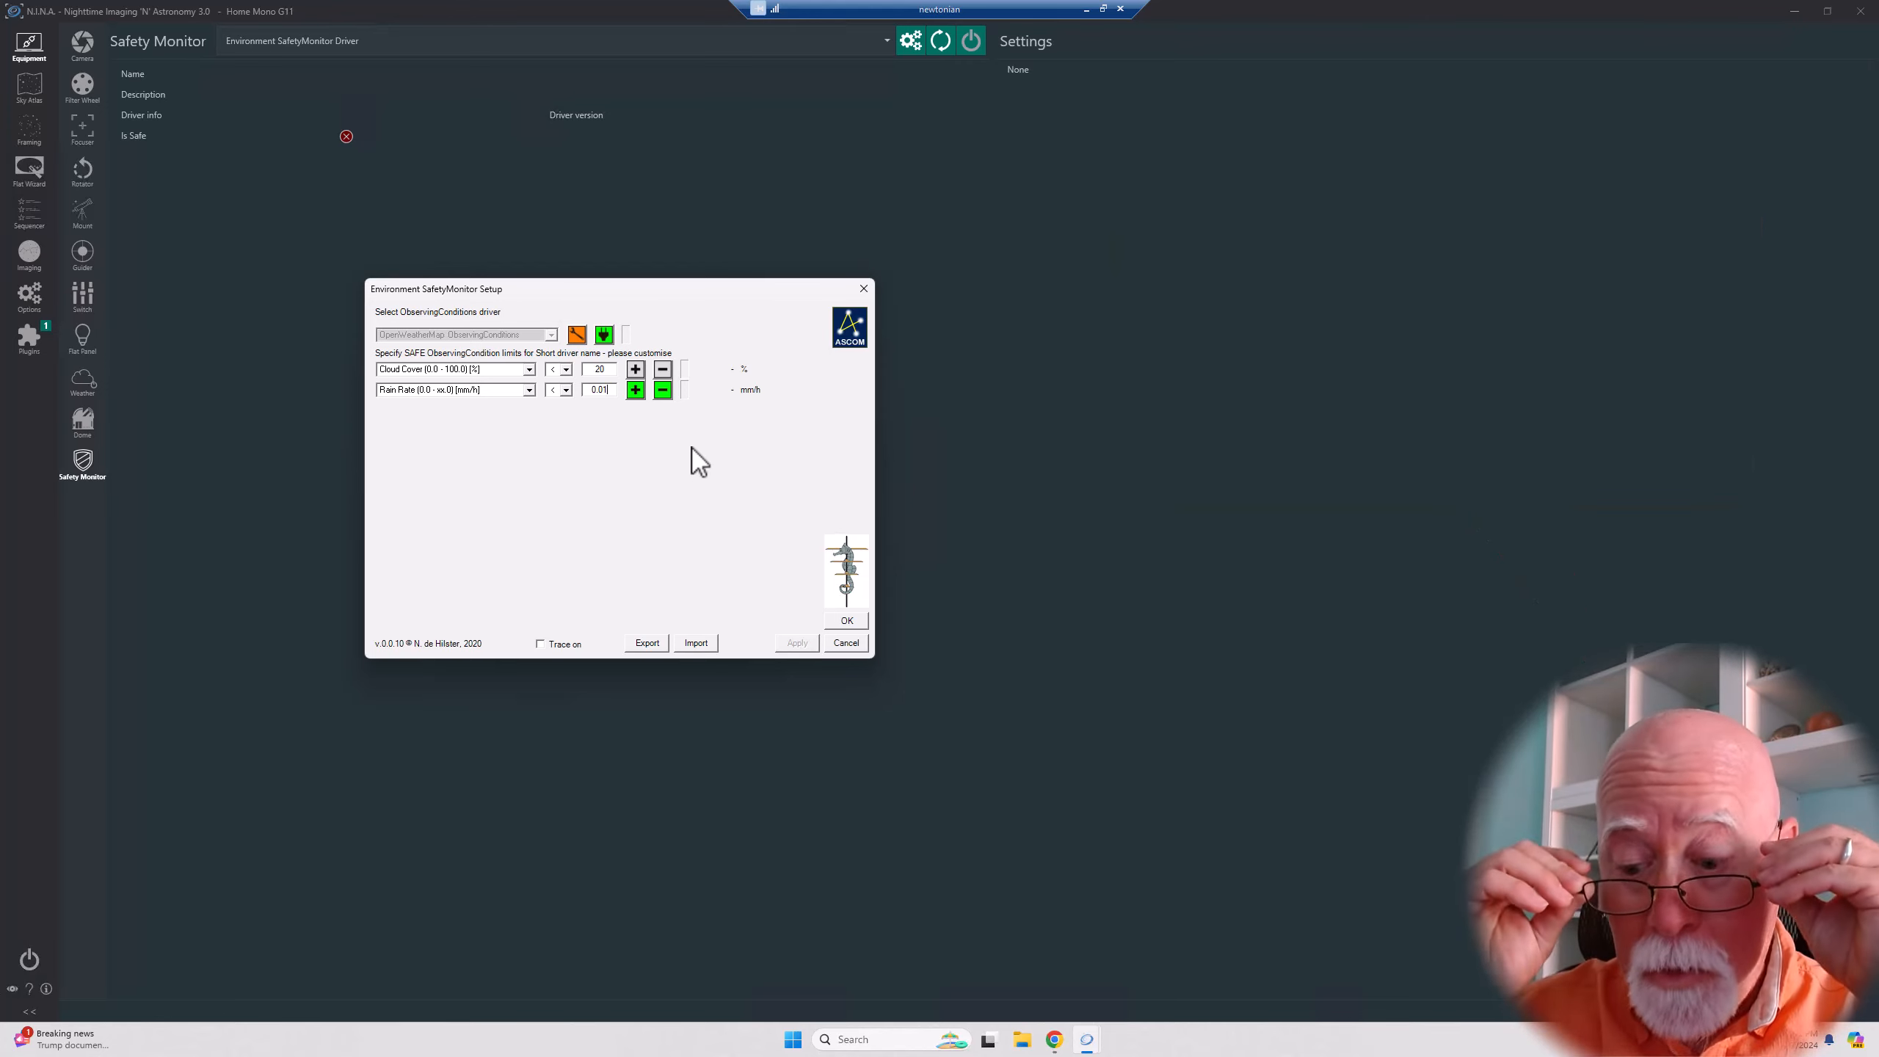
# Add a third safe-condition limit requiring Wind speed to be less than 15 m/s, and save the Environment SafetyMonitor setup.
pyautogui.click(635, 389)
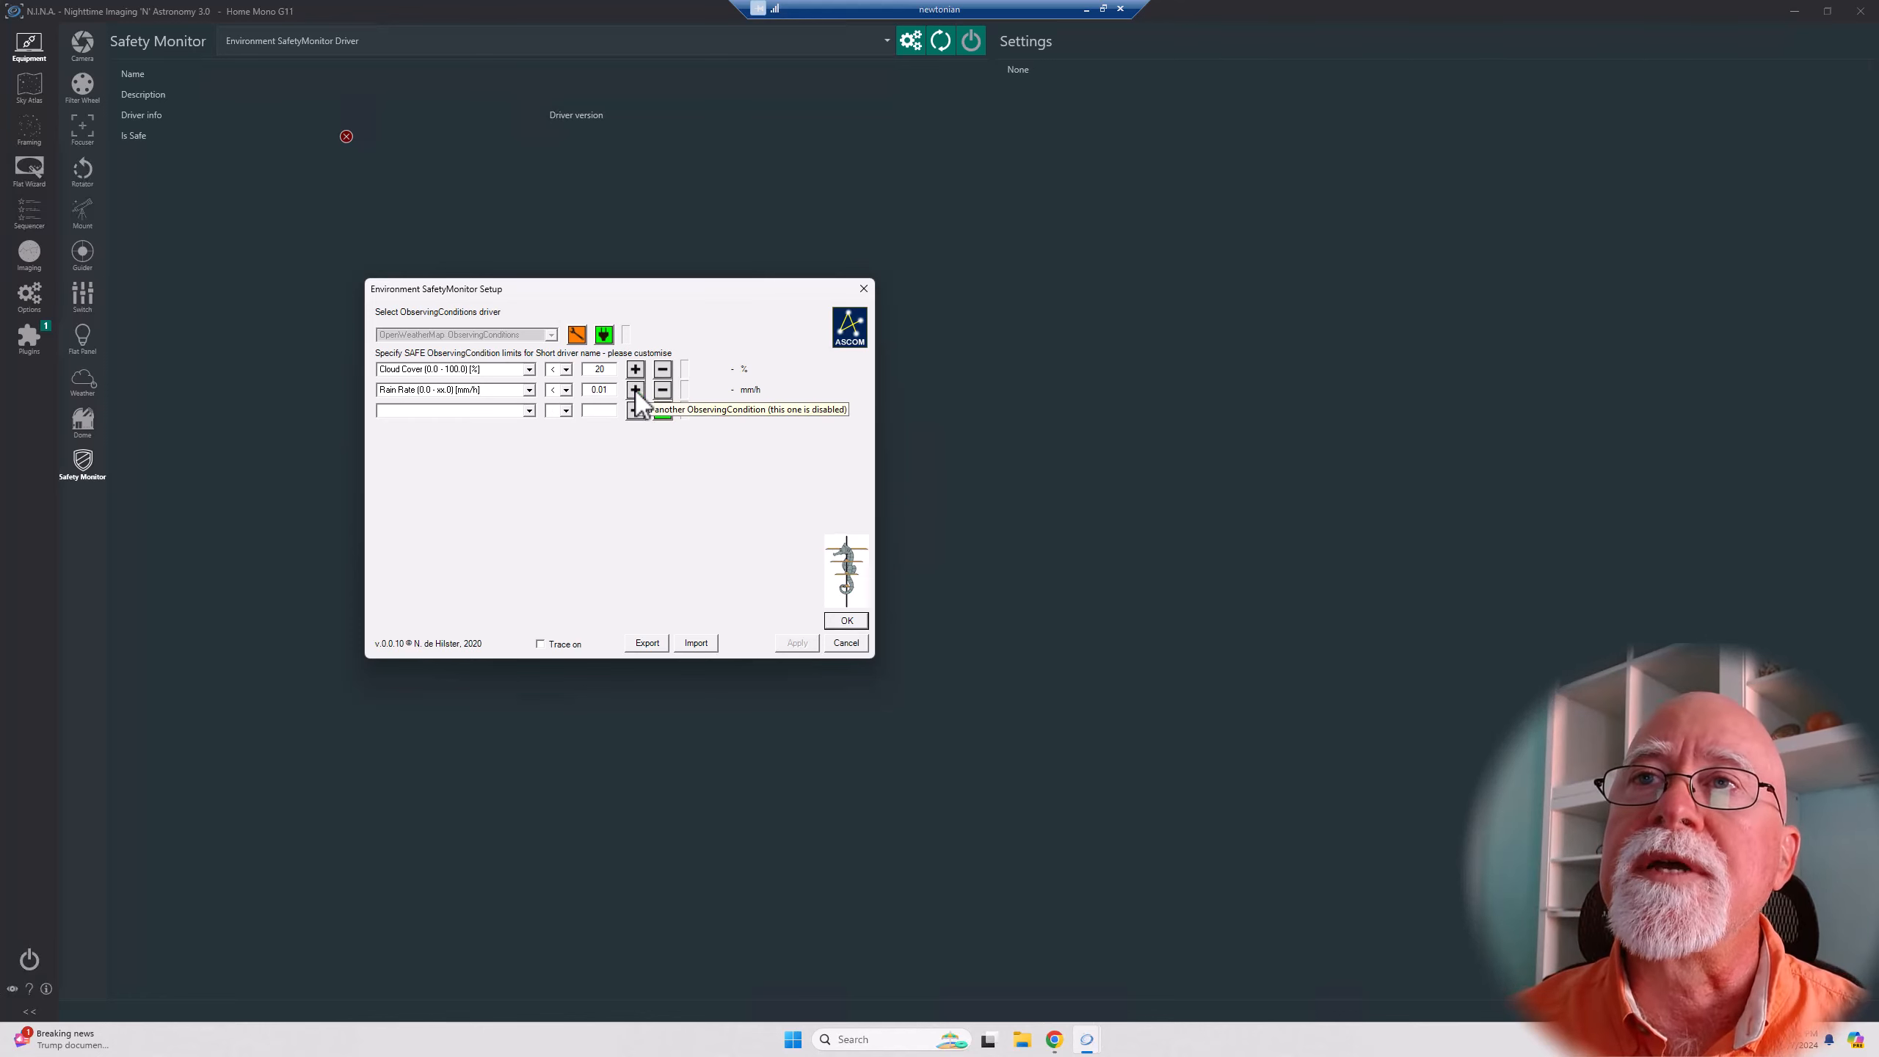
pyautogui.click(530, 411)
pyautogui.scroll(-1, 489, 474)
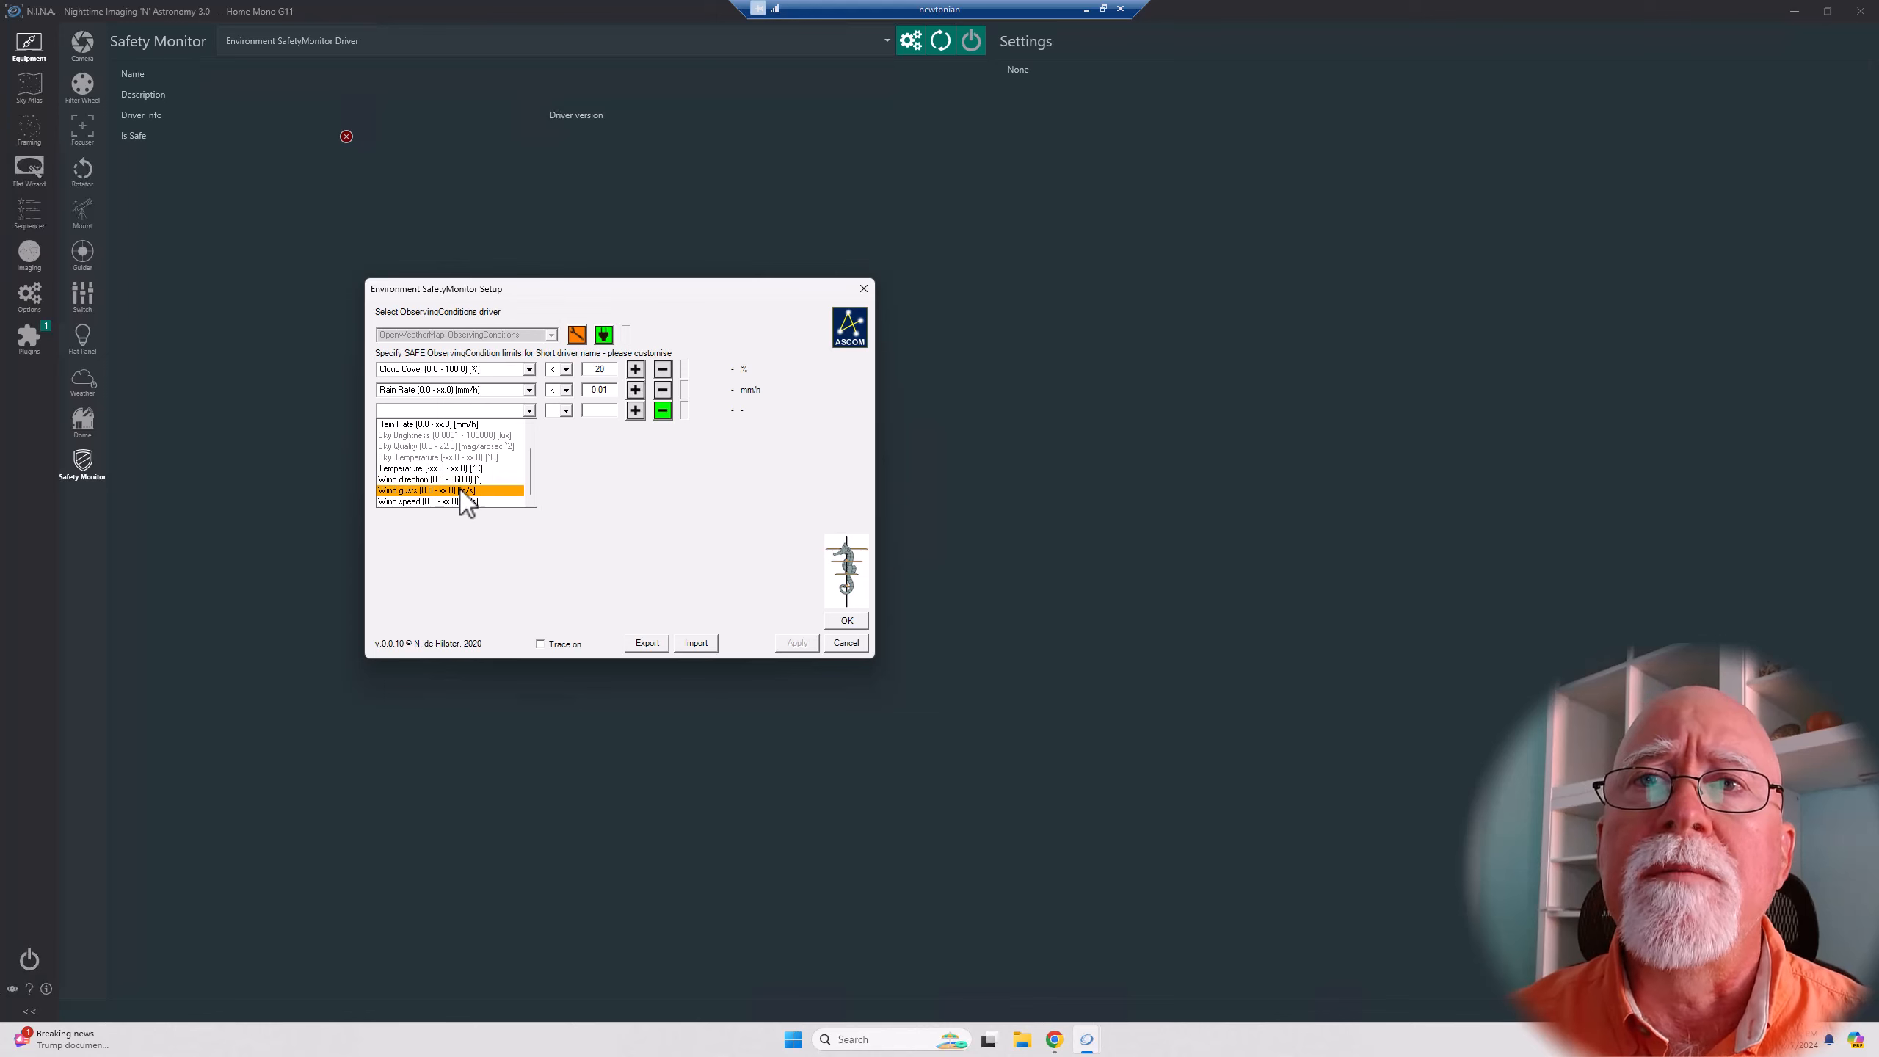
pyautogui.click(458, 502)
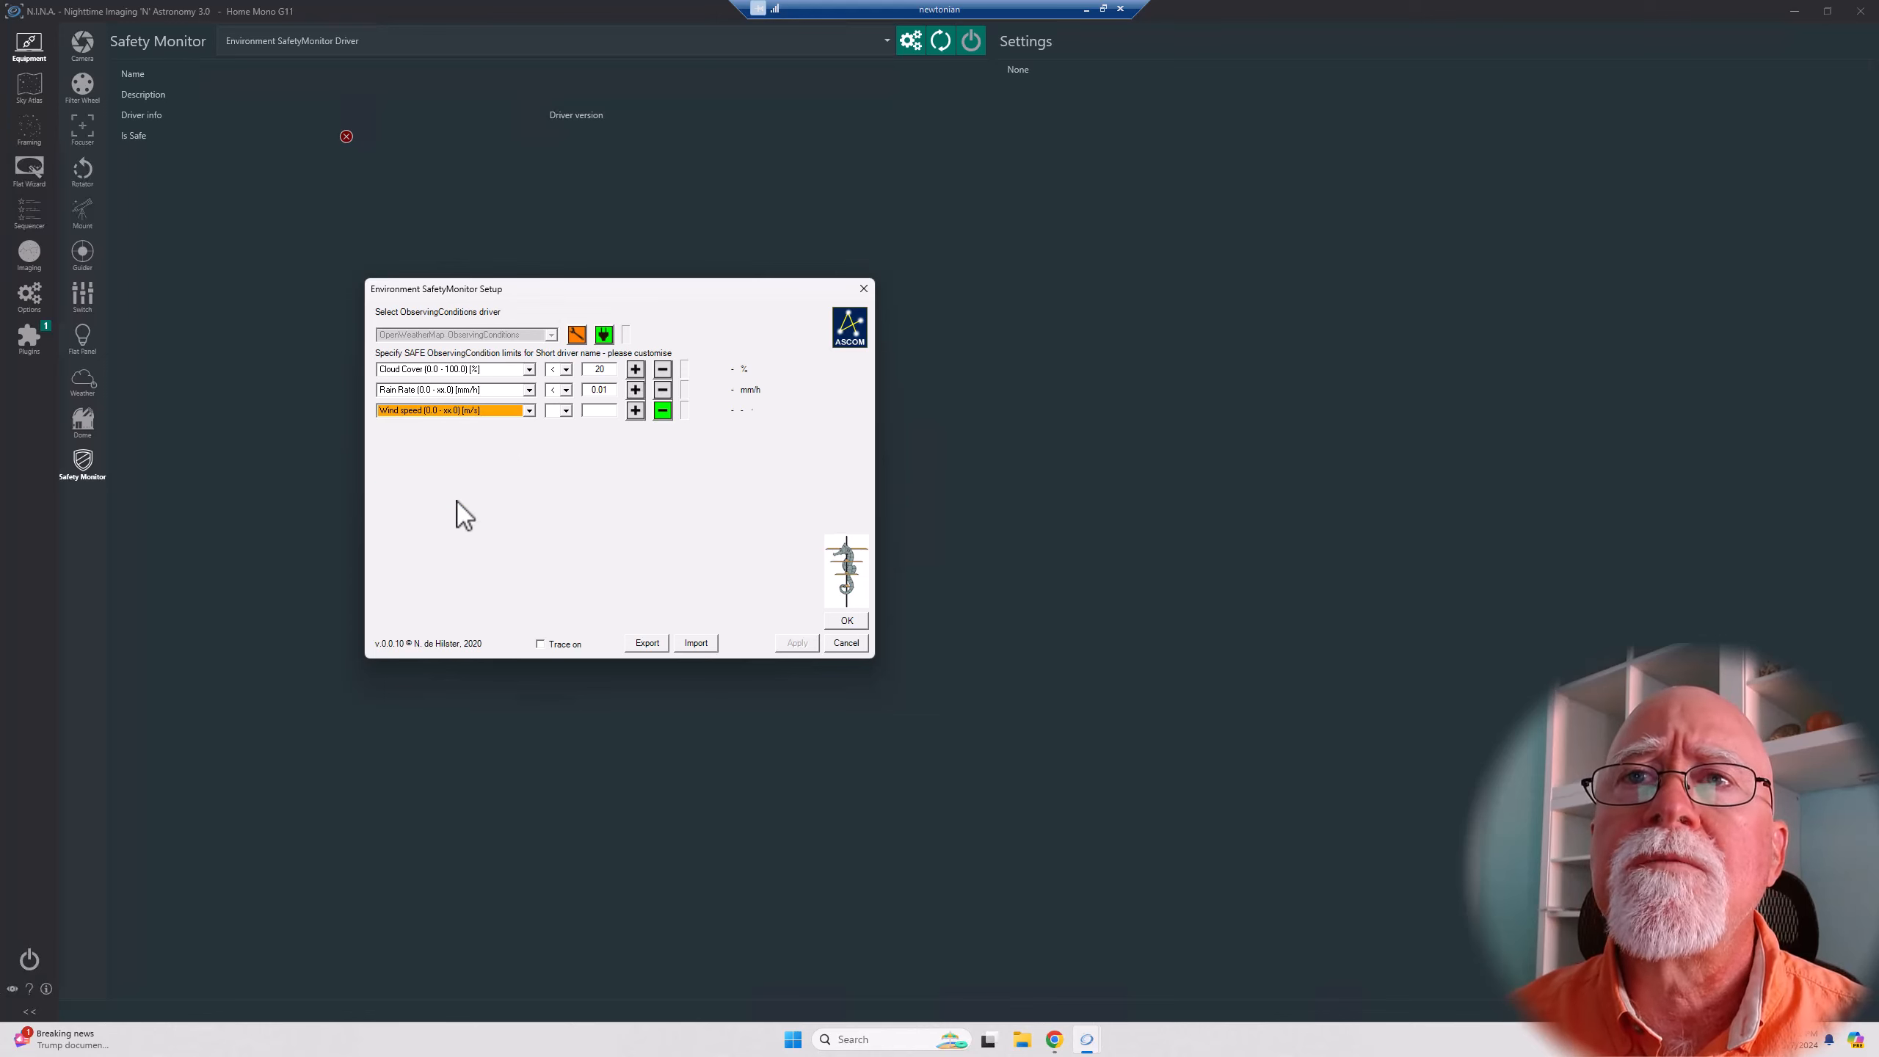
pyautogui.click(602, 412)
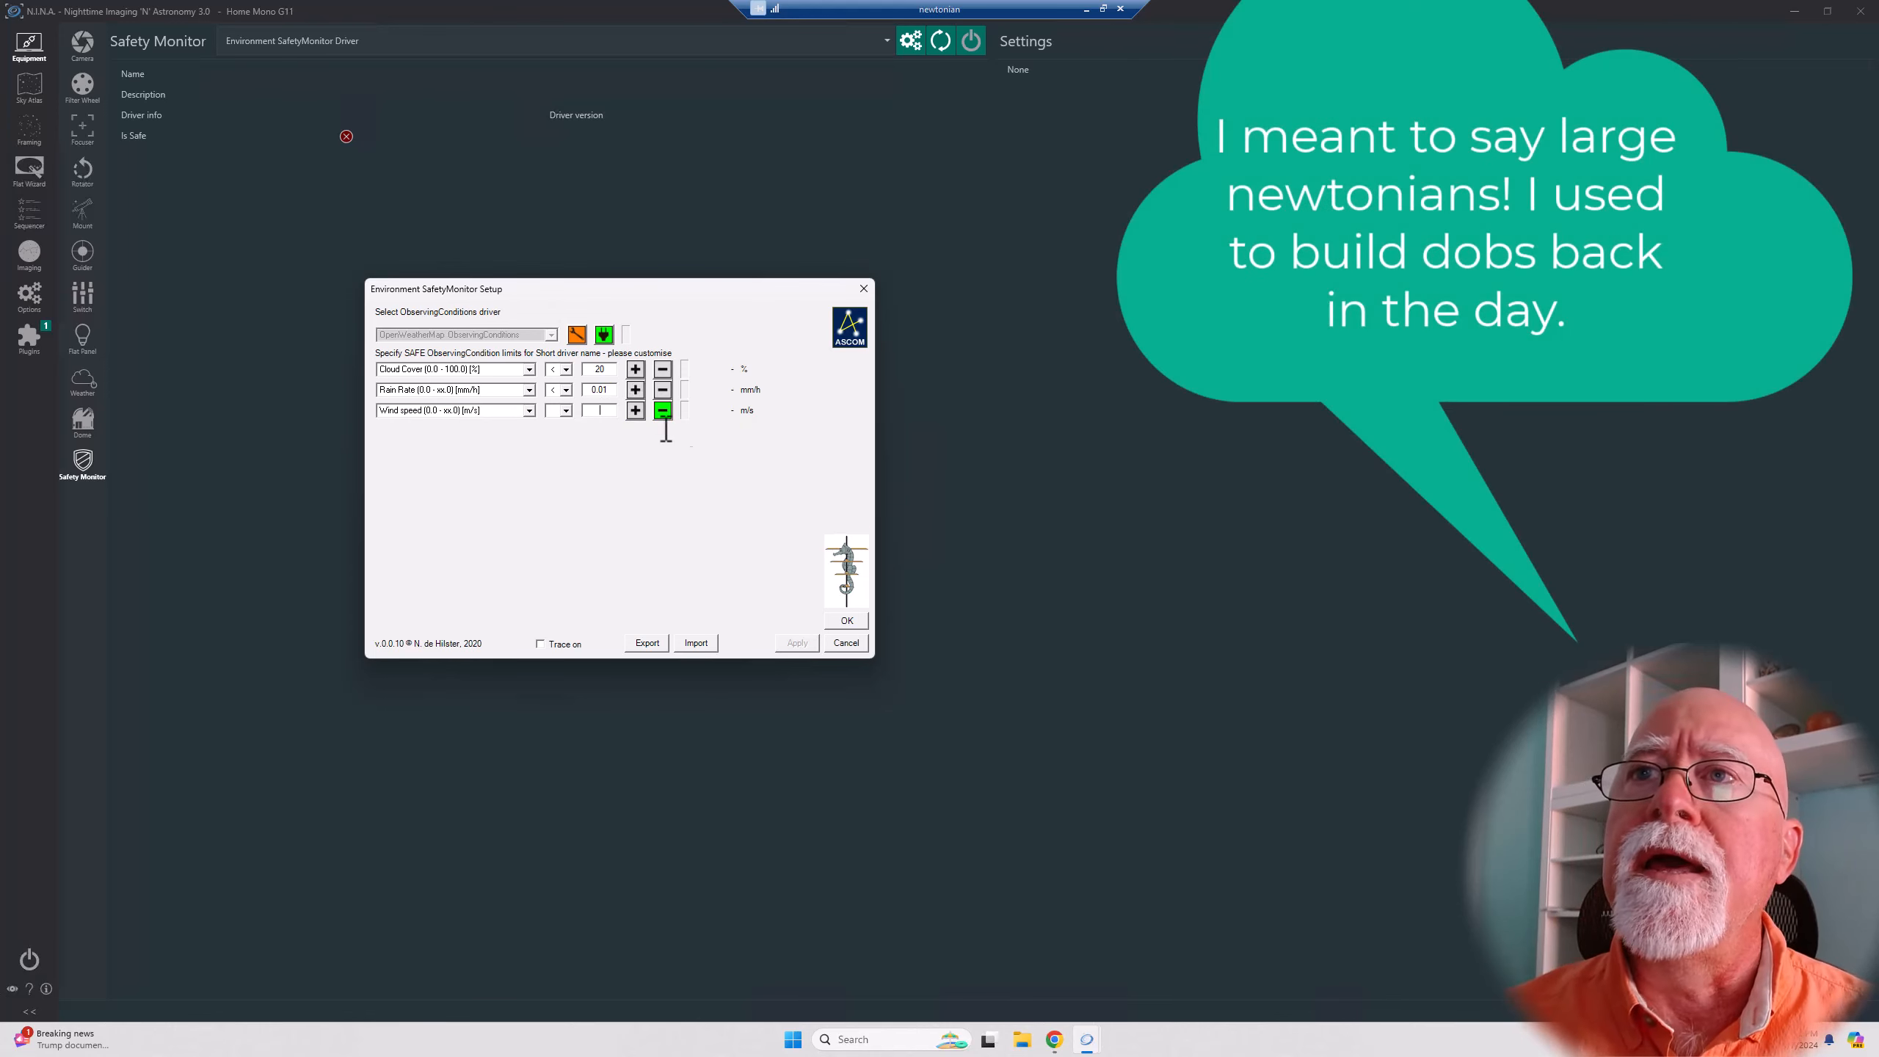
pyautogui.click(596, 410)
pyautogui.write('15')
pyautogui.click(567, 411)
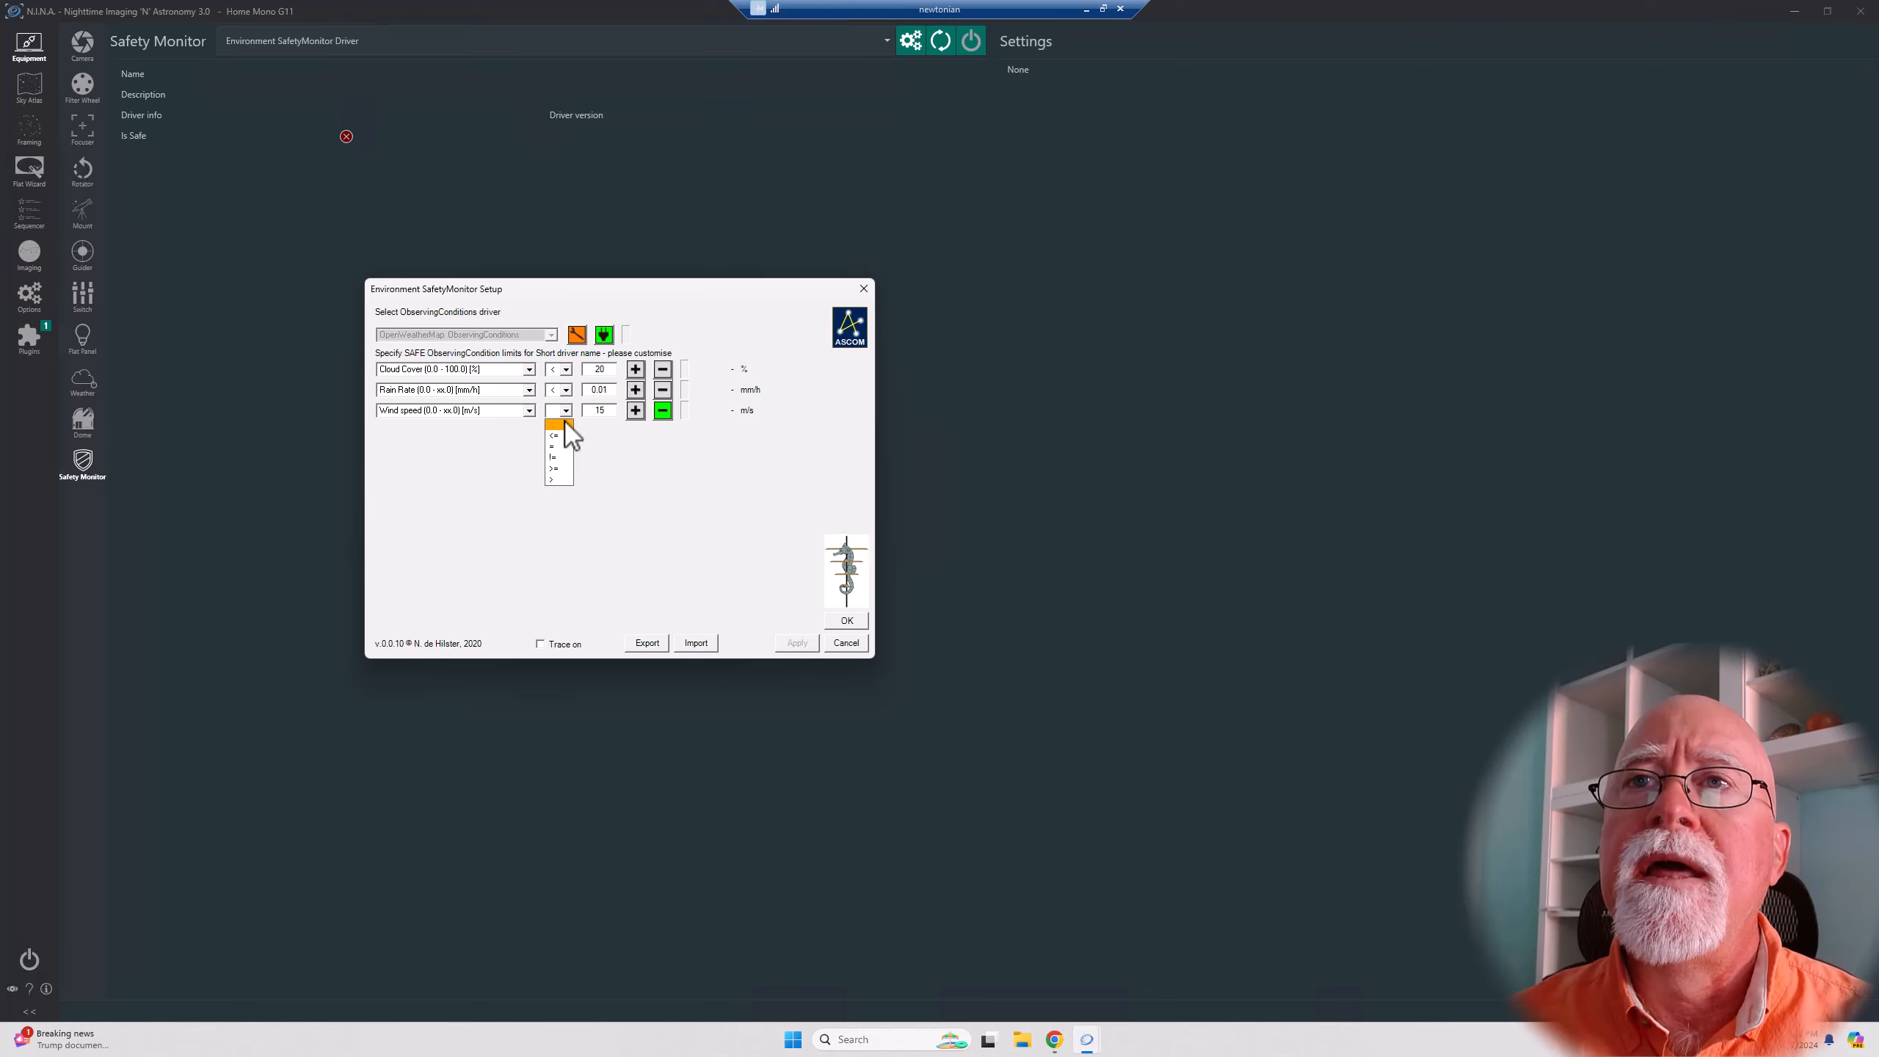
pyautogui.click(565, 426)
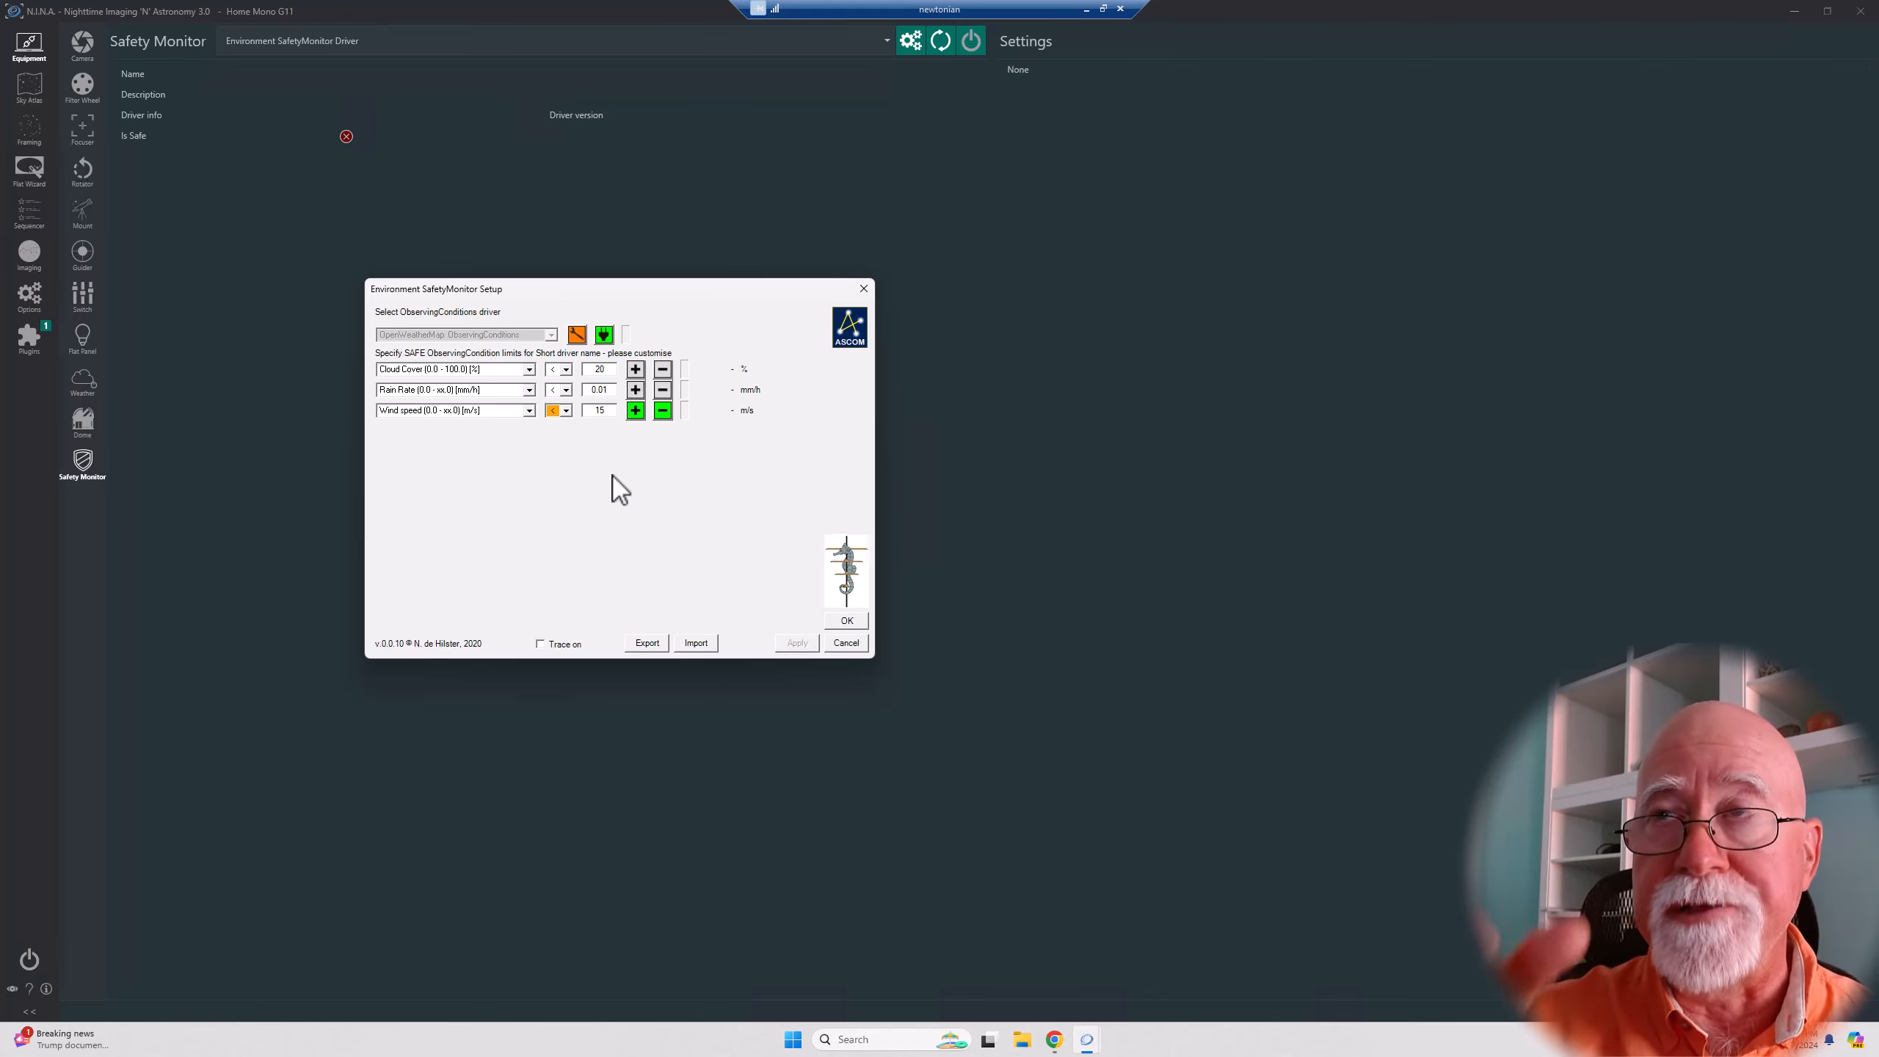
pyautogui.click(847, 621)
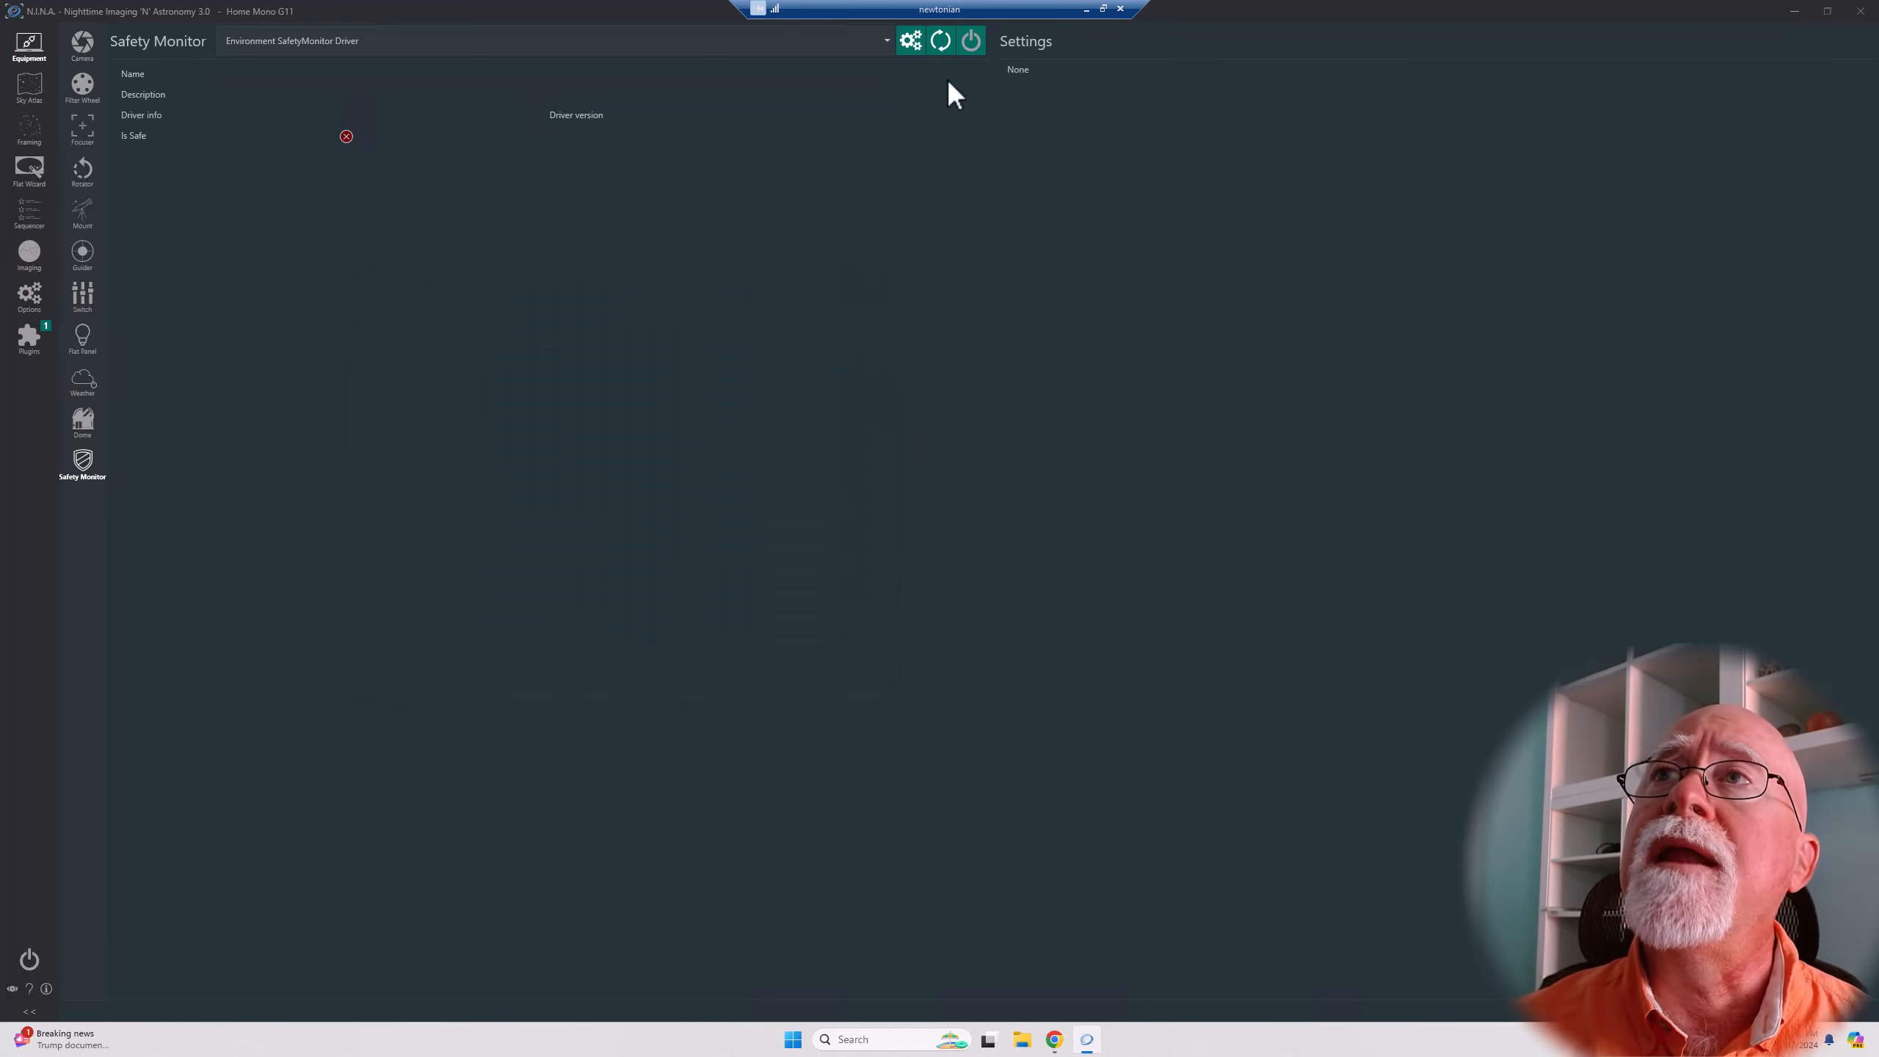
# Connect the Environment SafetyMonitor driver, then apply a Cloud Cover limit of 30 % in its setup.
pyautogui.click(971, 41)
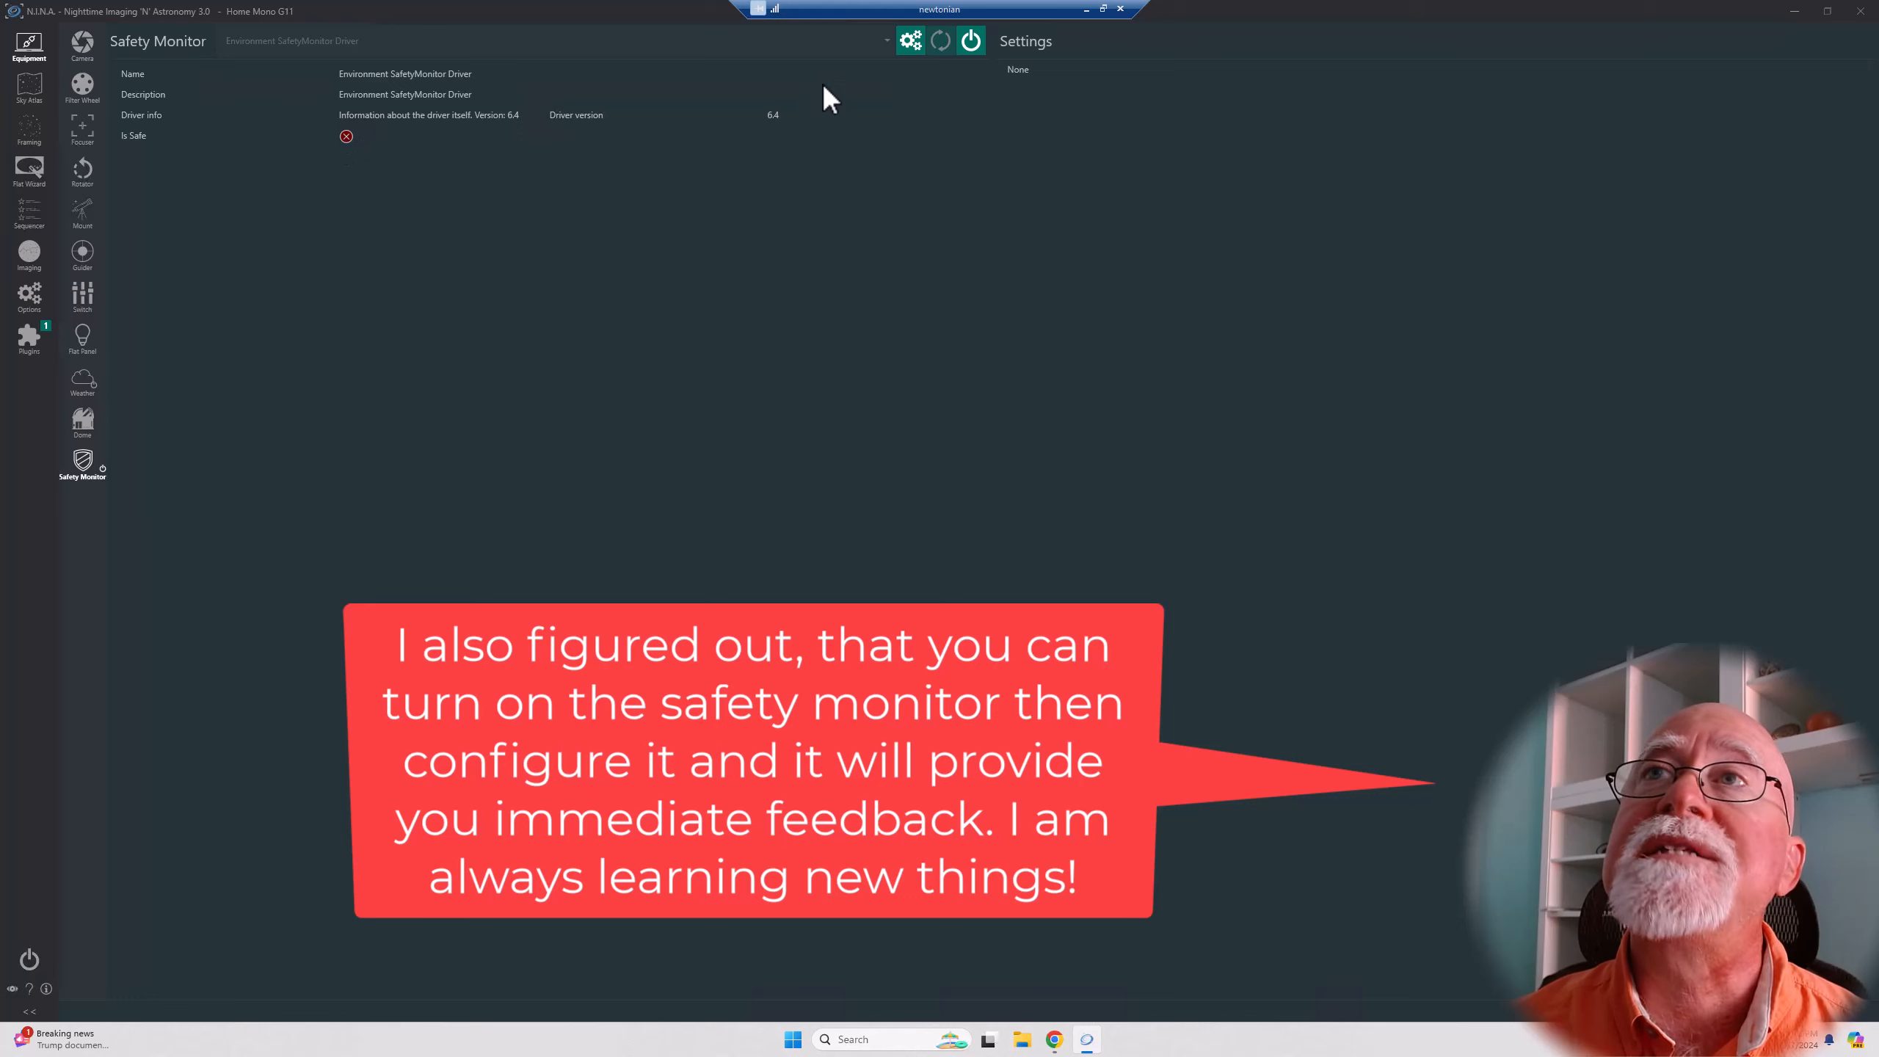
pyautogui.click(910, 41)
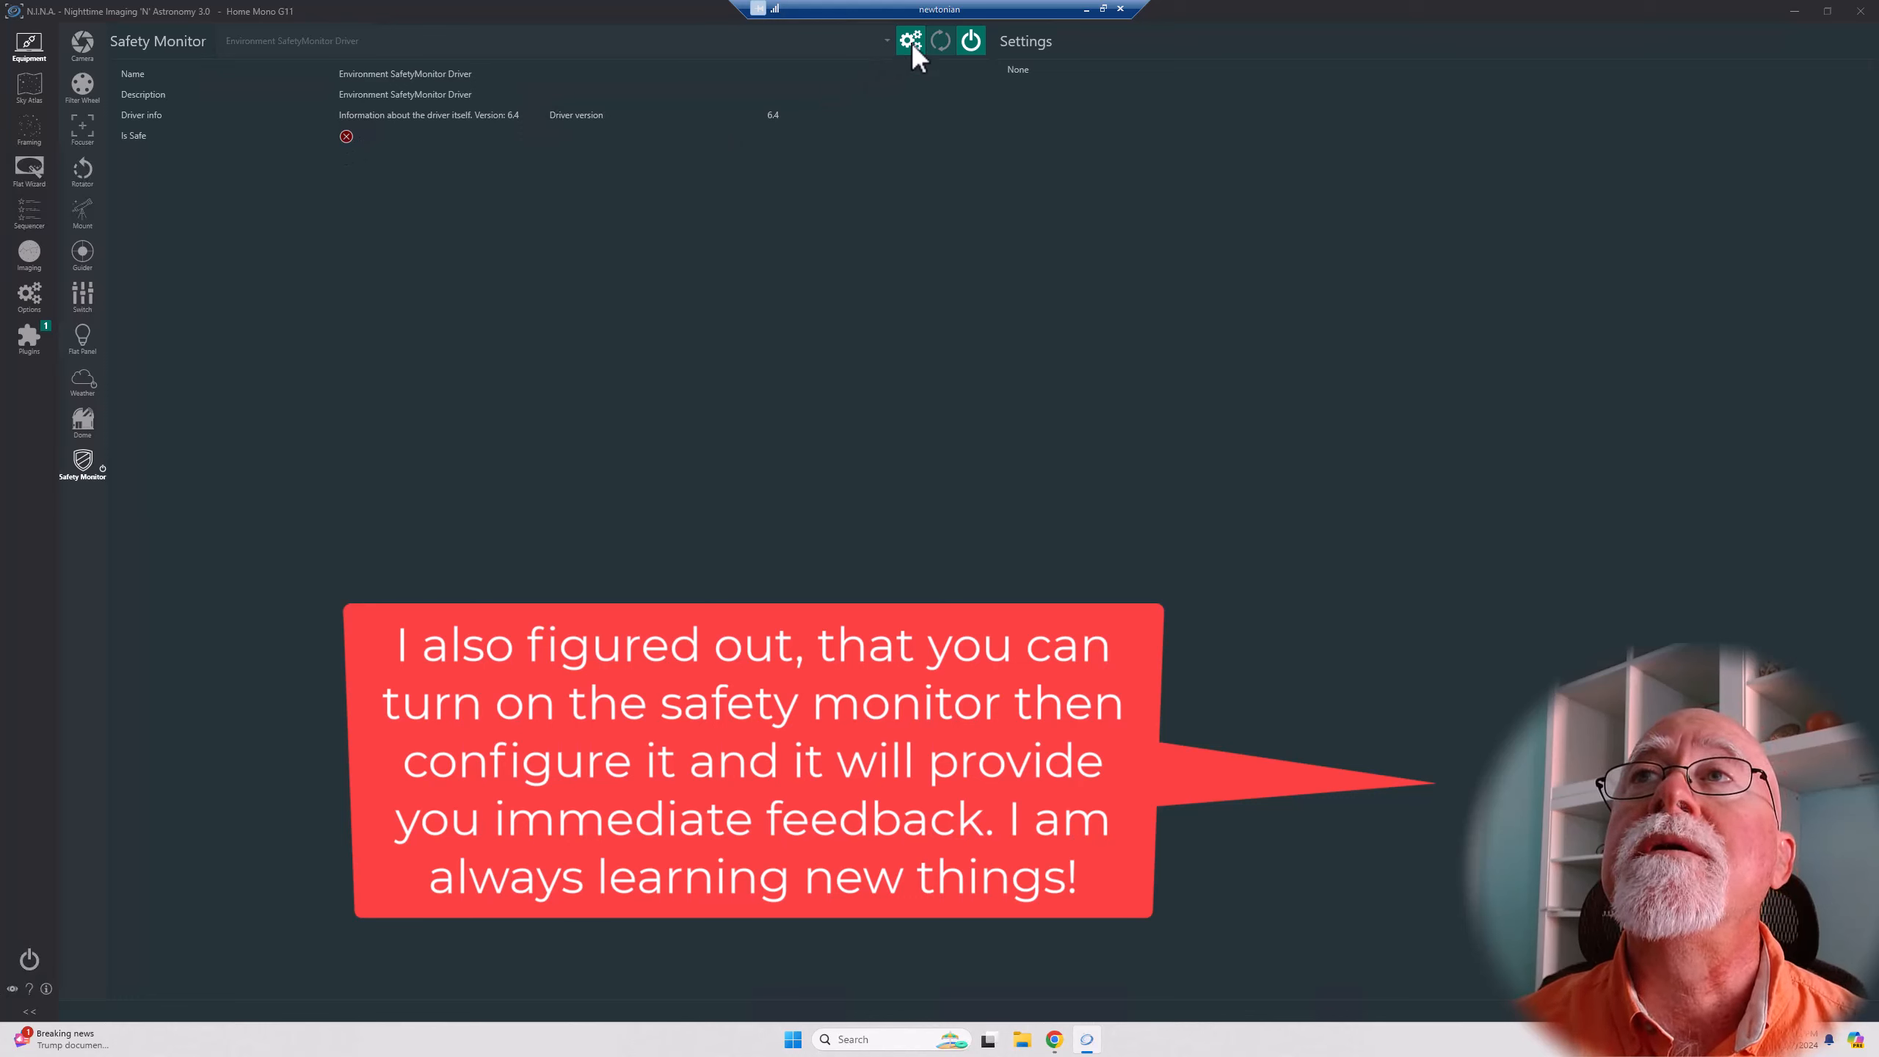
pyautogui.moveTo(962, 328); pyautogui.dragTo(677, 310)
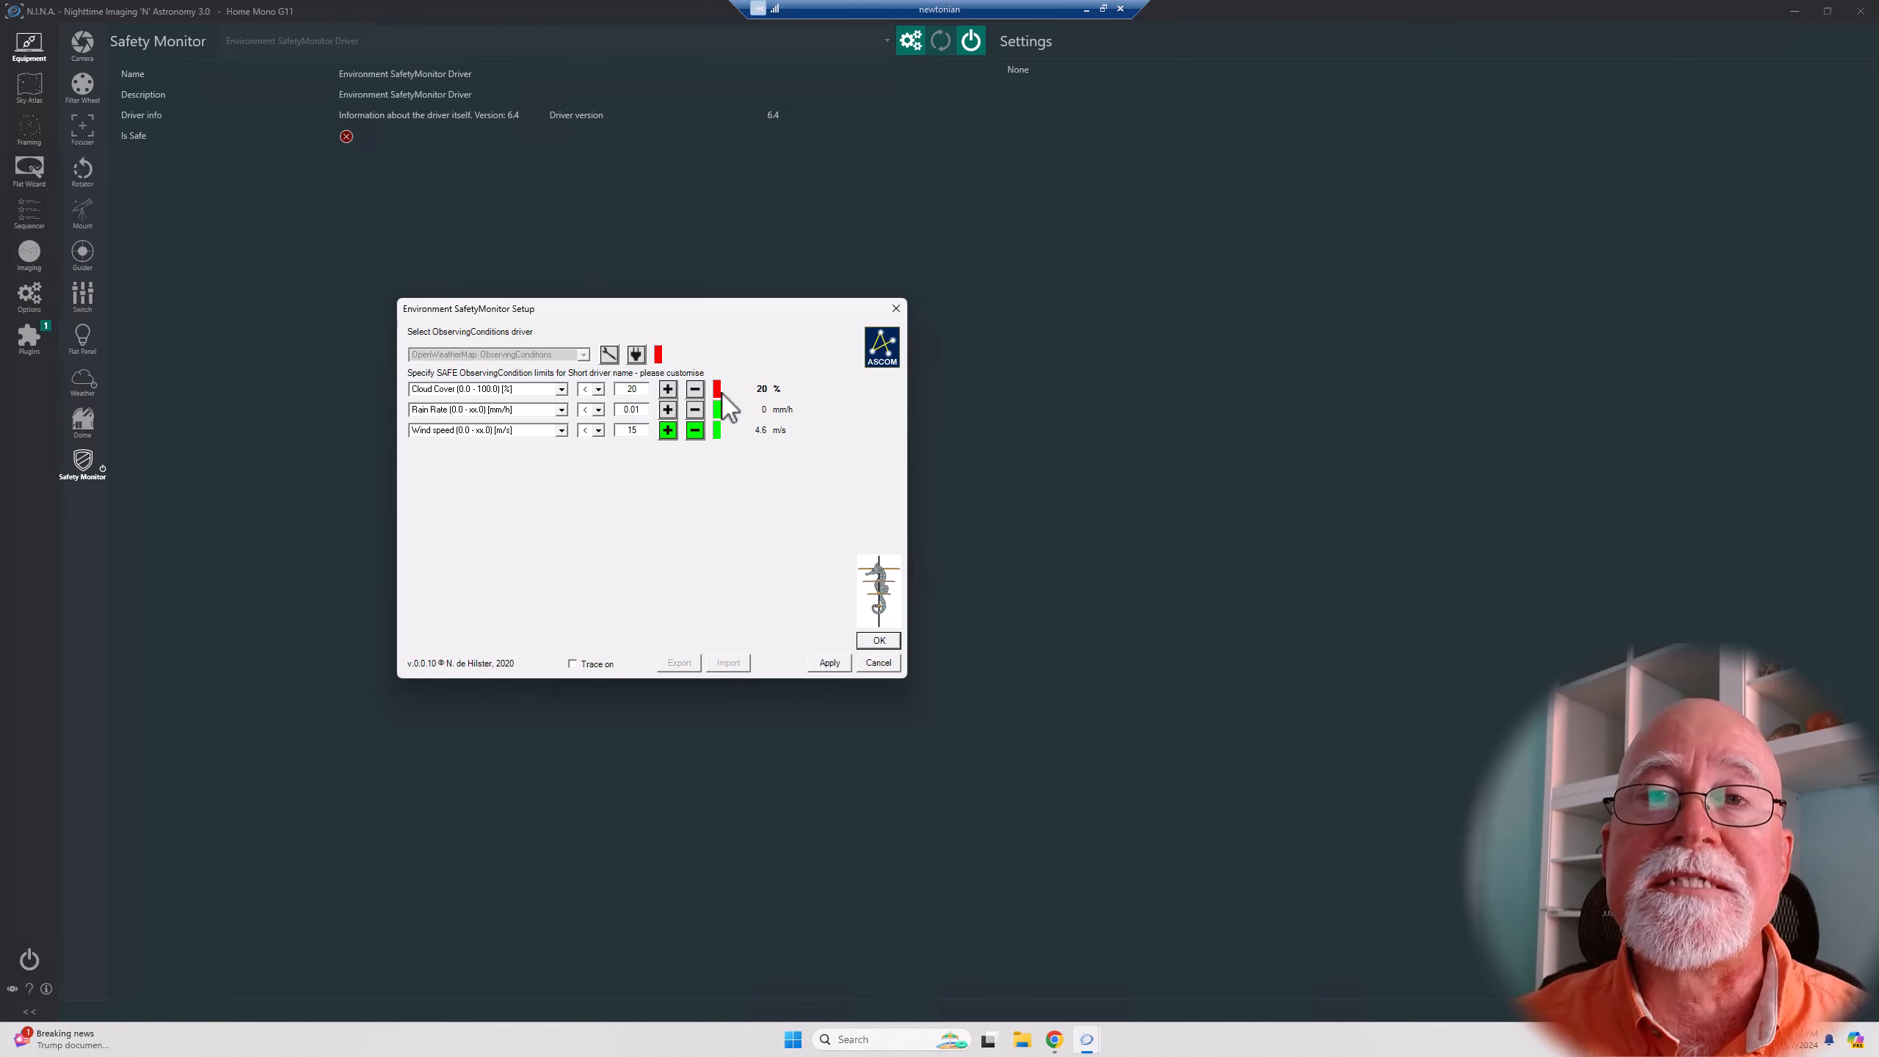
pyautogui.doubleClick(630, 388)
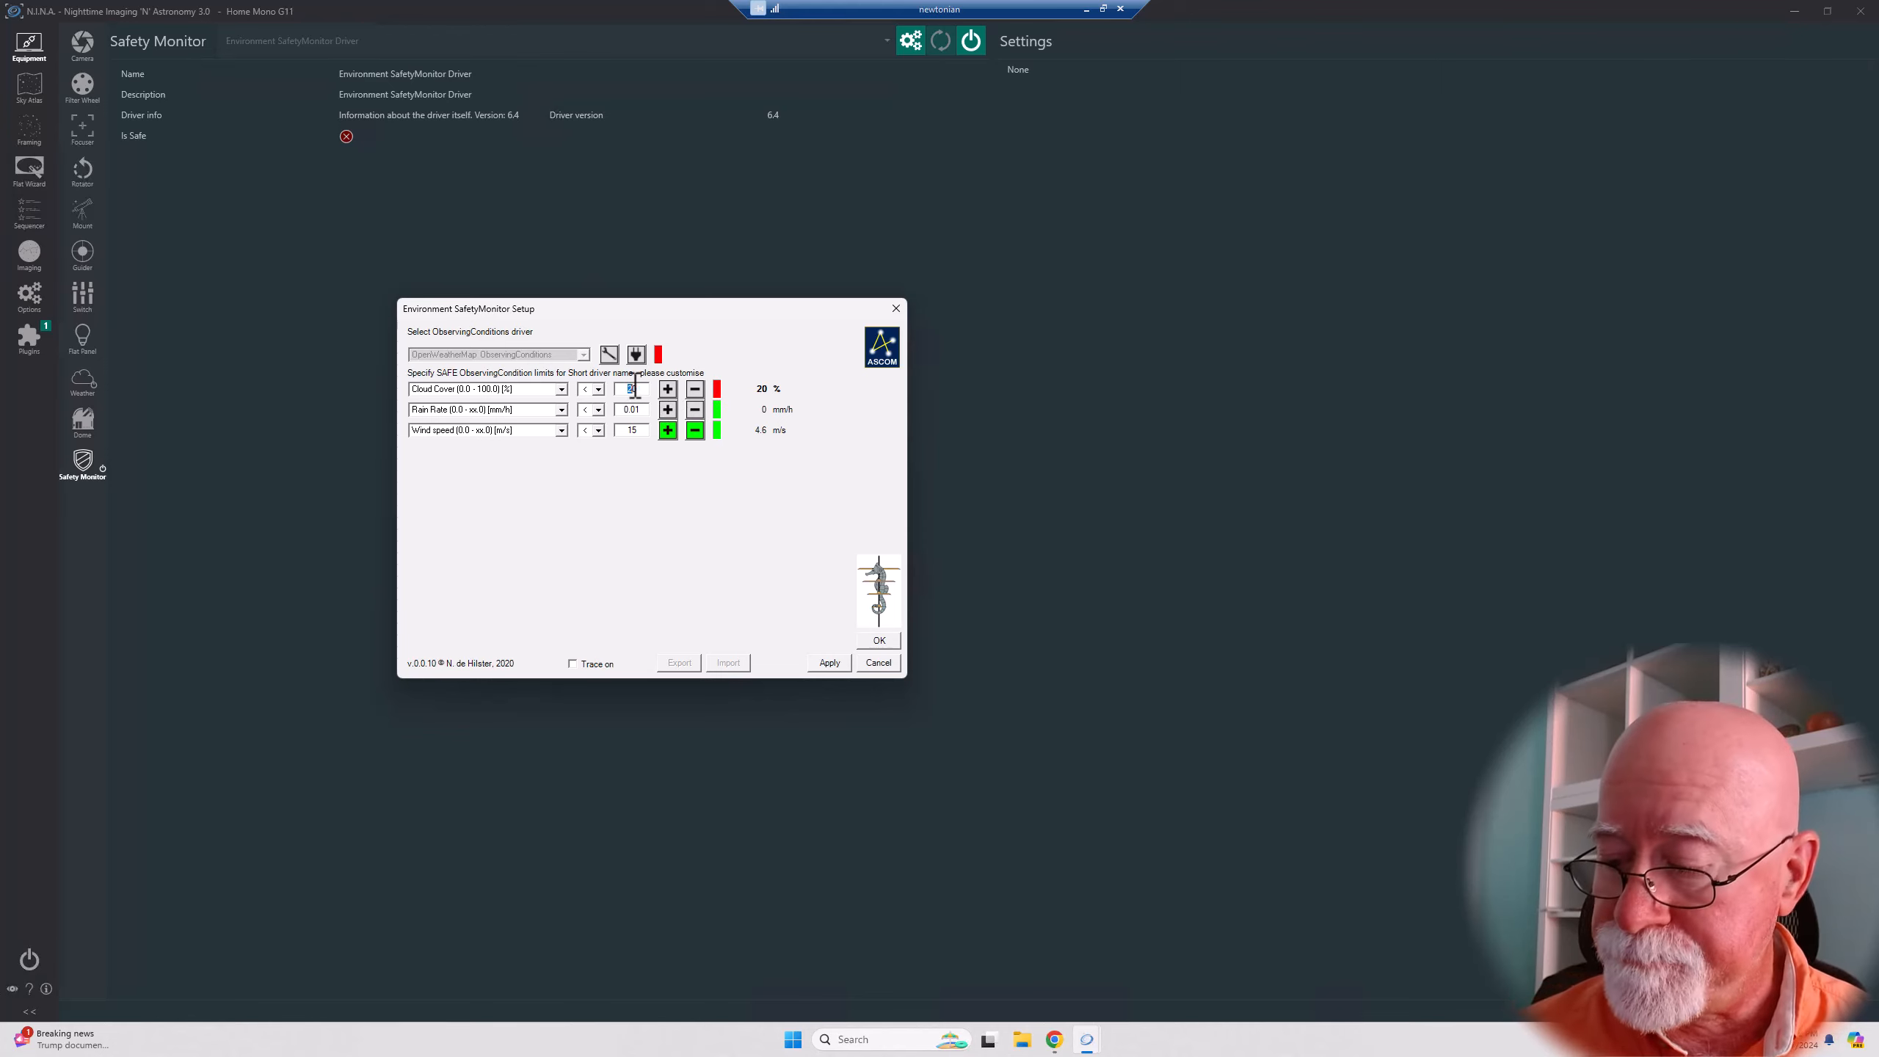
pyautogui.write('30')
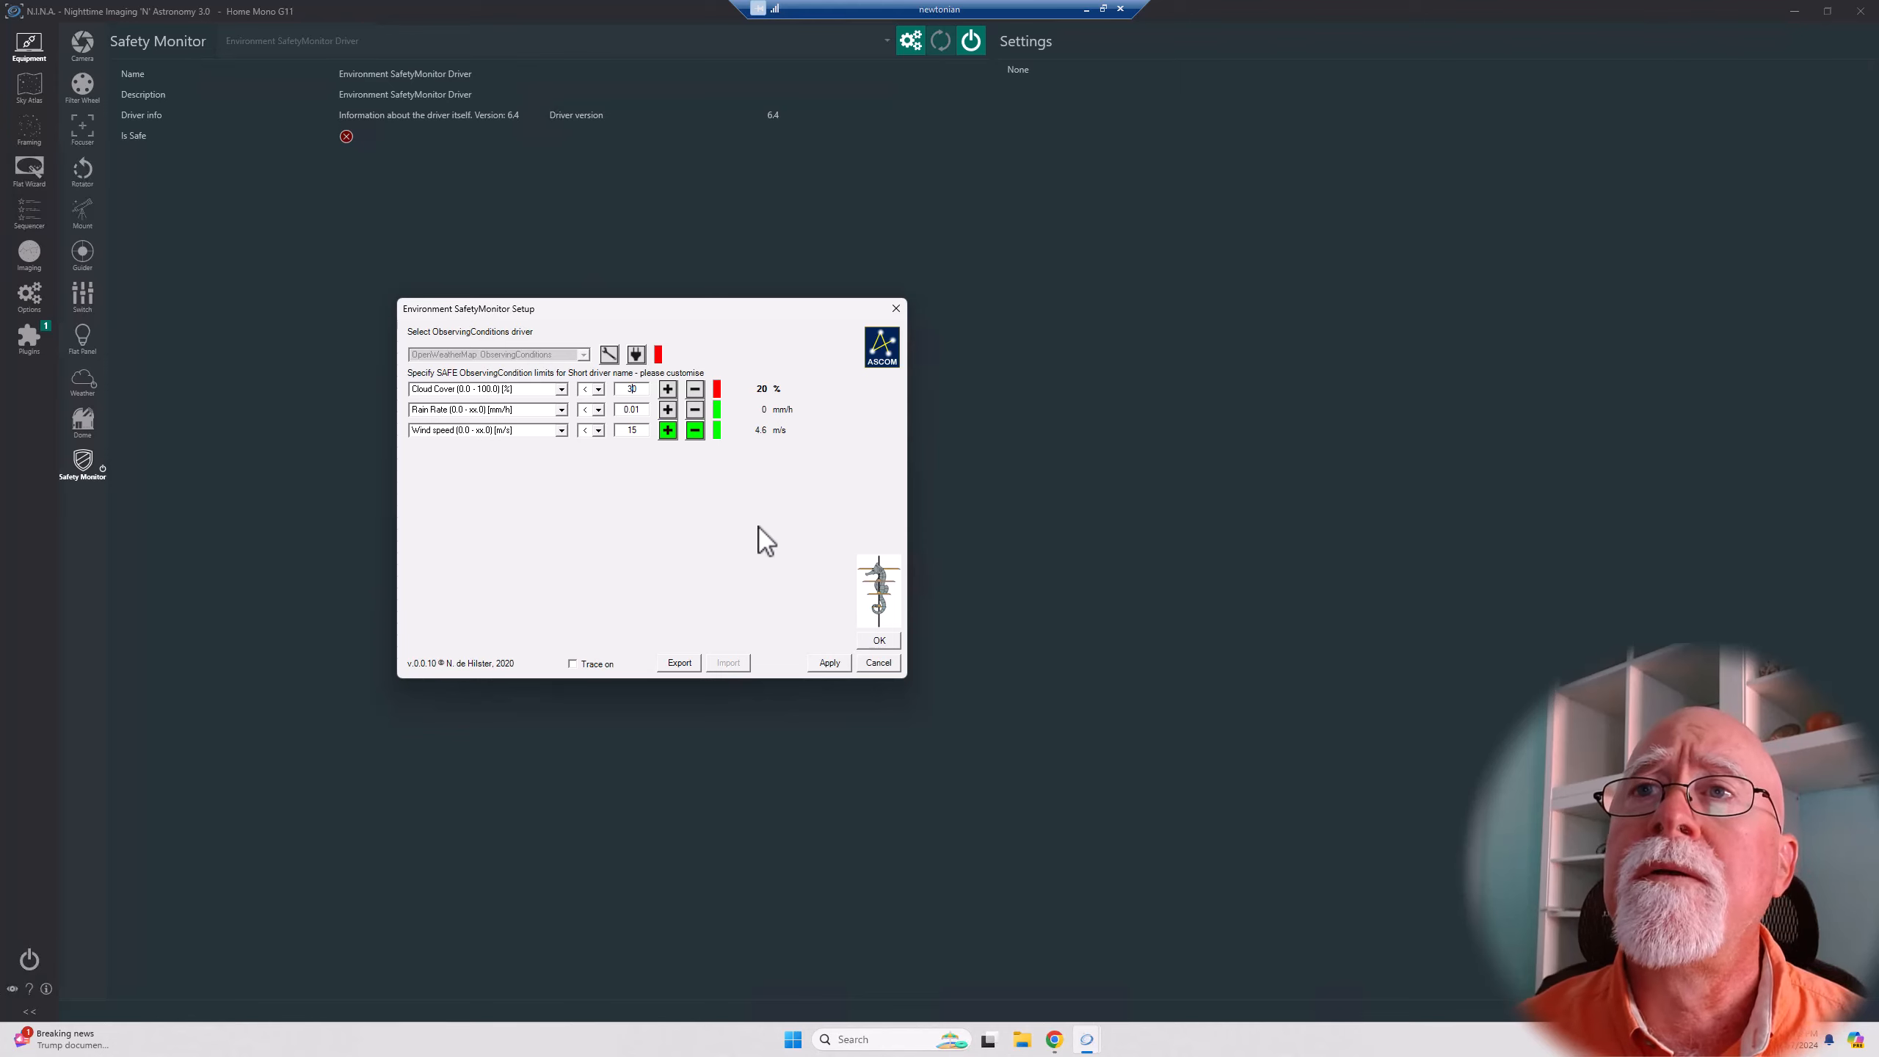
pyautogui.click(829, 662)
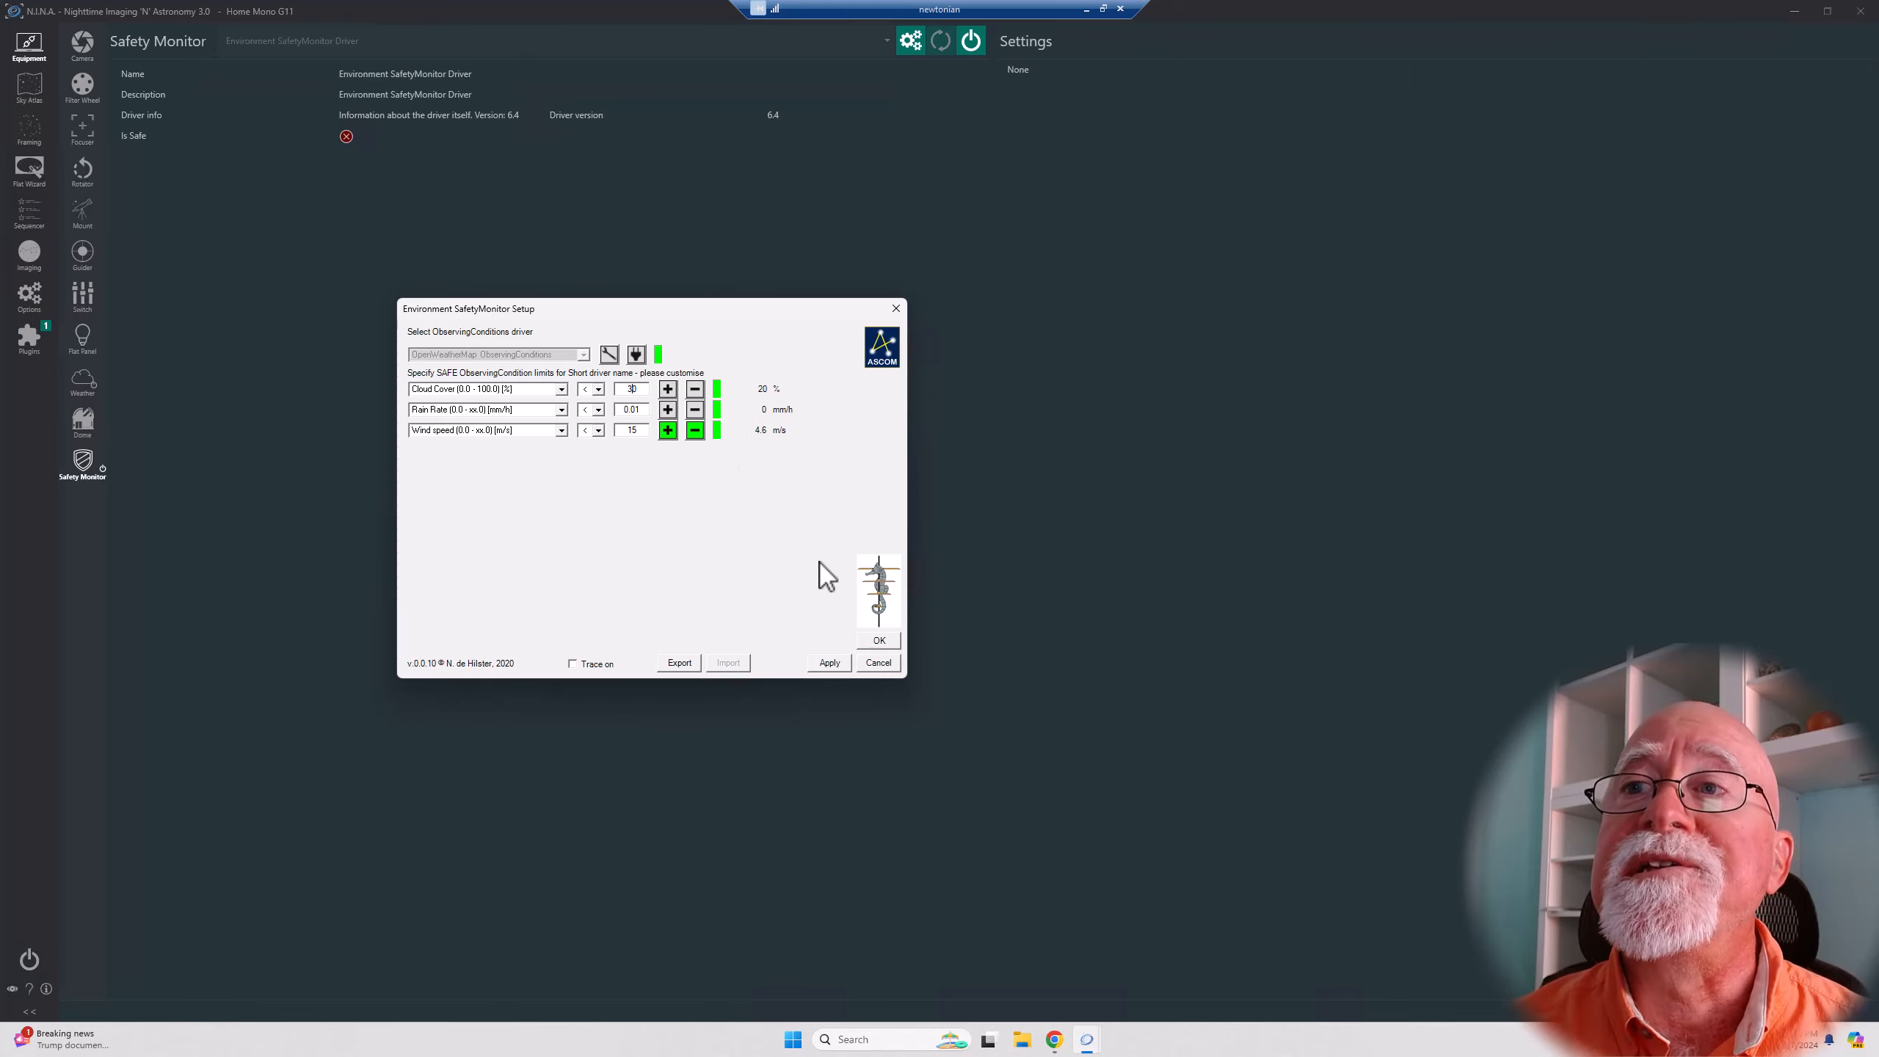
pyautogui.click(878, 641)
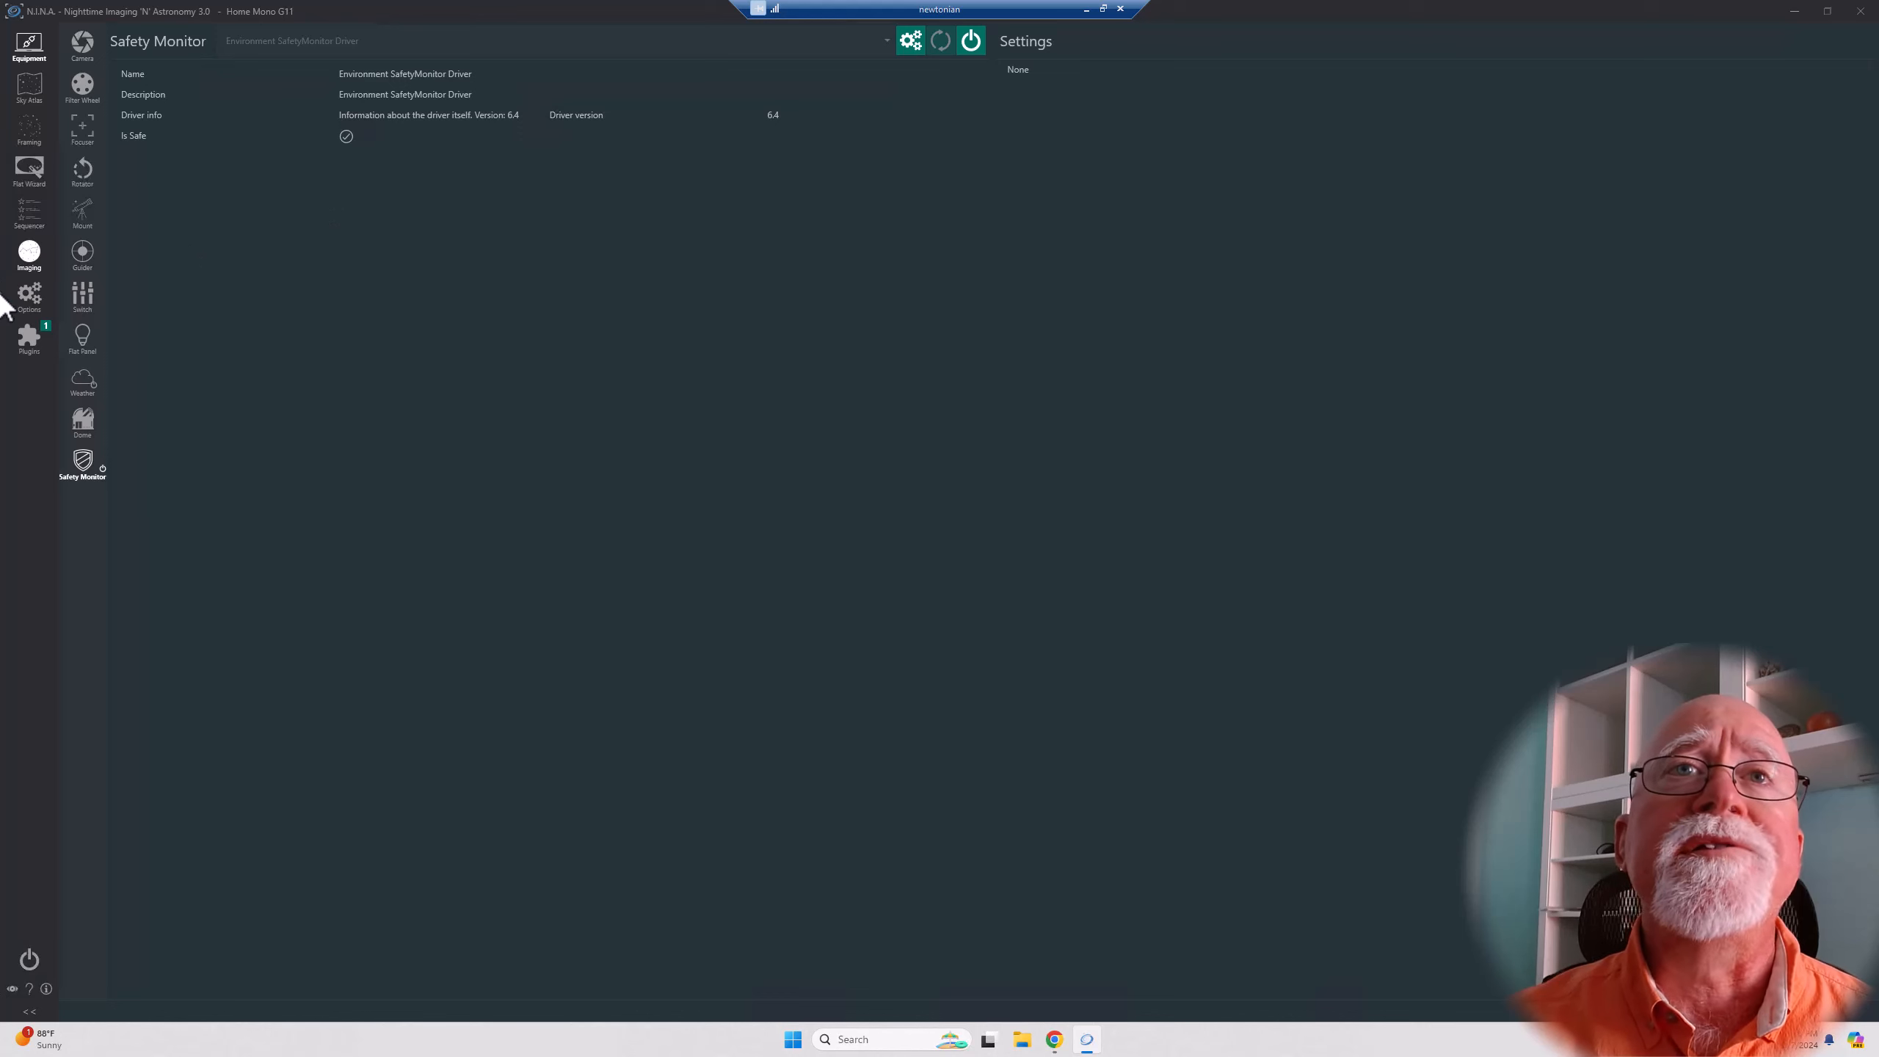
# Open the list of installed plugins.
pyautogui.click(28, 342)
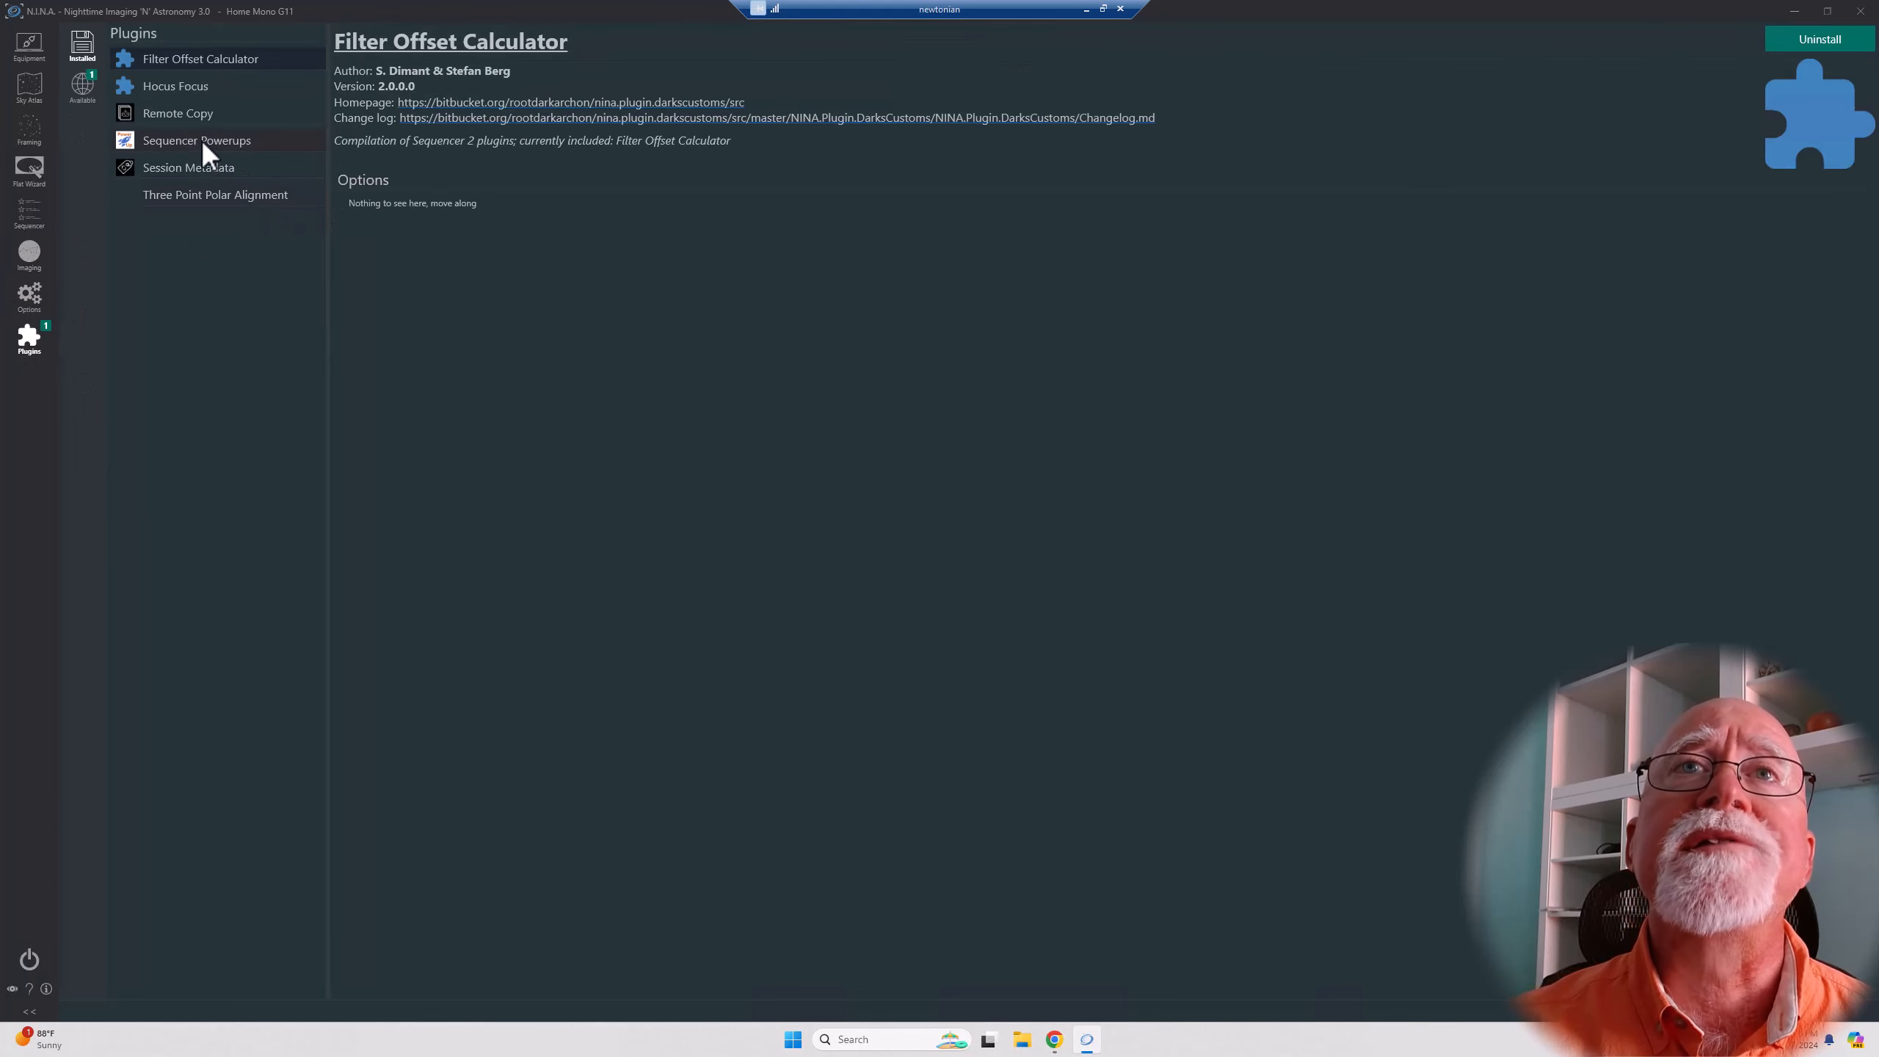